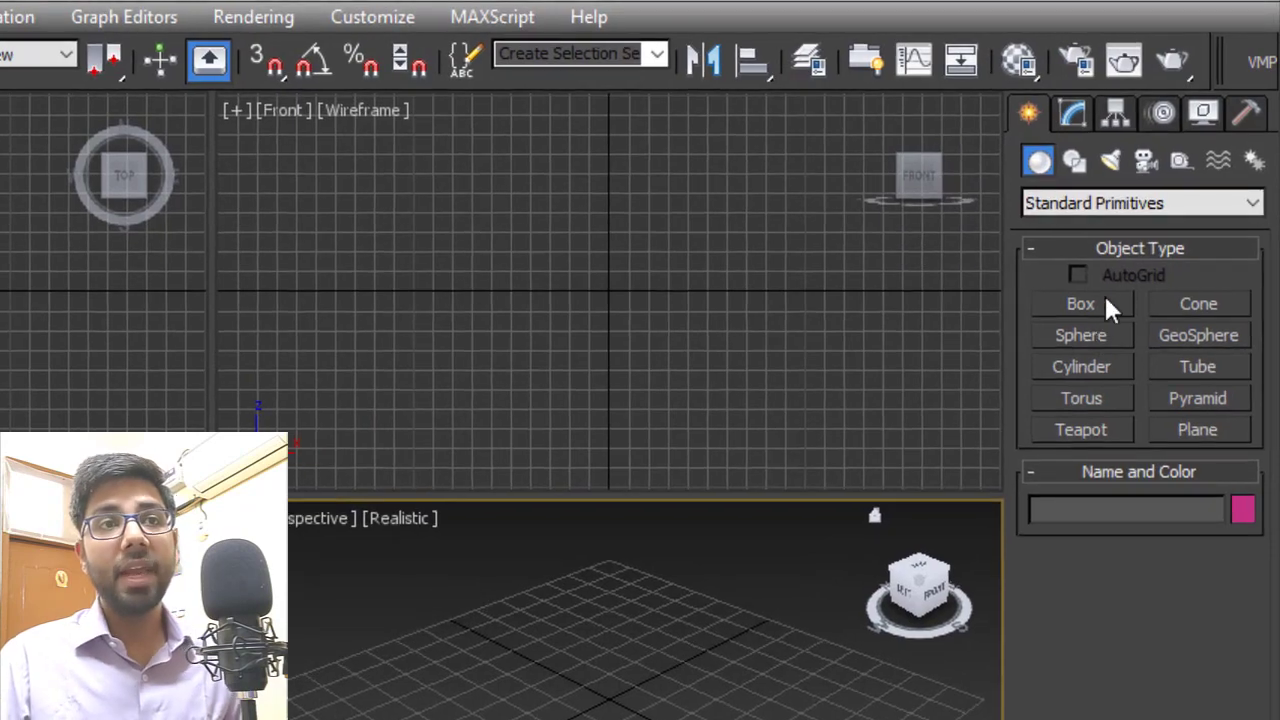
- Draw a box in the Top viewport, about 120" long, 113" wide and 36" high
{"action": "left_click", "coordinate": [1100, 299]}
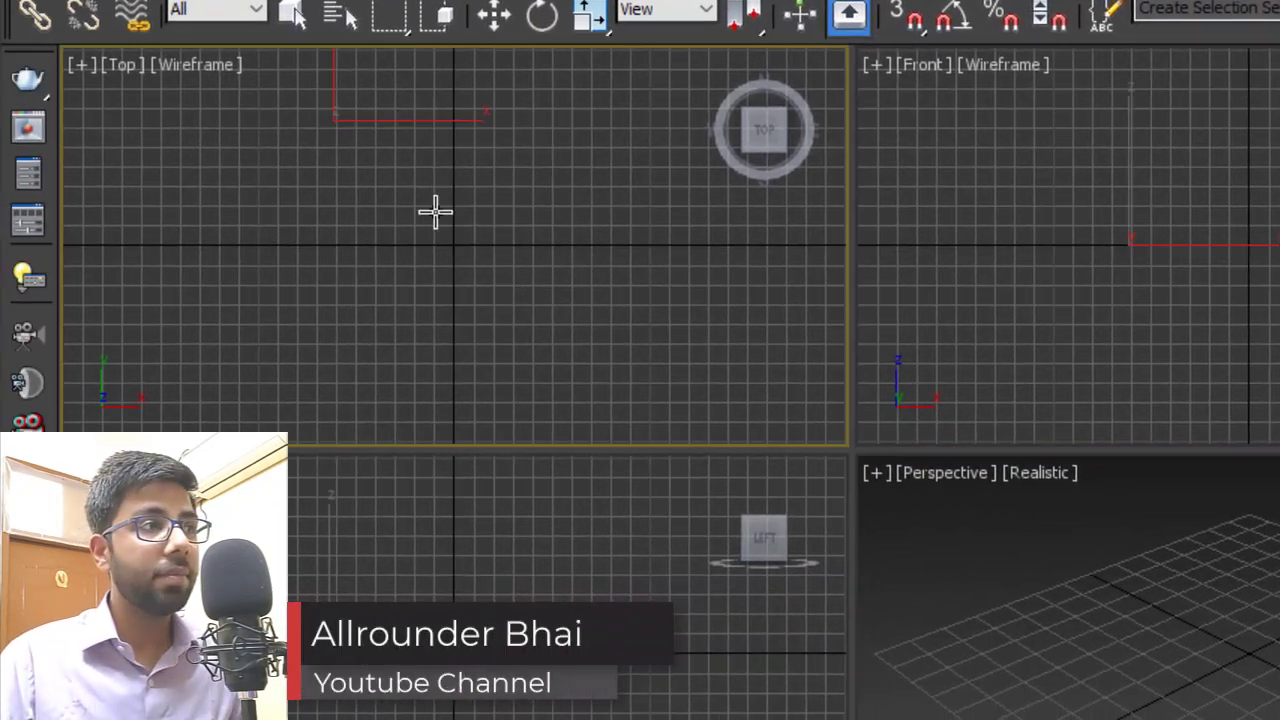
{"action": "left_click_drag", "start_coordinate": [127, 136], "coordinate": [350, 371]}
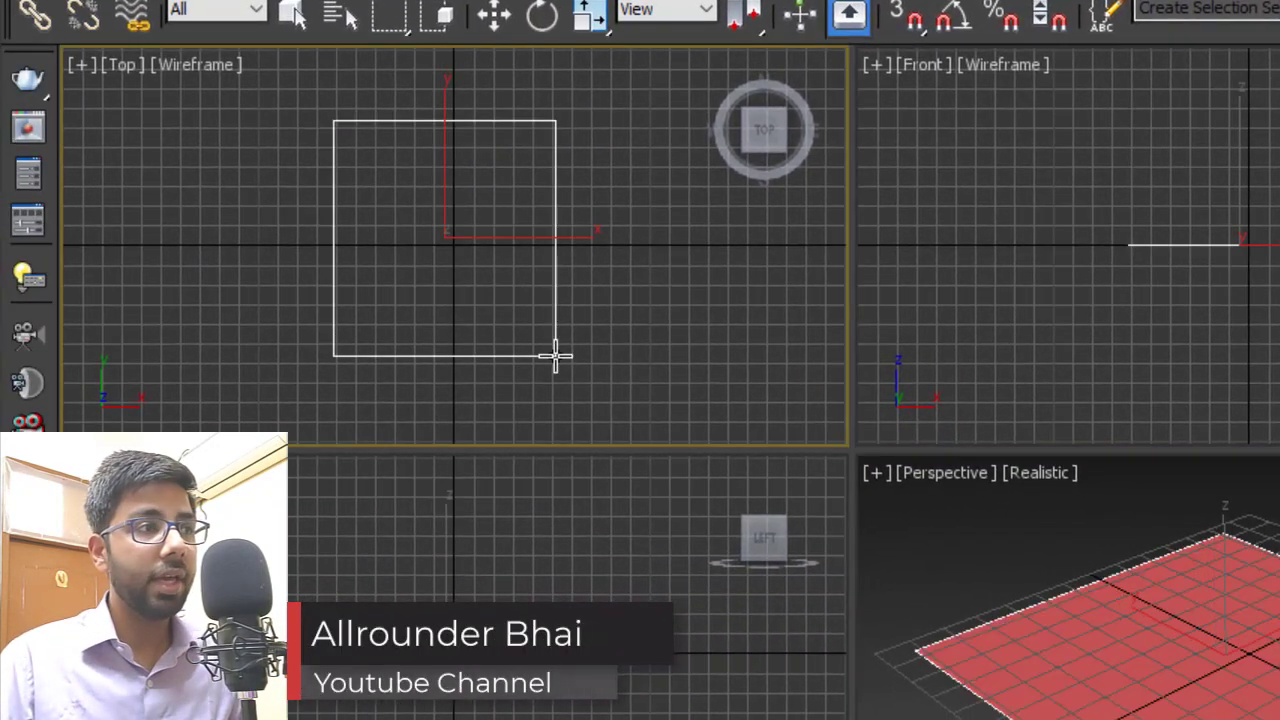
{"action": "left_click", "coordinate": [557, 286]}
- Set the box's length to 72", width to 72" and height to 18"
{"action": "left_click_drag", "start_coordinate": [1213, 441], "coordinate": [1057, 462]}
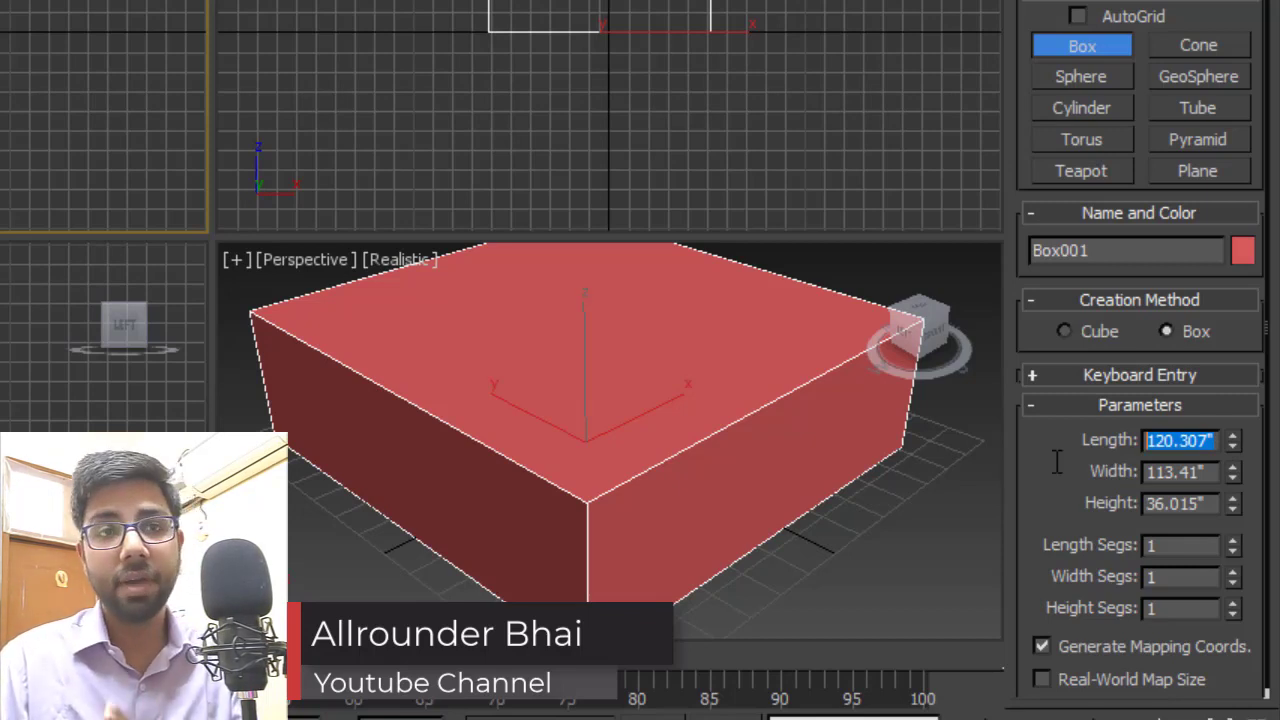
{"action": "type", "text": "72"}
{"action": "key", "text": "Tab"}
{"action": "key", "text": "BackSpace"}
{"action": "type", "text": "72"}
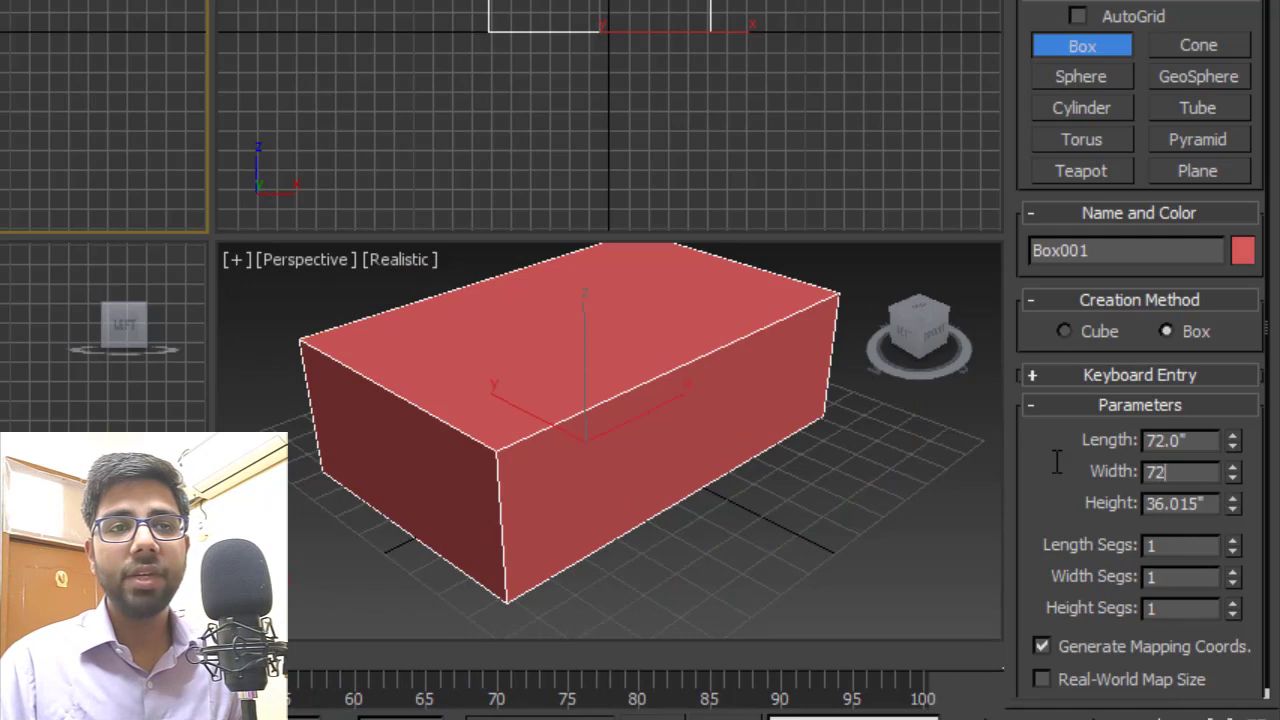
{"action": "key", "text": "Tab"}
{"action": "type", "text": "15"}
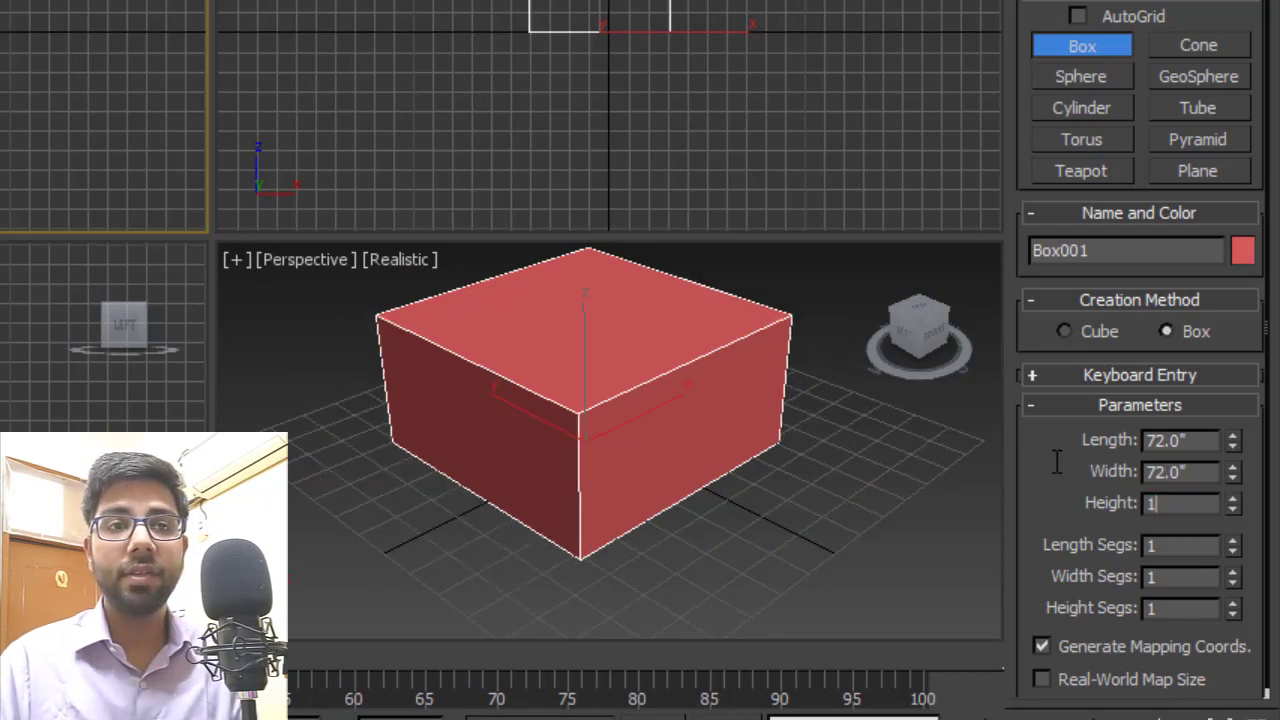
{"action": "key", "text": "Return"}
- Move the box to the world origin by setting its X, Y and Z position to 0
{"action": "middle_click_drag", "start_coordinate": [551, 500], "coordinate": [695, 487], "text": "alt"}
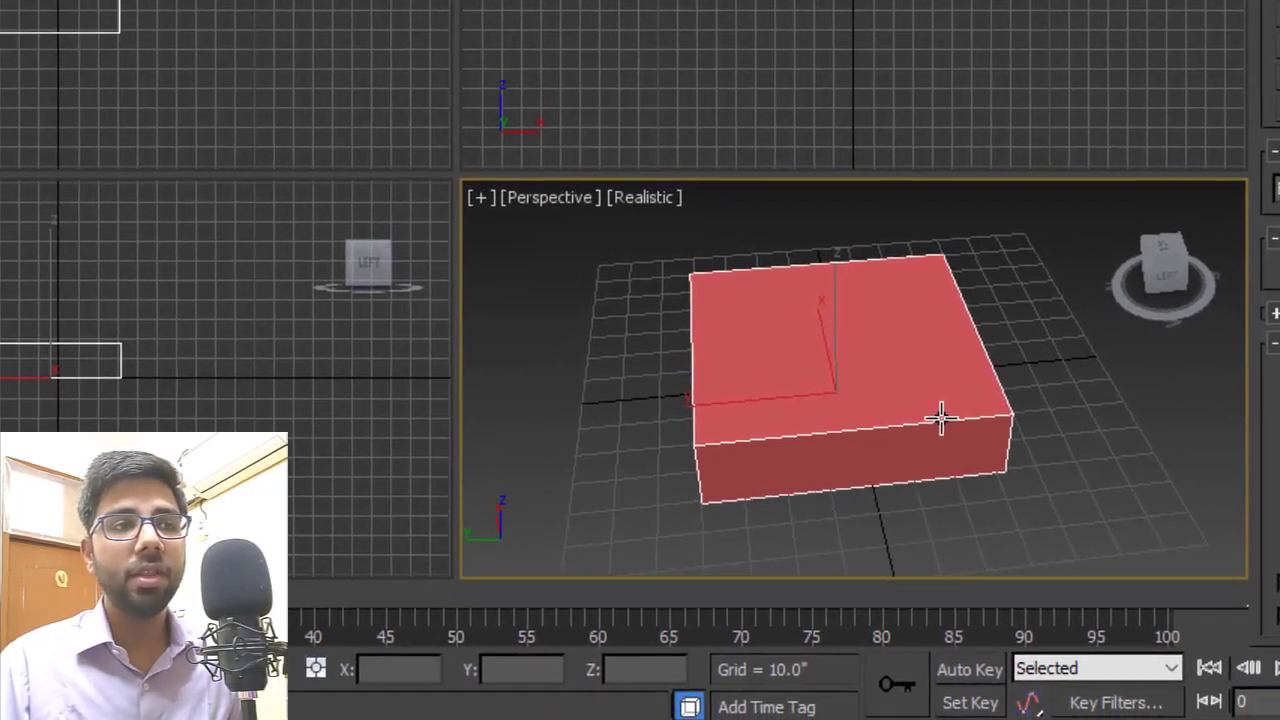
{"action": "key", "text": "w"}
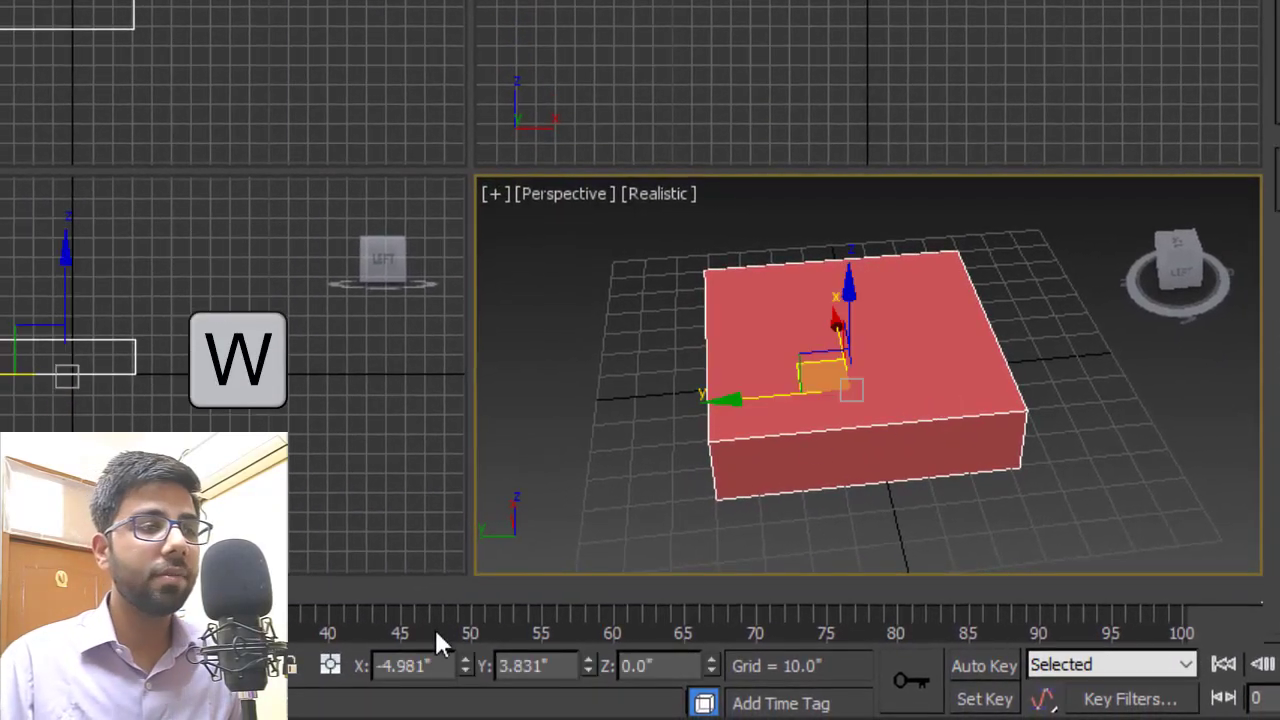
{"action": "double_click", "coordinate": [405, 665]}
{"action": "type", "text": "0"}
{"action": "key", "text": "Tab"}
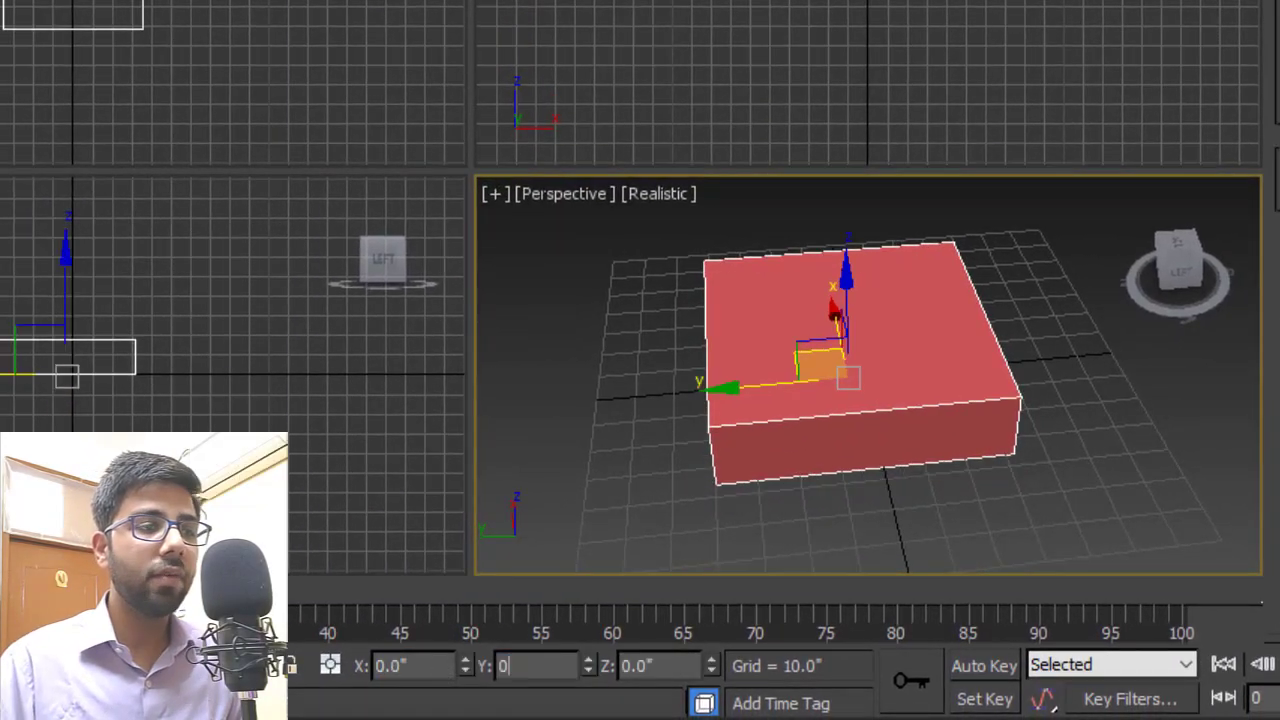
{"action": "type", "text": "0"}
{"action": "key", "text": "Tab"}
{"action": "type", "text": "0"}
{"action": "key", "text": "Return"}
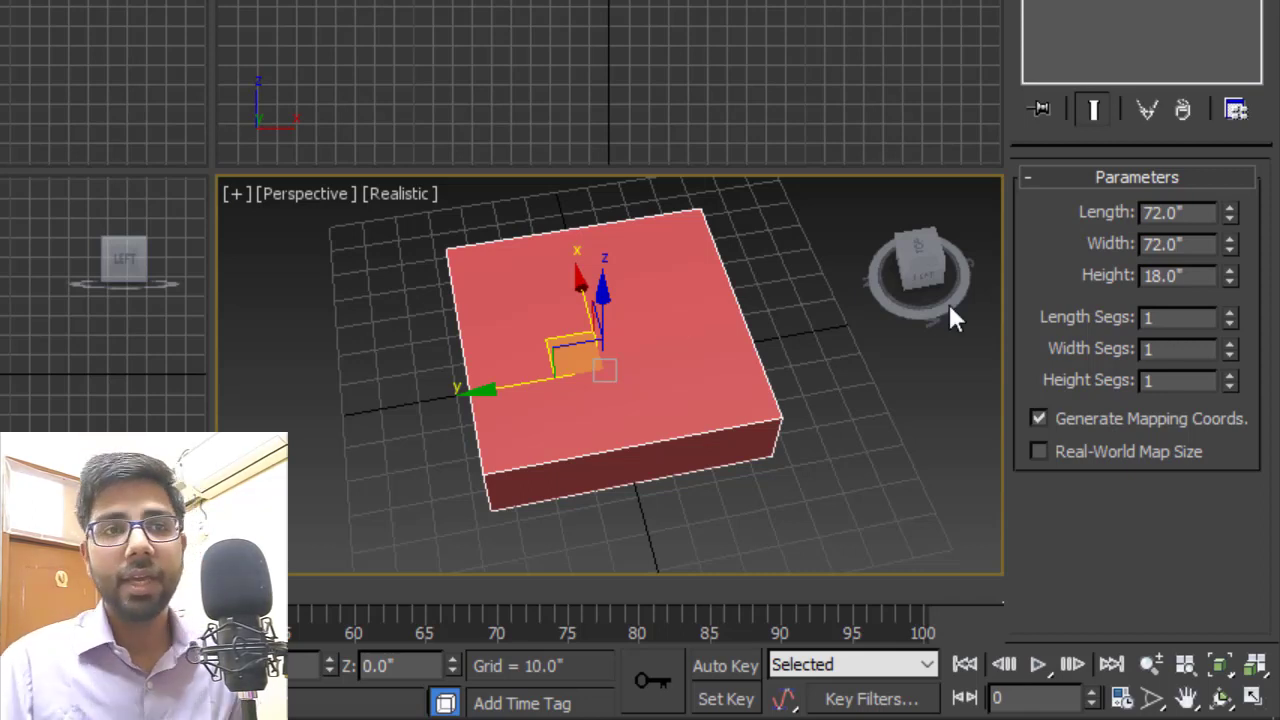
- Divide the box into 4 width segments and 2 length segments
{"action": "left_click", "coordinate": [1229, 343]}
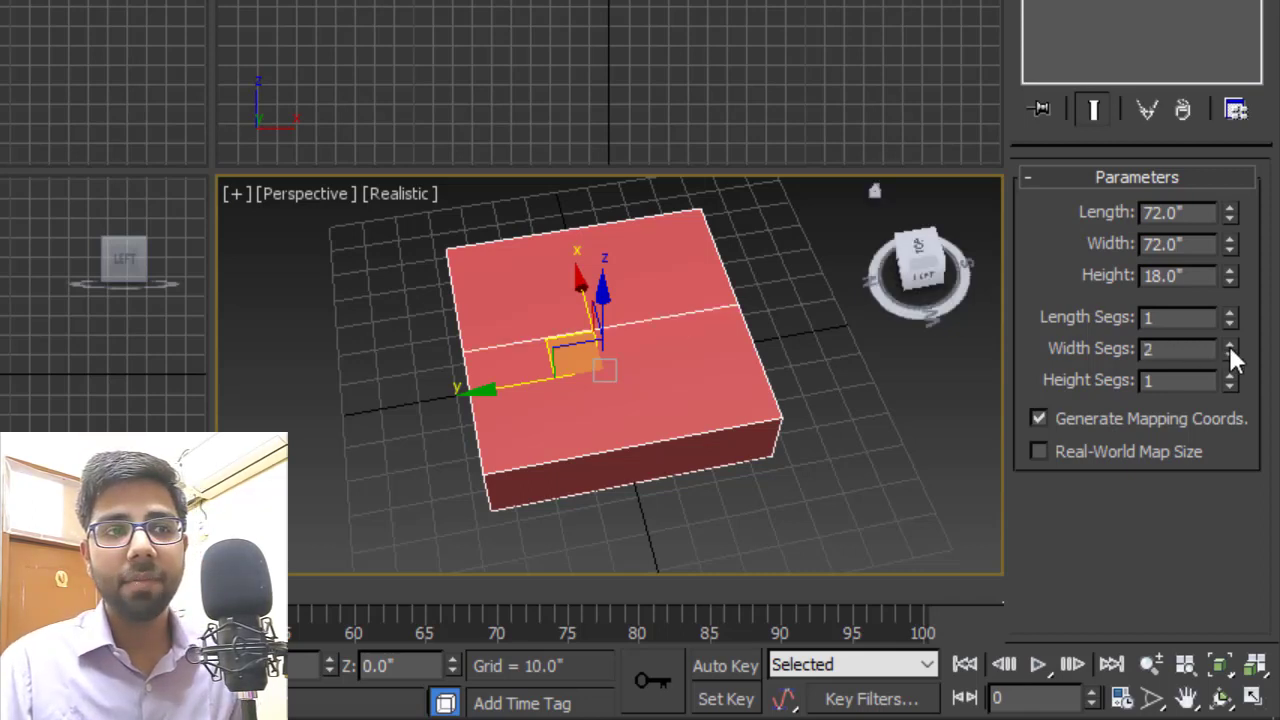
{"action": "left_click", "coordinate": [1229, 343]}
{"action": "left_click", "coordinate": [1229, 343]}
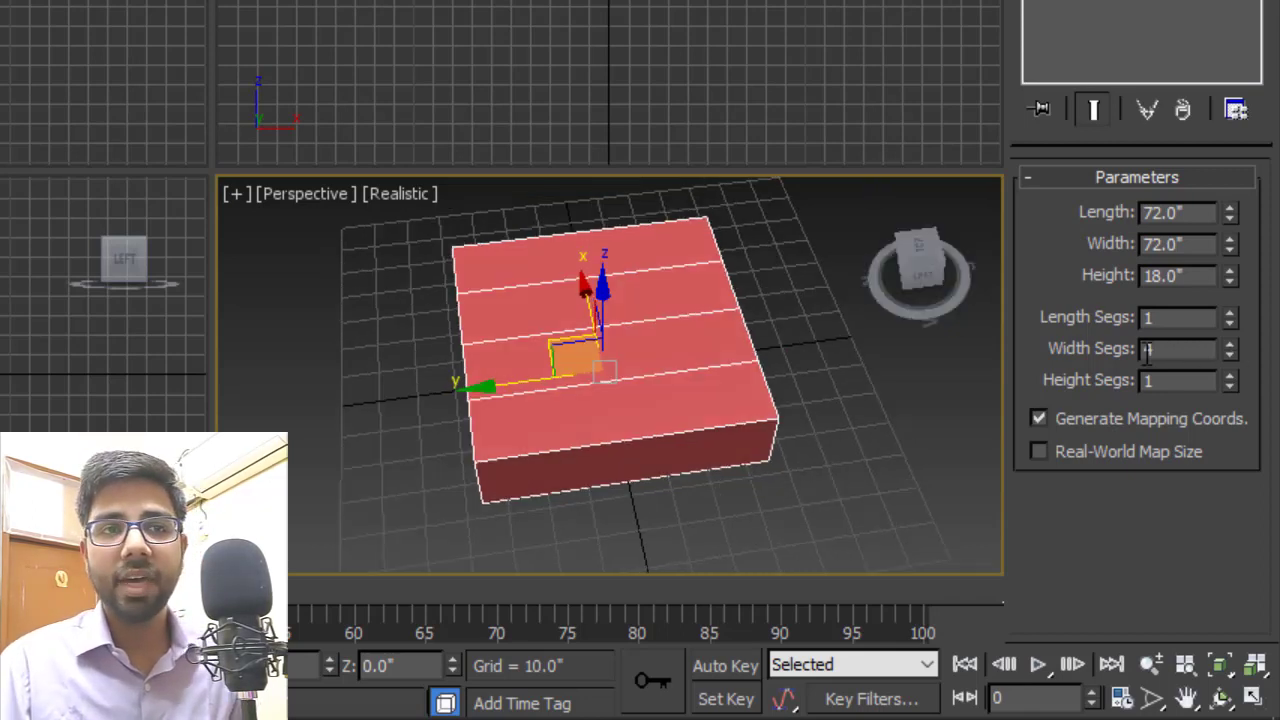
{"action": "left_click", "coordinate": [1230, 312]}
{"action": "middle_click_drag", "start_coordinate": [614, 366], "coordinate": [655, 285], "text": "alt"}
- Convert the segmented box to an Editable Poly
{"action": "right_click", "coordinate": [655, 285]}
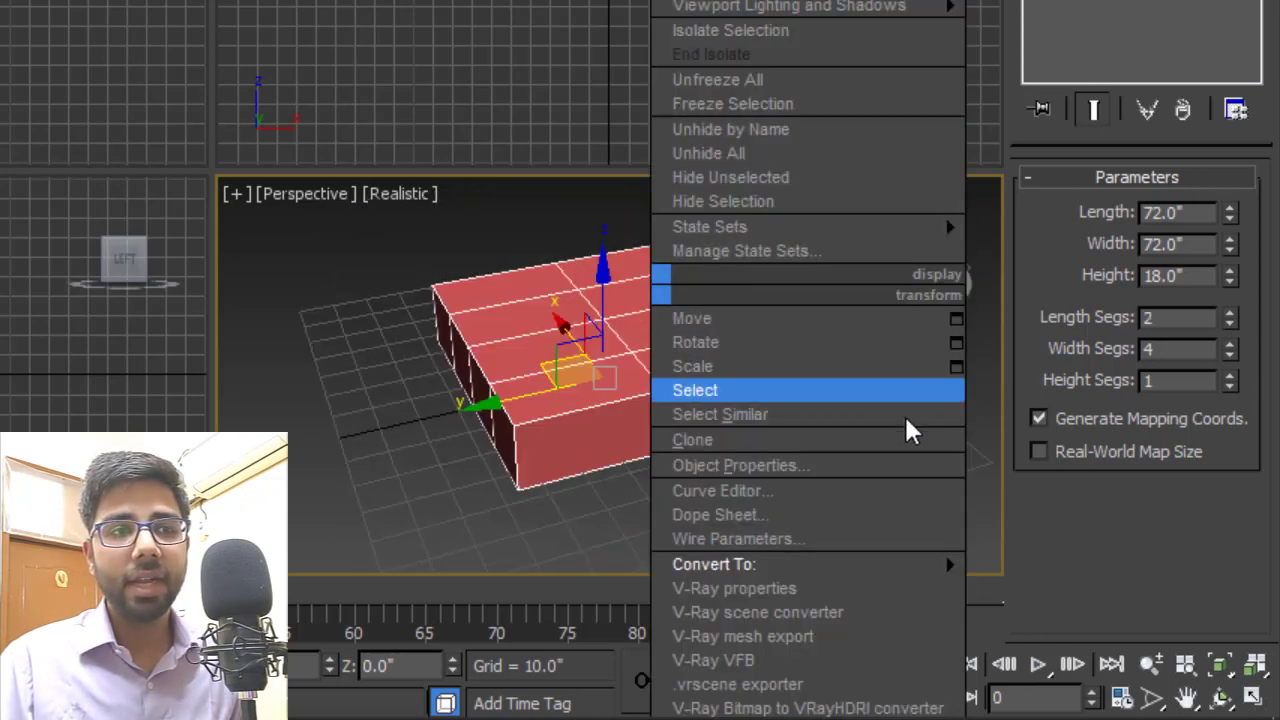
{"action": "mouse_move", "coordinate": [950, 564]}
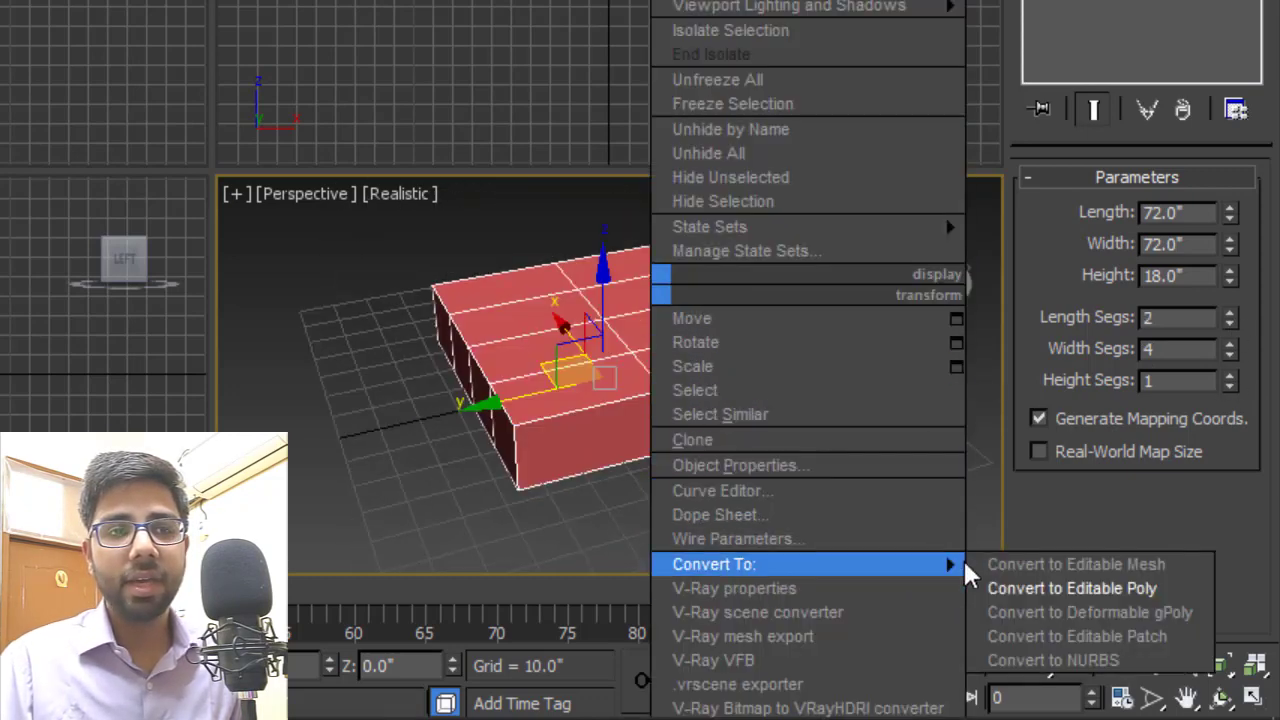
{"action": "left_click", "coordinate": [1055, 590]}
- Select only the eight polygons on the box's top face, leaving out the side and bottom polygons
{"action": "left_click", "coordinate": [1171, 212]}
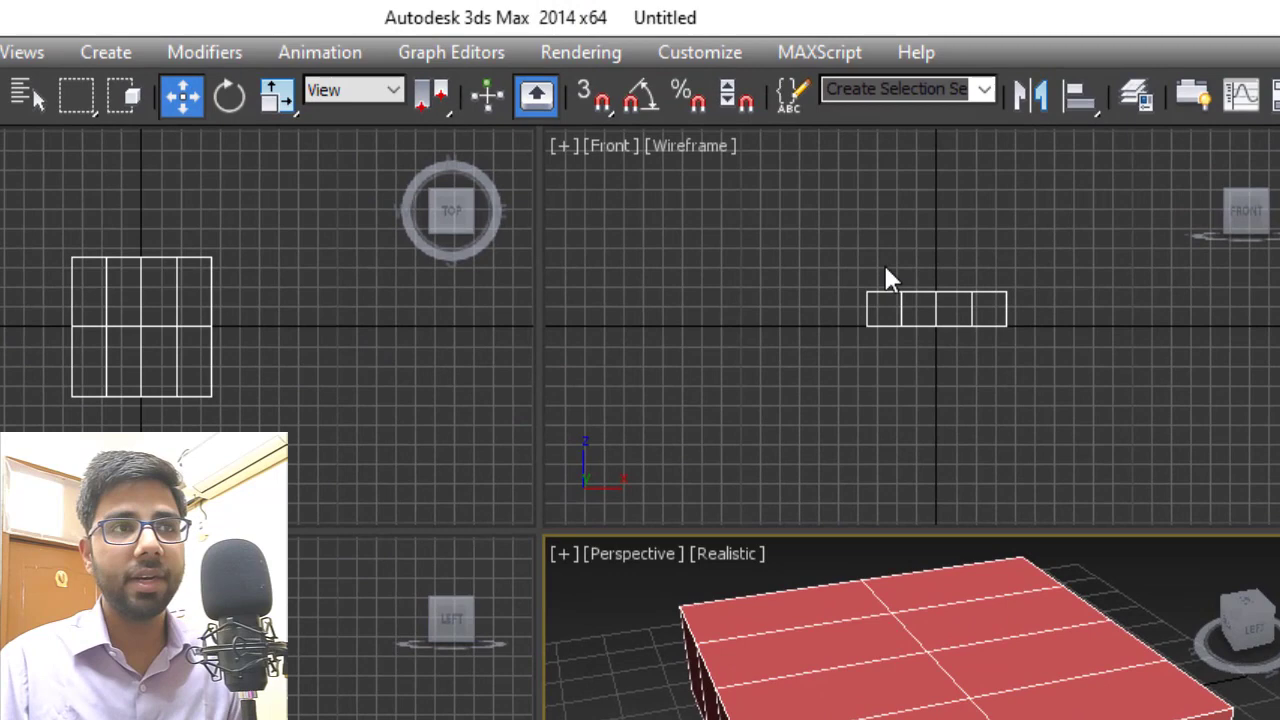
{"action": "scroll", "coordinate": [865, 285], "scroll_direction": "up", "scroll_amount": 3}
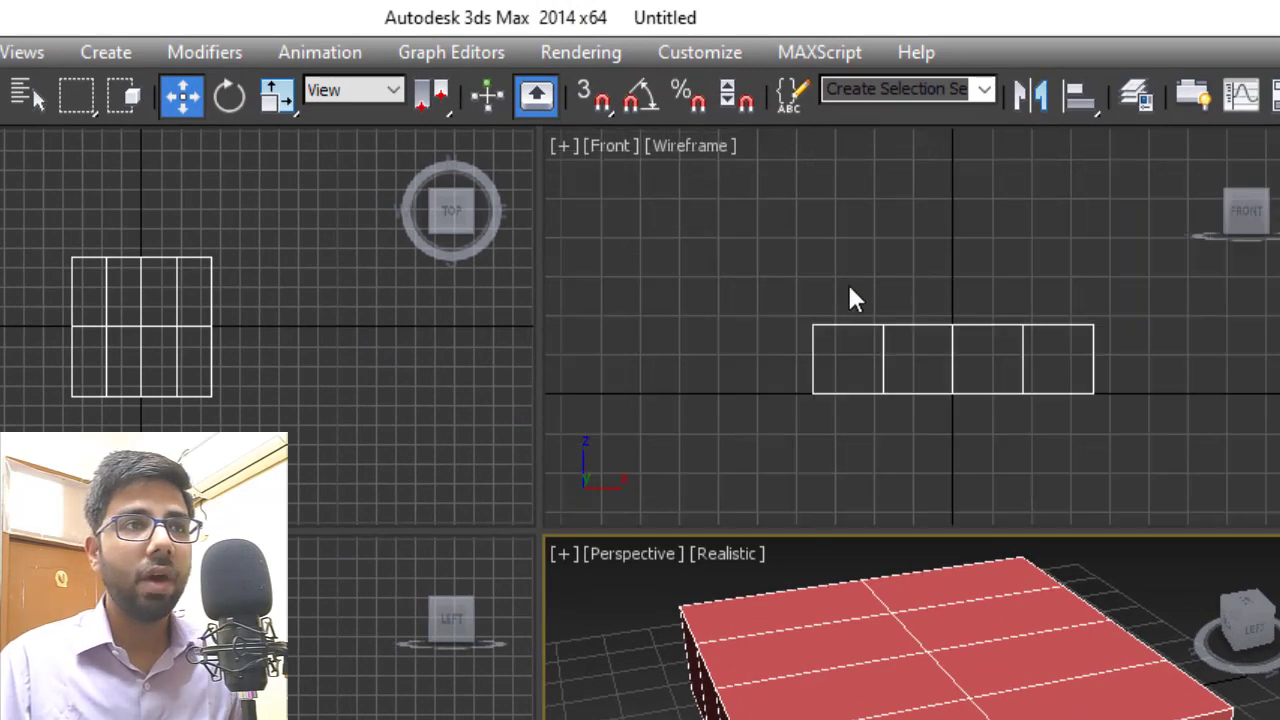
{"action": "left_click_drag", "start_coordinate": [724, 272], "coordinate": [1189, 355]}
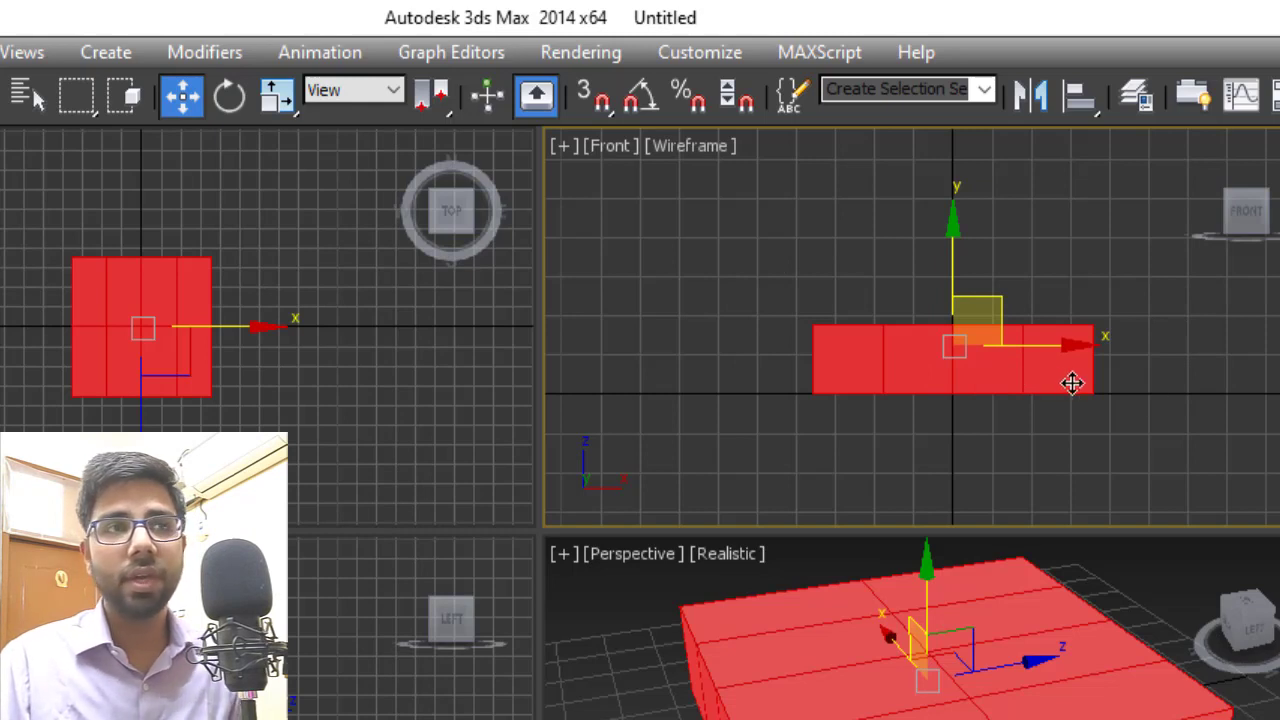
{"action": "key", "text": "alt"}
{"action": "left_click_drag", "start_coordinate": [1196, 362], "coordinate": [717, 454]}
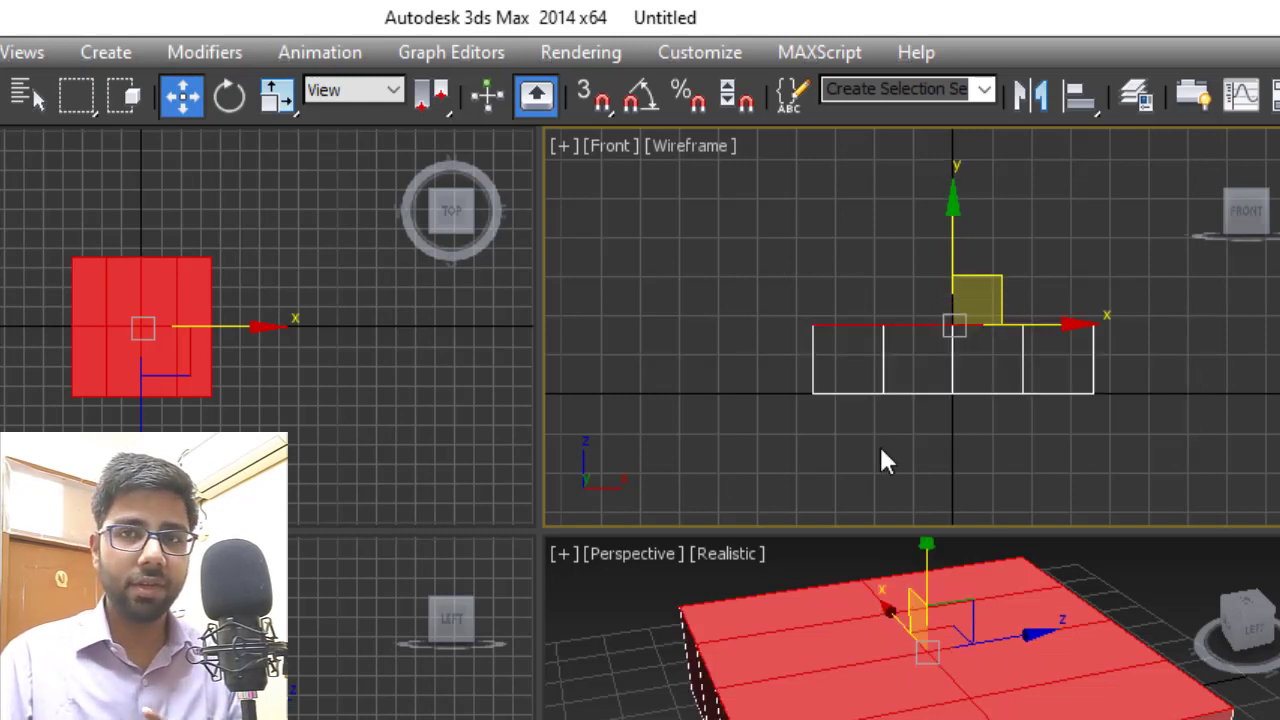
- Inset the selected top polygons as a group by 1"
{"action": "right_click", "coordinate": [962, 638]}
{"action": "right_click", "coordinate": [955, 632]}
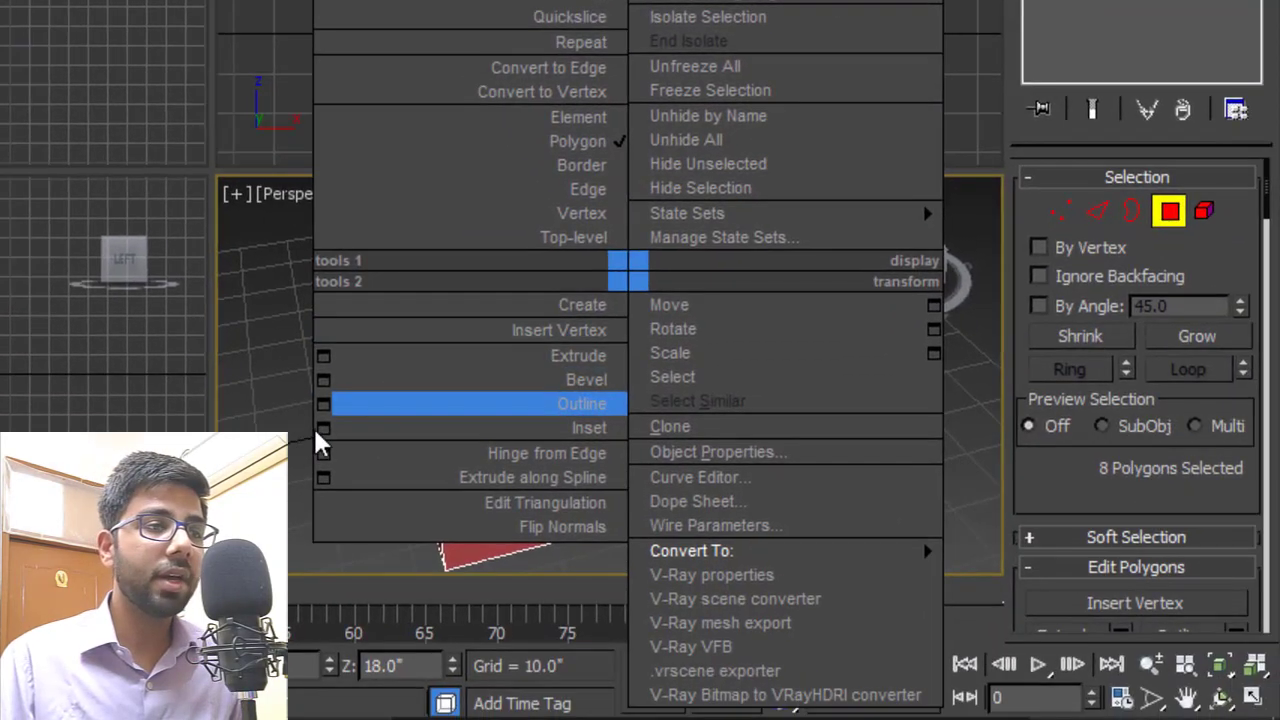
{"action": "left_click", "coordinate": [323, 428]}
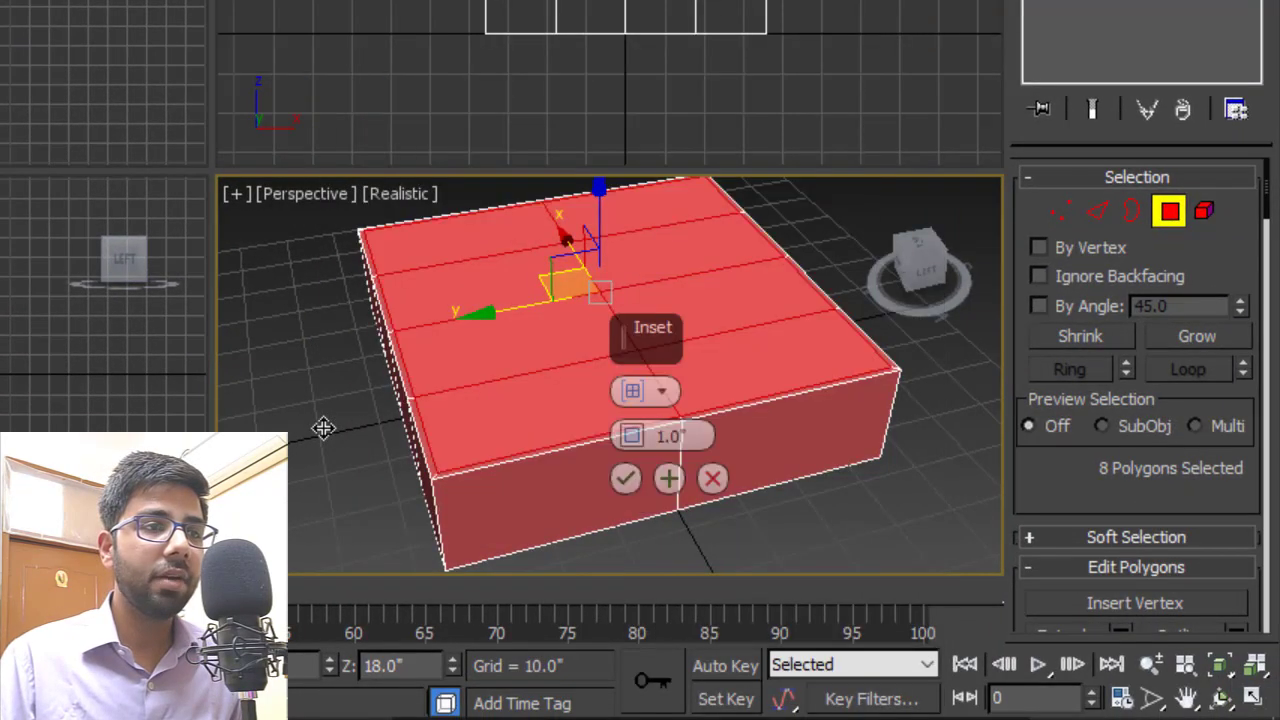
{"action": "left_click", "coordinate": [626, 478]}
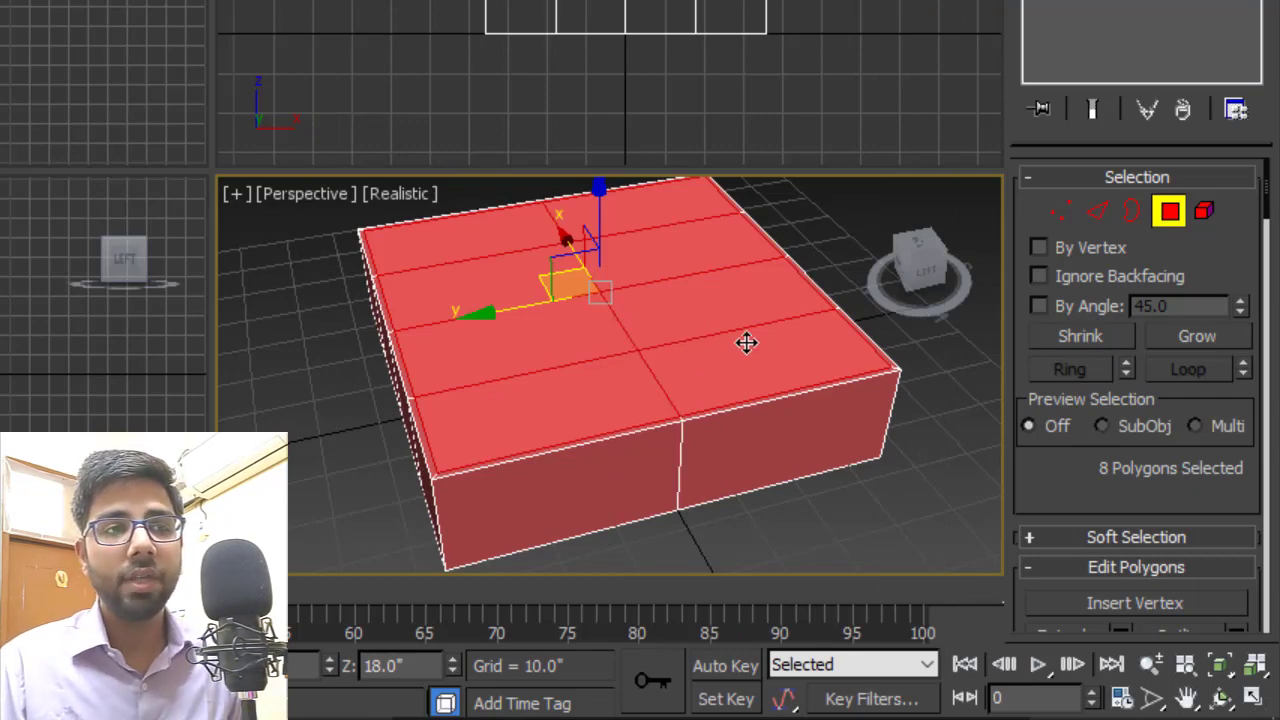
- Extrude the inset top polygons by -16" to hollow out the box
{"action": "right_click", "coordinate": [730, 310]}
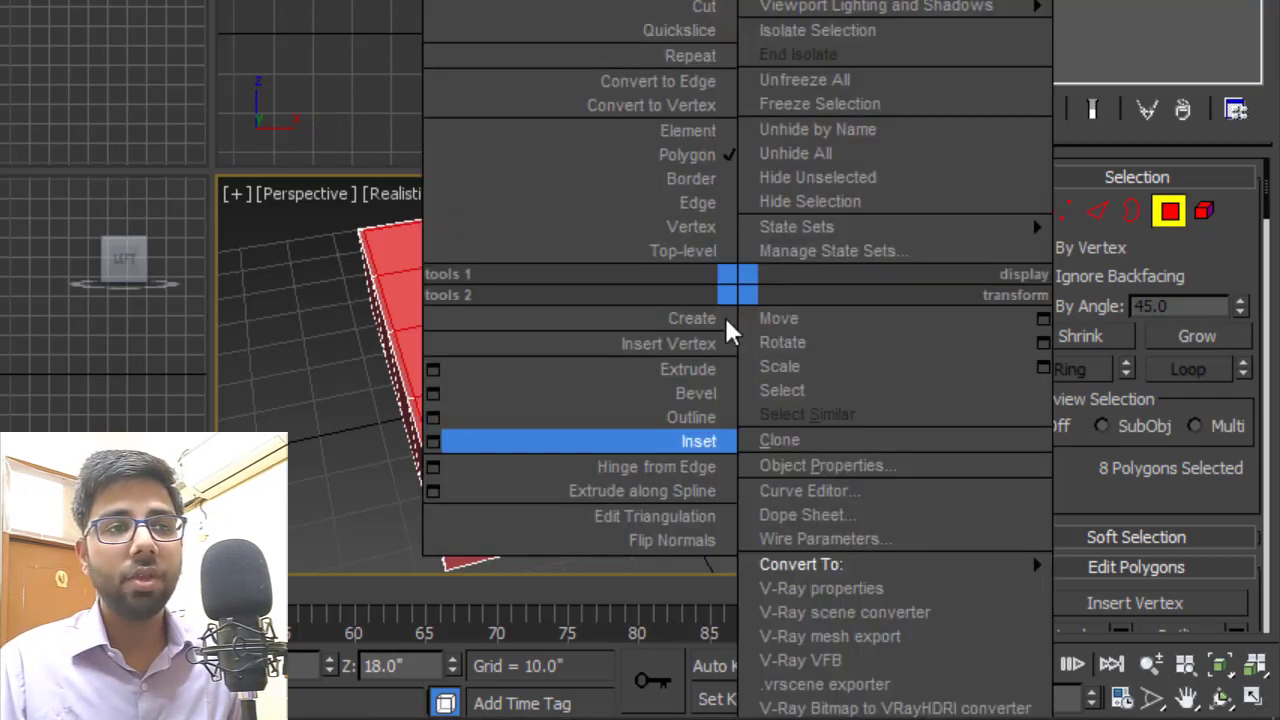
{"action": "left_click", "coordinate": [438, 370]}
{"action": "type", "text": "-16"}
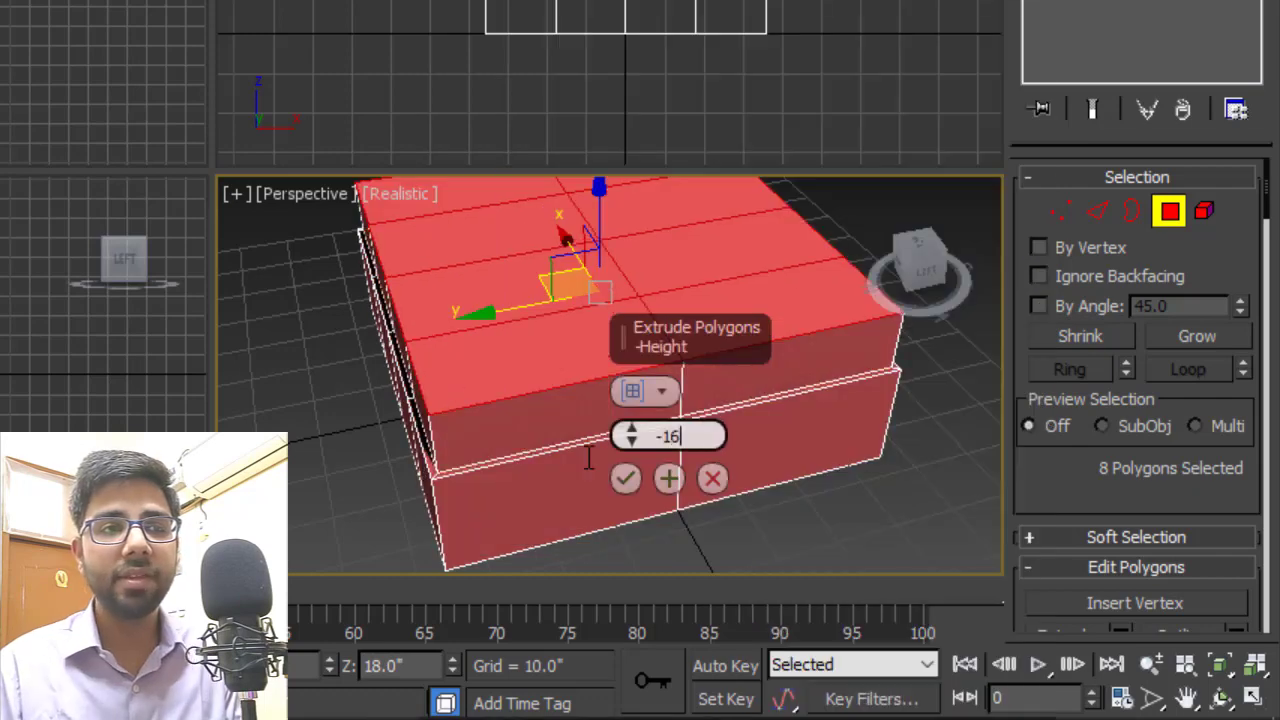
{"action": "key", "text": "Return"}
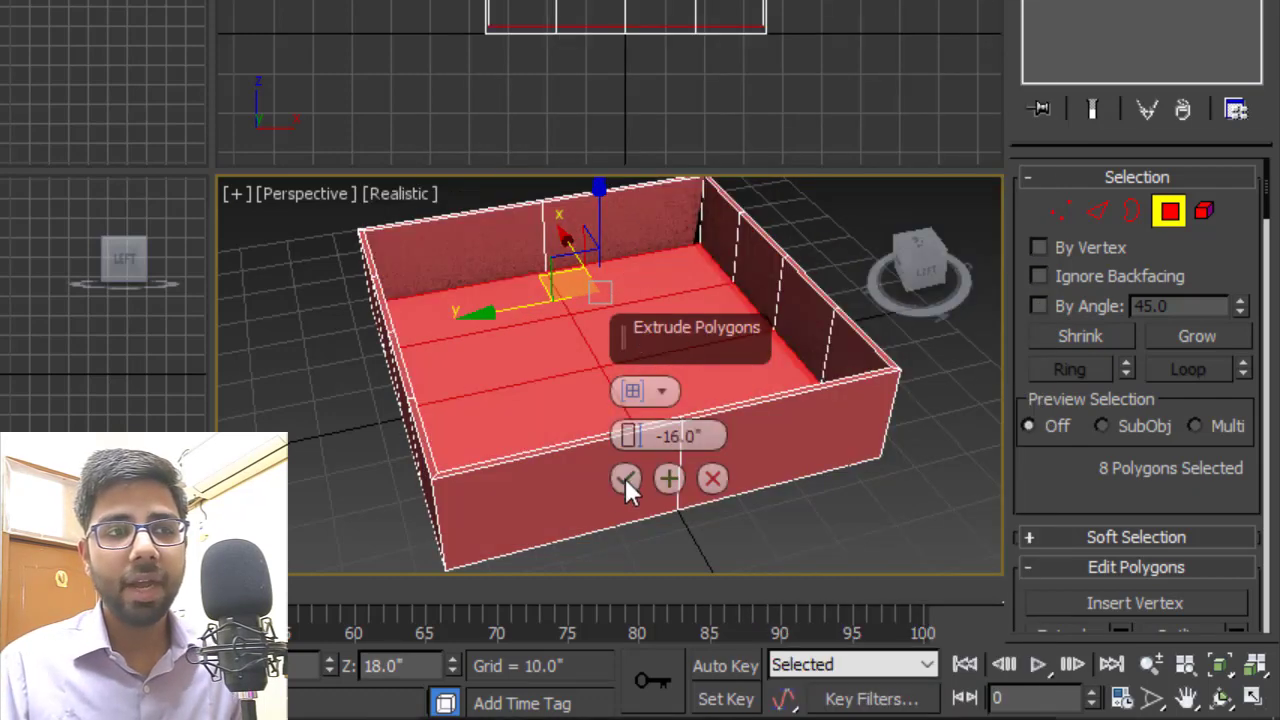
{"action": "left_click", "coordinate": [625, 479]}
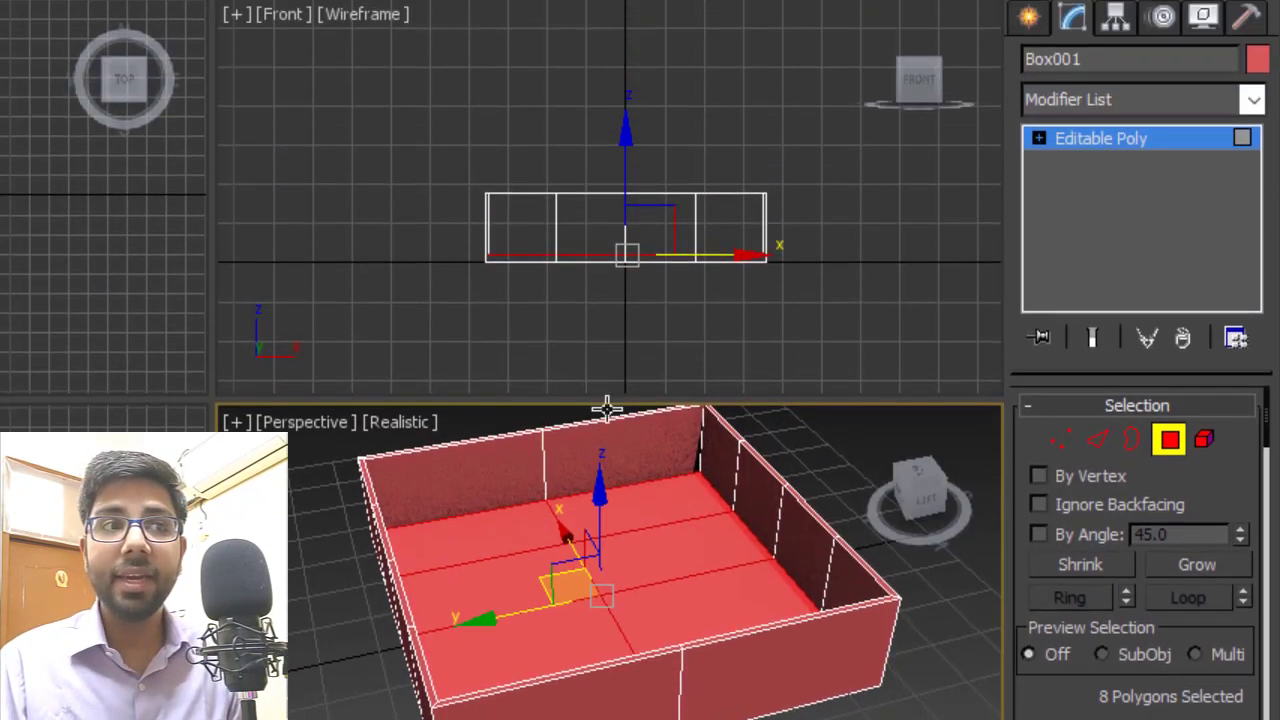
{"action": "scroll", "coordinate": [562, 300], "scroll_direction": "up", "scroll_amount": 5}
{"action": "scroll", "coordinate": [562, 300], "scroll_direction": "down", "scroll_amount": 5}
{"action": "scroll", "coordinate": [489, 292], "scroll_direction": "up", "scroll_amount": 5}
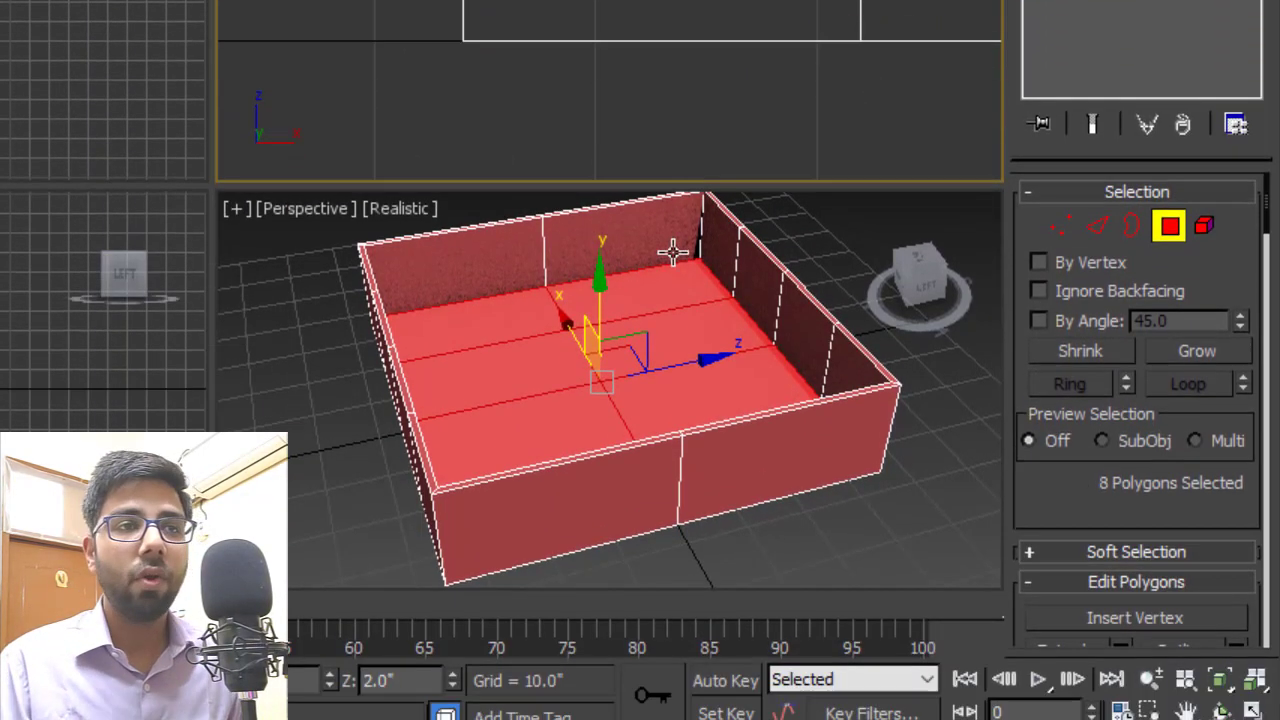
- Select the ten edges that divide the inner floor of the hollow box, both the crosswise ones and the central lengthwise ones
{"action": "middle_click_drag", "start_coordinate": [672, 504], "coordinate": [683, 563], "text": "alt"}
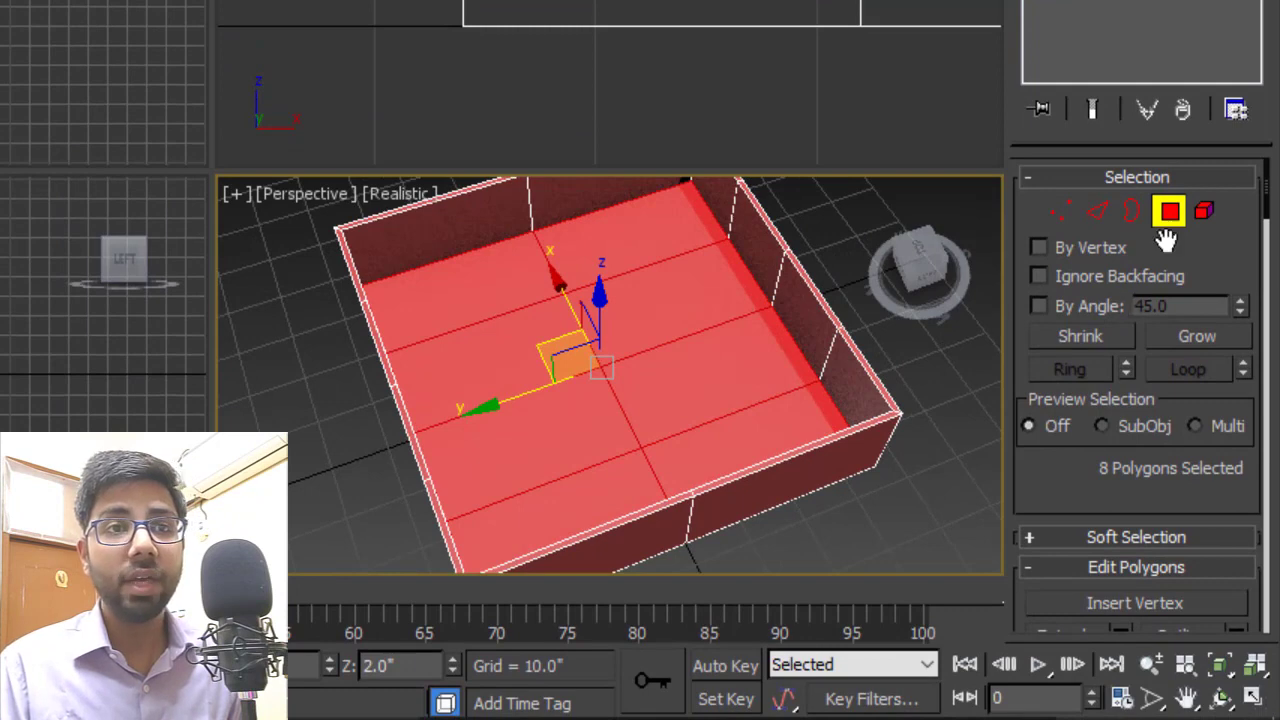
{"action": "left_click", "coordinate": [1097, 211]}
{"action": "left_click", "coordinate": [673, 263]}
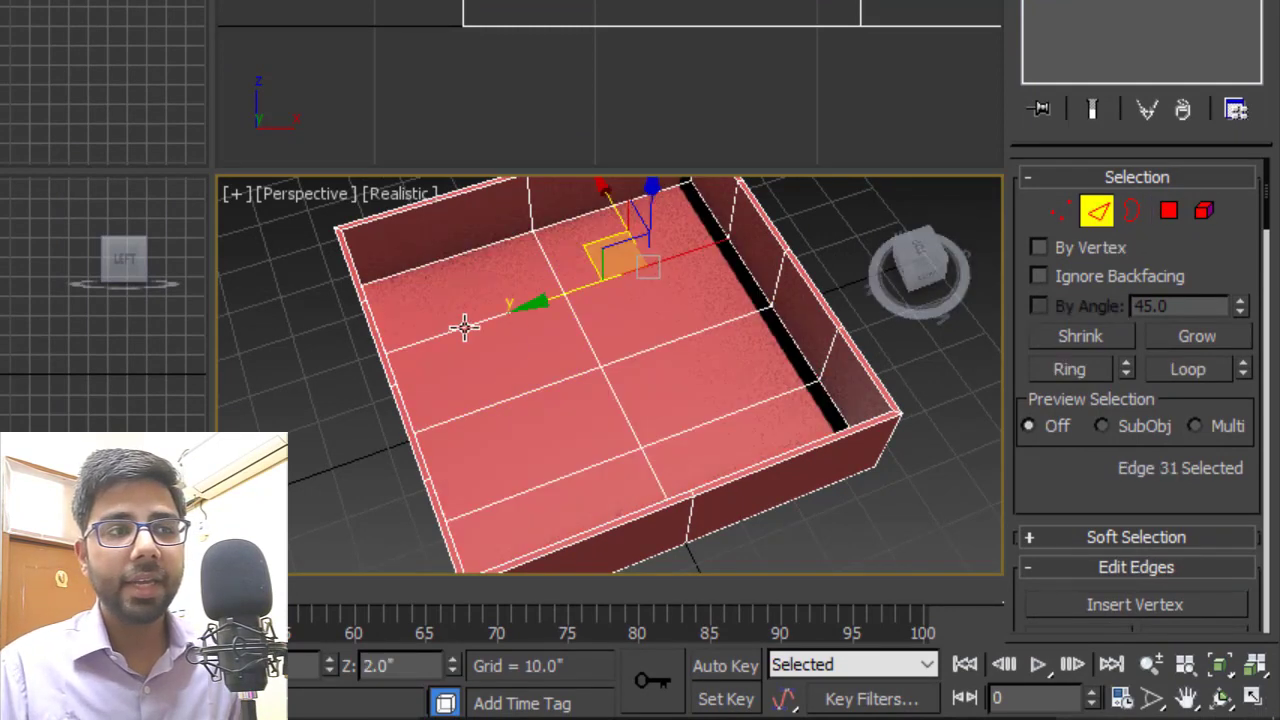
{"action": "left_click", "coordinate": [464, 327], "text": "ctrl"}
{"action": "scroll", "coordinate": [545, 270], "scroll_direction": "up", "scroll_amount": 5}
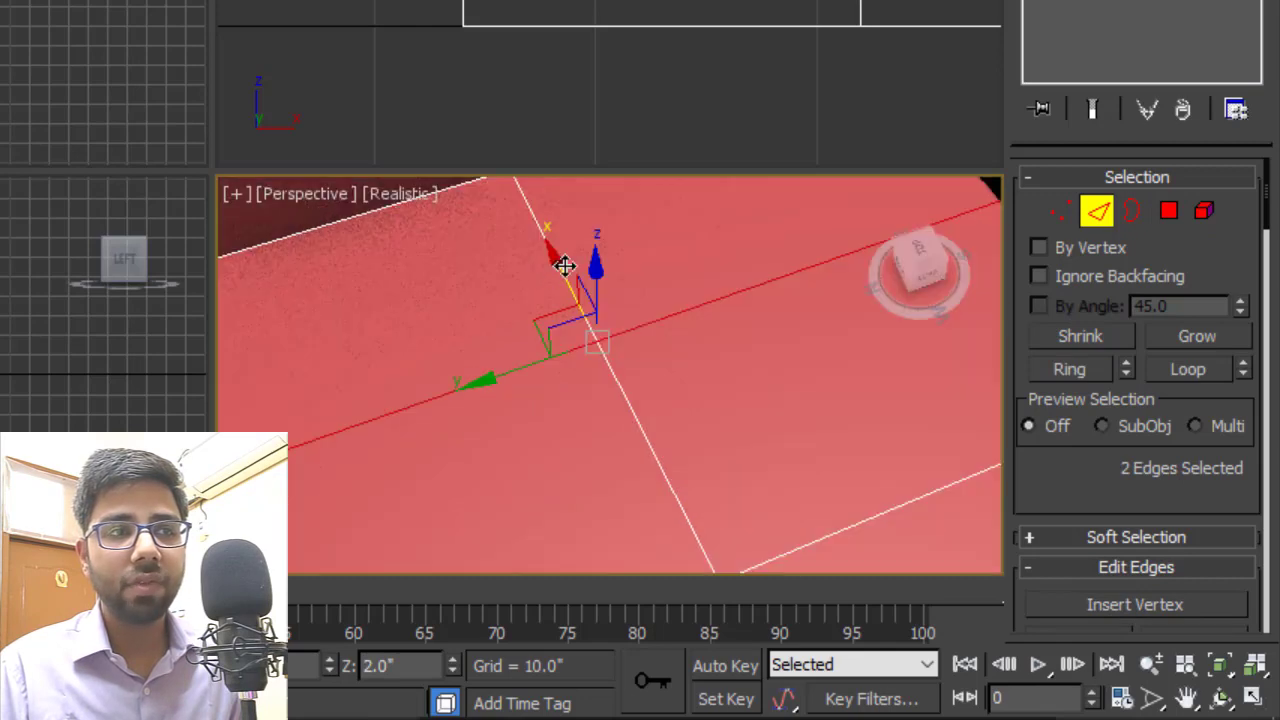
{"action": "scroll", "coordinate": [566, 277], "scroll_direction": "down", "scroll_amount": 2}
{"action": "left_click", "coordinate": [566, 277], "text": "ctrl"}
{"action": "left_click", "coordinate": [631, 384], "text": "ctrl"}
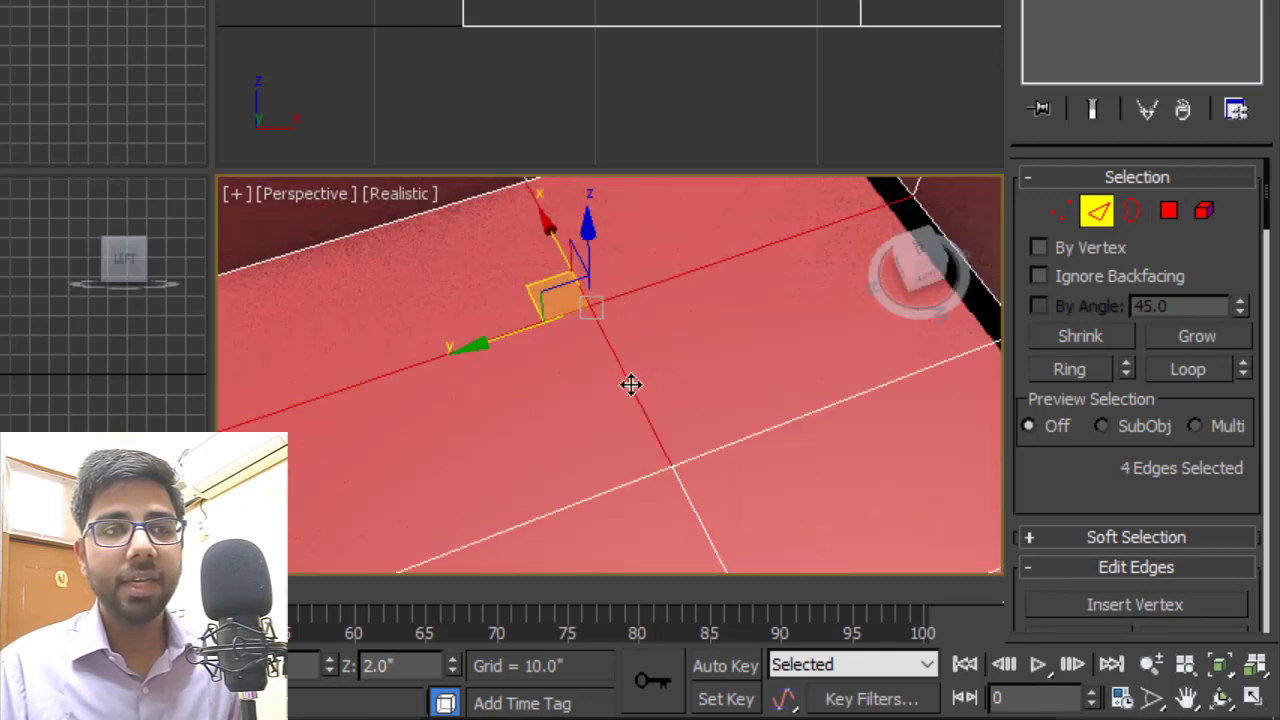
{"action": "left_click", "coordinate": [634, 474], "text": "ctrl"}
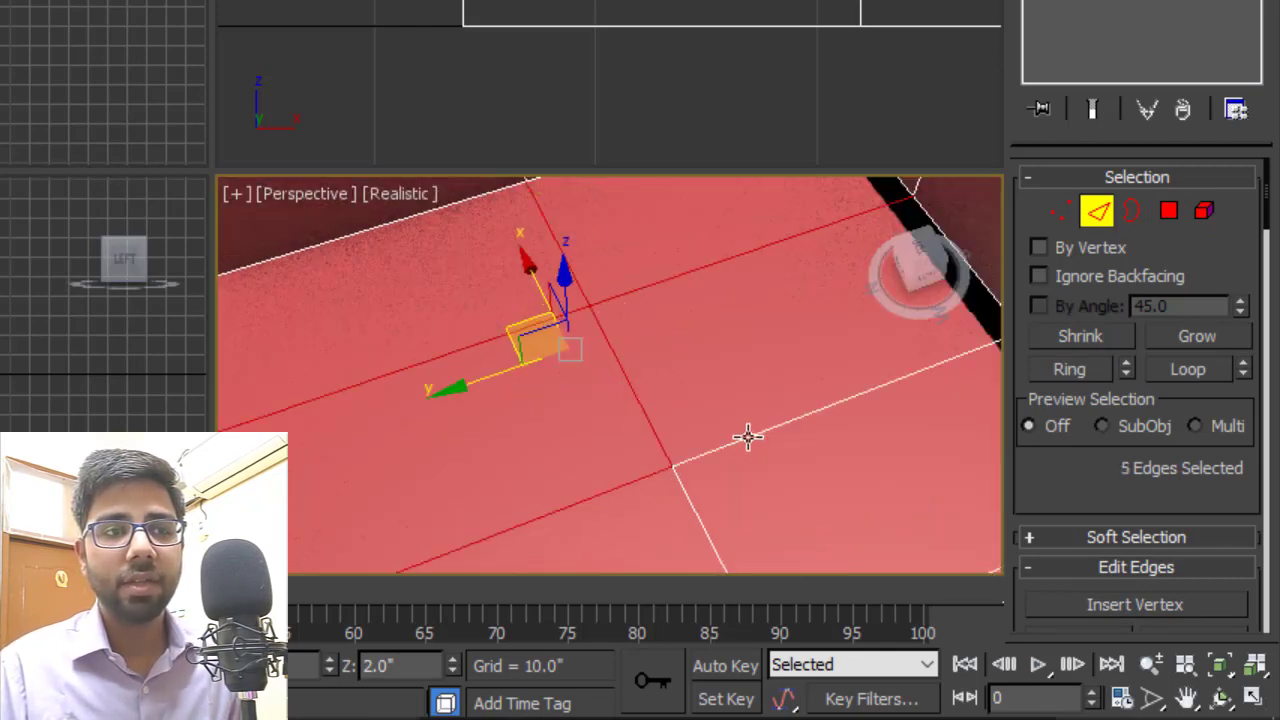
{"action": "left_click", "coordinate": [748, 437], "text": "ctrl"}
{"action": "left_click", "coordinate": [700, 522], "text": "ctrl"}
{"action": "scroll", "coordinate": [651, 366], "scroll_direction": "down", "scroll_amount": 5}
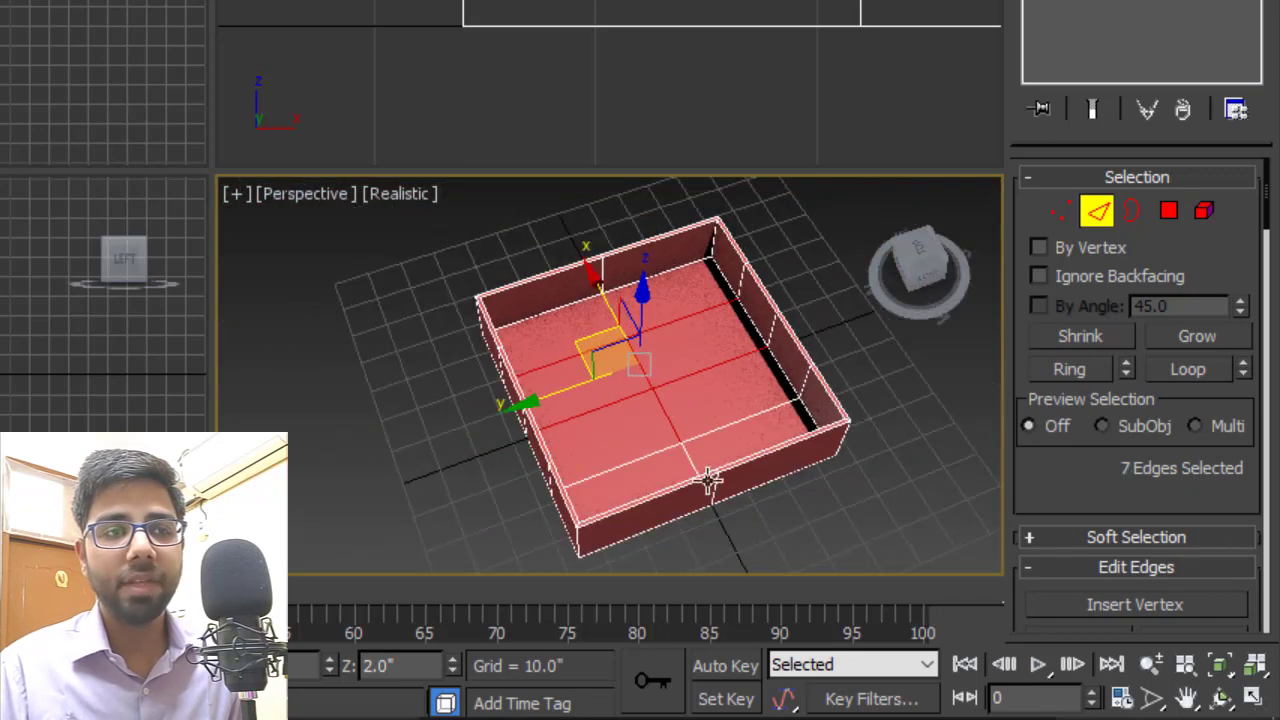
{"action": "scroll", "coordinate": [708, 481], "scroll_direction": "up", "scroll_amount": 3}
{"action": "left_click", "coordinate": [669, 406], "text": "ctrl"}
{"action": "left_click", "coordinate": [711, 420], "text": "ctrl"}
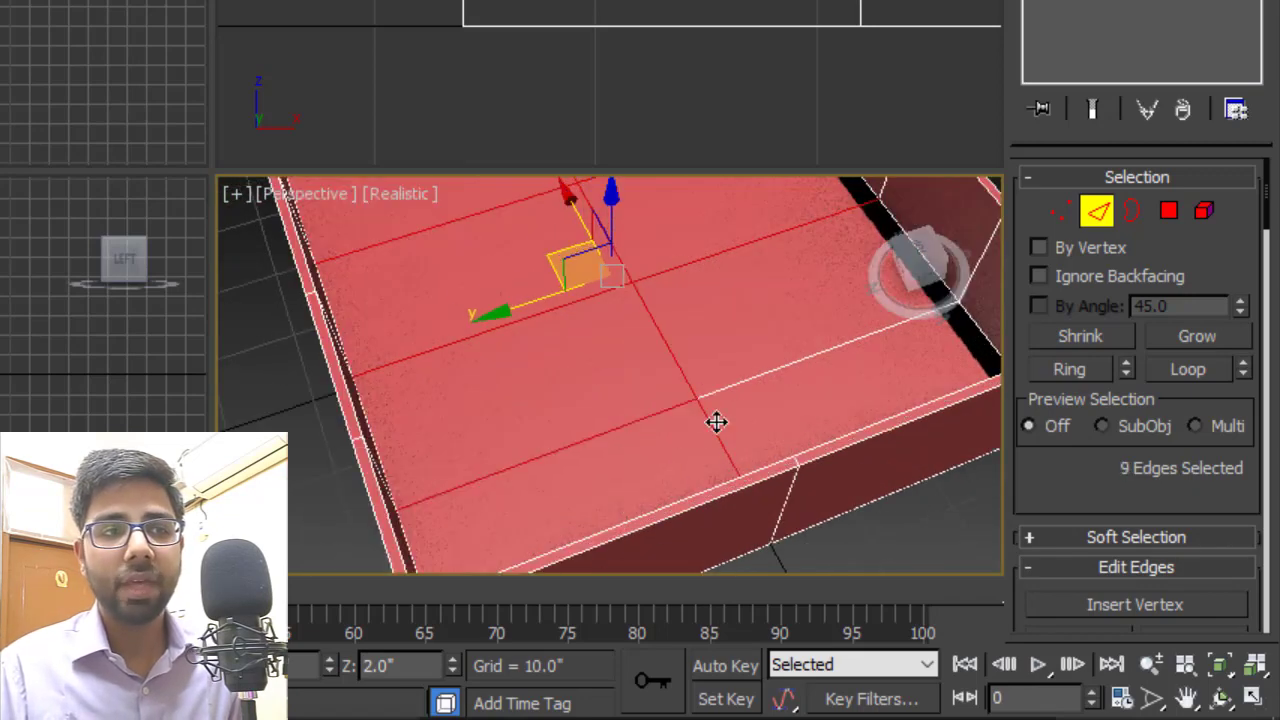
{"action": "left_click", "coordinate": [752, 384], "text": "ctrl"}
- Chamfer the selected floor edges by 0.5" with 1 segment
{"action": "right_click", "coordinate": [817, 331]}
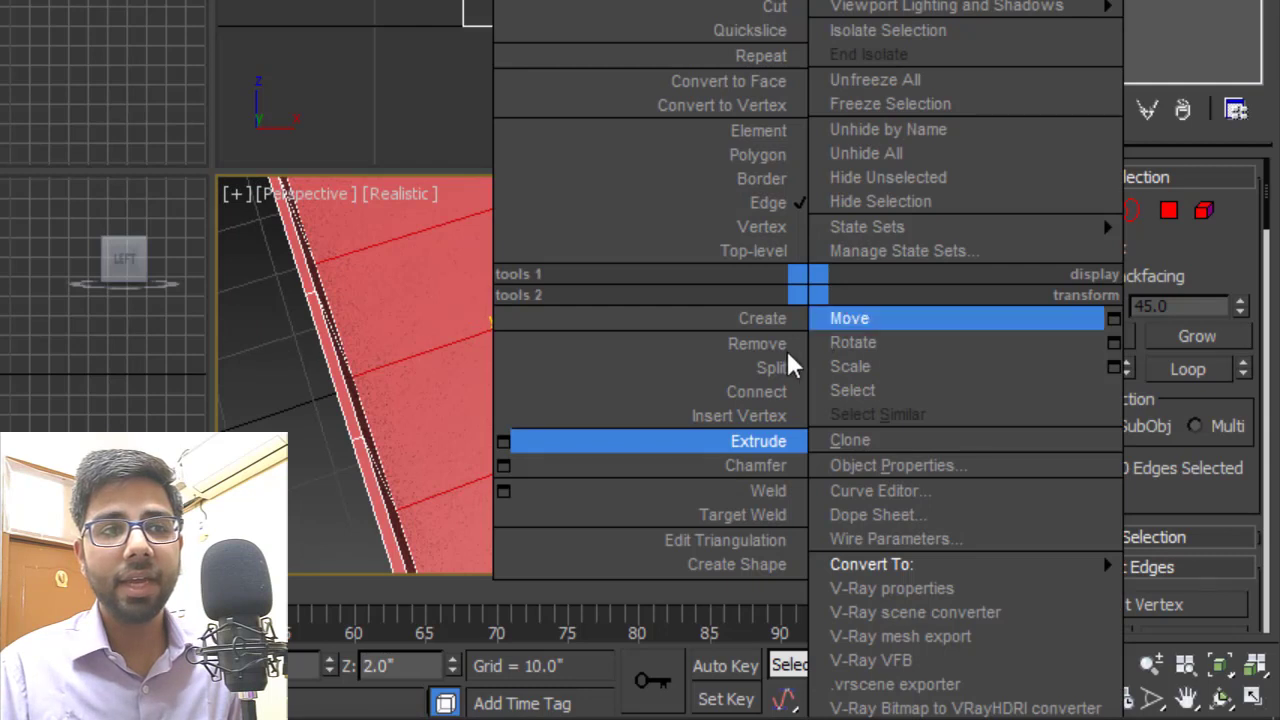
{"action": "left_click", "coordinate": [503, 466]}
{"action": "type", "text": "0.5"}
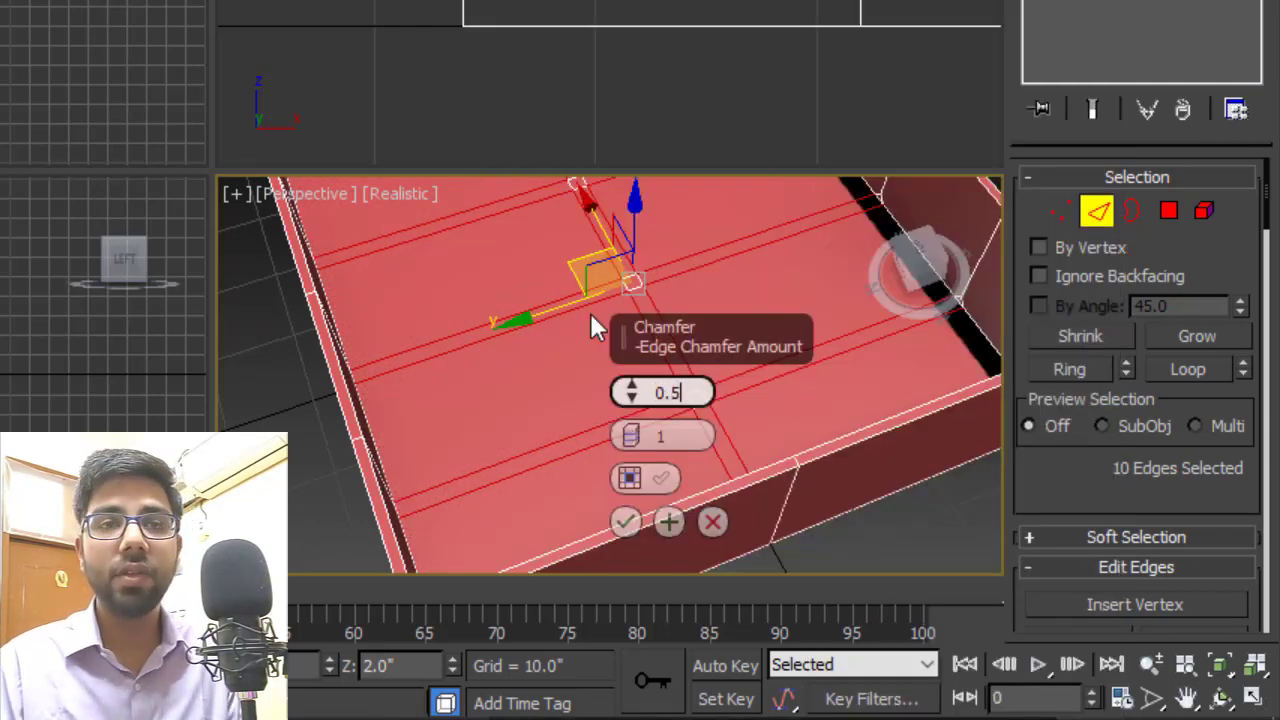
{"action": "key", "text": "Return"}
{"action": "left_click", "coordinate": [625, 521]}
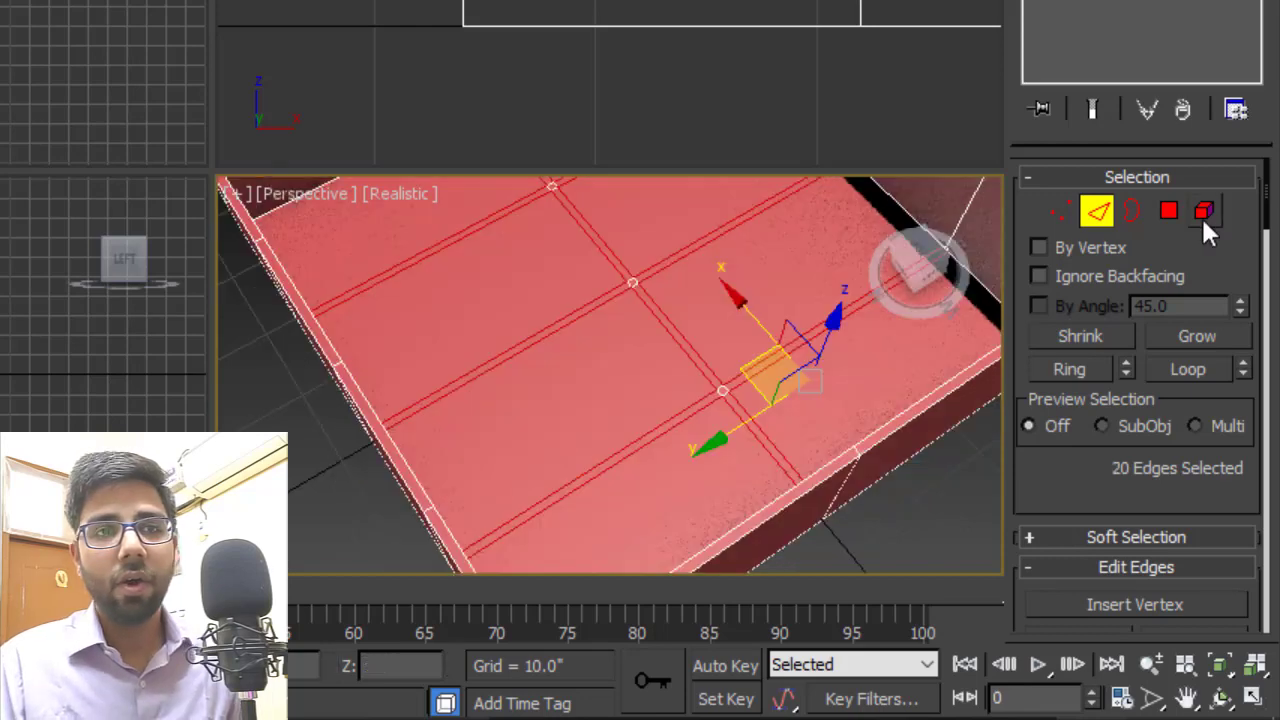
- Select the 13 narrow strip polygons, including their crossings, that form the chamfered grid on the box's inner floor
{"action": "left_click", "coordinate": [1169, 212]}
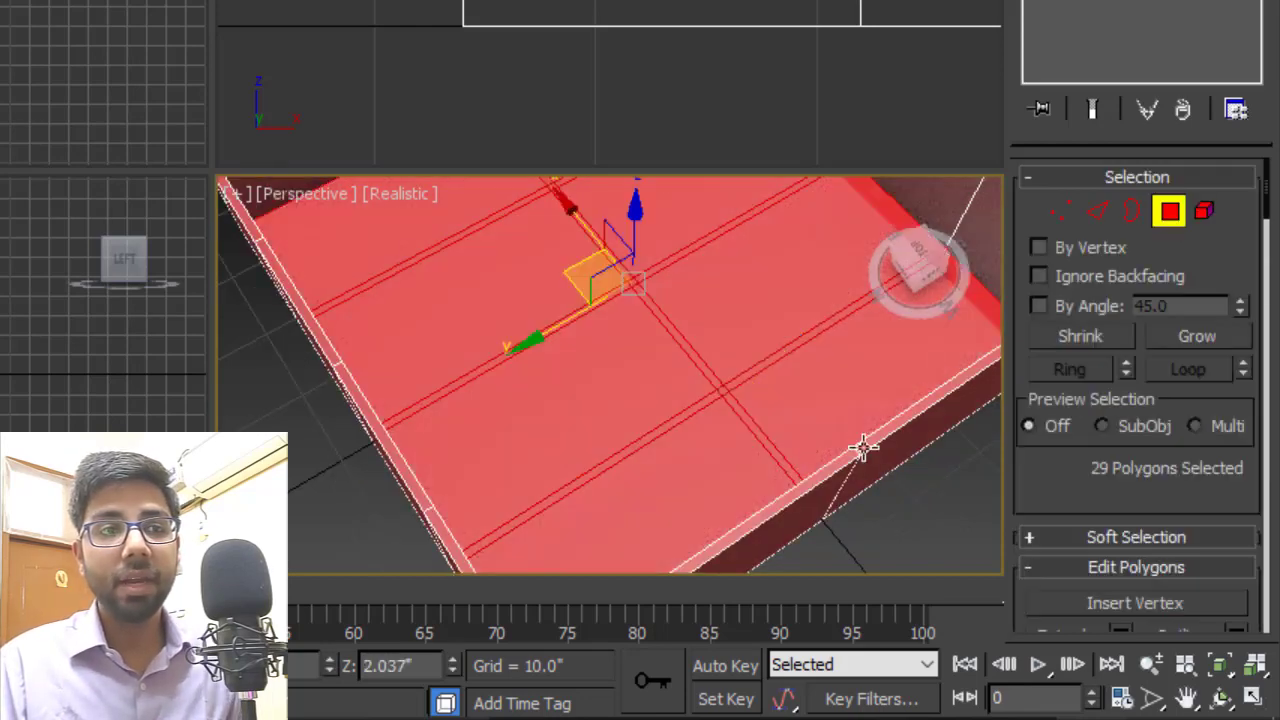
{"action": "scroll", "coordinate": [766, 443], "scroll_direction": "up", "scroll_amount": 2}
{"action": "left_click", "coordinate": [743, 406]}
{"action": "scroll", "coordinate": [743, 406], "scroll_direction": "up", "scroll_amount": 2}
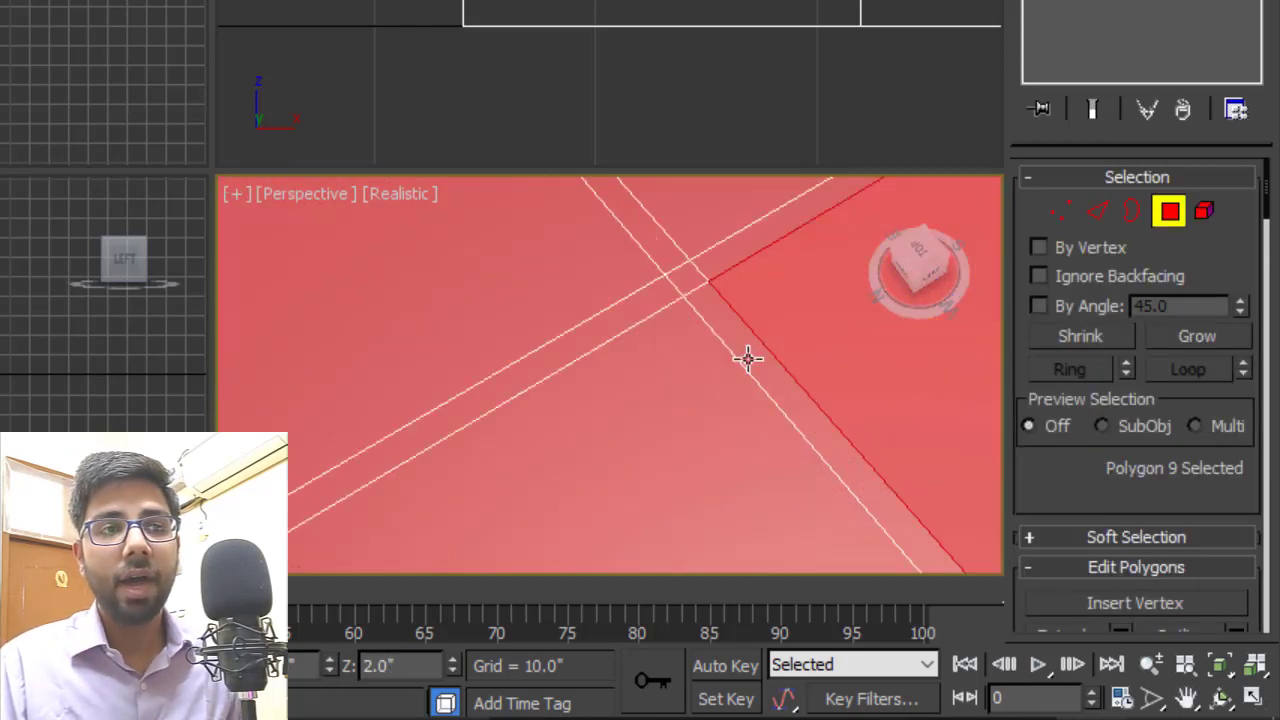
{"action": "left_click", "coordinate": [746, 358]}
{"action": "left_click", "coordinate": [649, 315], "text": "ctrl"}
{"action": "left_click", "coordinate": [692, 273], "text": "ctrl"}
{"action": "left_click", "coordinate": [641, 225], "text": "ctrl"}
{"action": "left_click", "coordinate": [770, 231], "text": "ctrl"}
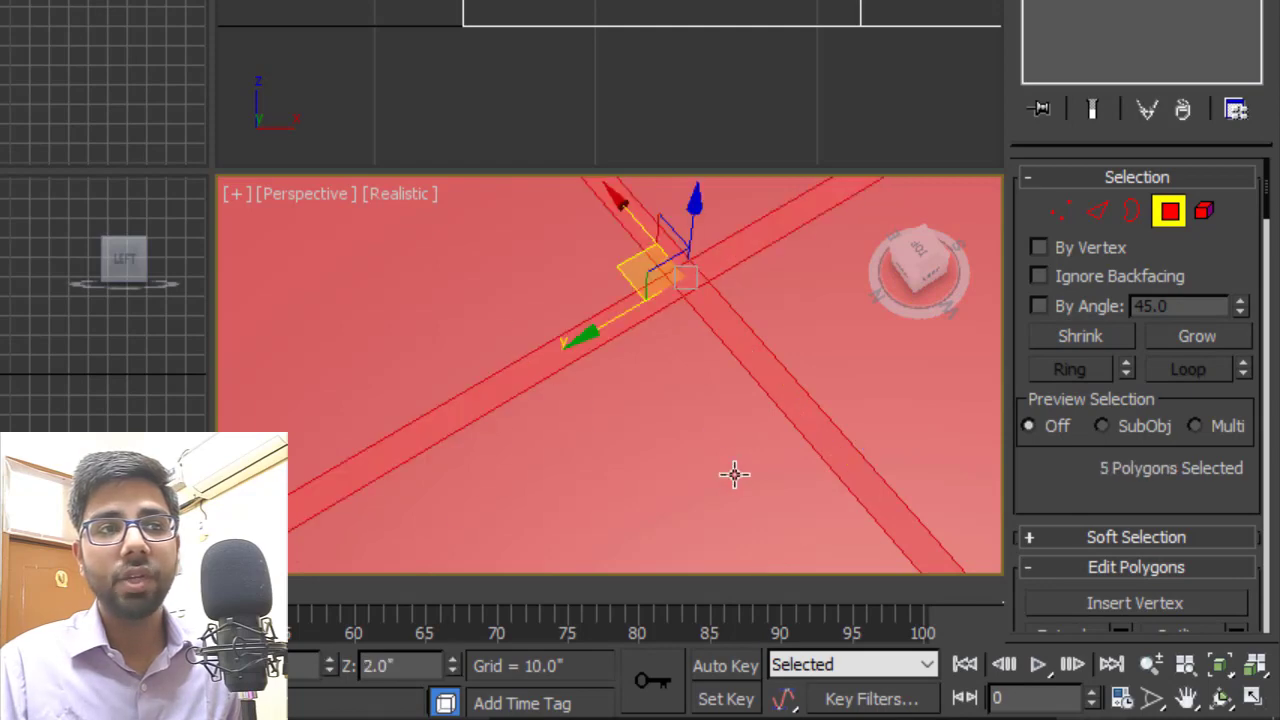
{"action": "scroll", "coordinate": [742, 486], "scroll_direction": "down", "scroll_amount": 4}
{"action": "scroll", "coordinate": [666, 406], "scroll_direction": "up", "scroll_amount": 4}
{"action": "left_click", "coordinate": [742, 324], "text": "ctrl"}
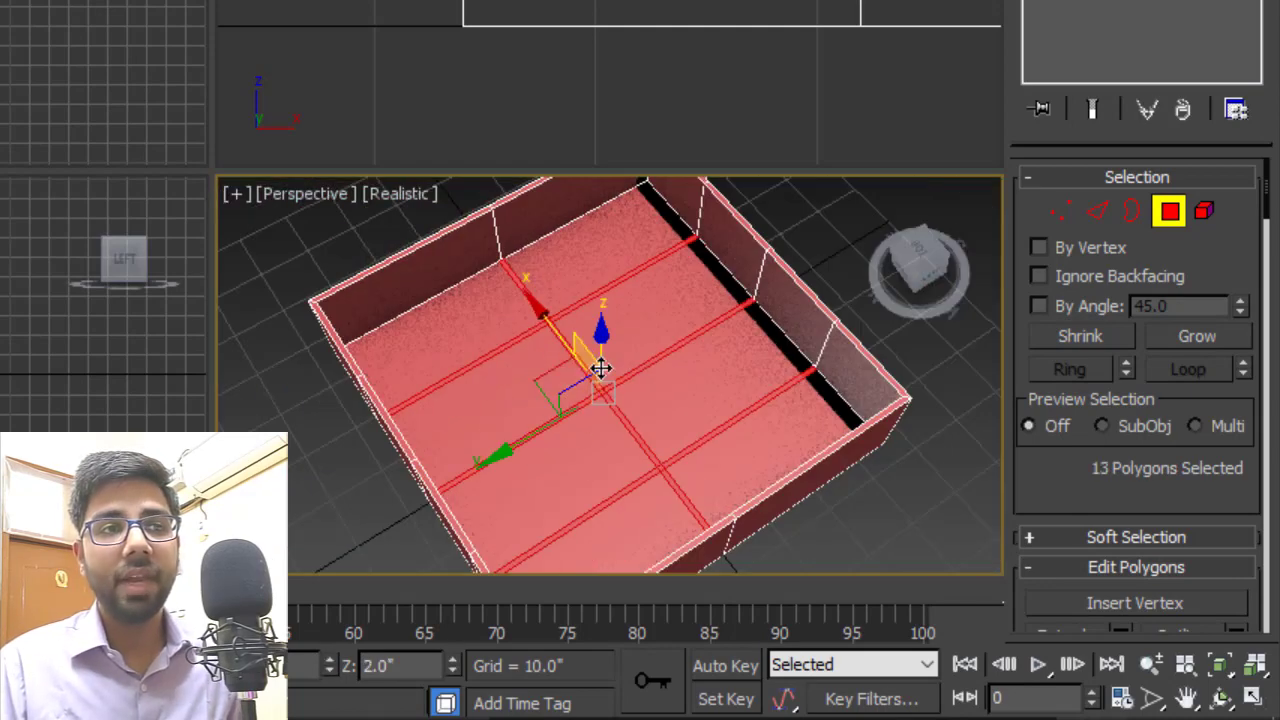
- Extrude the selected floor strip polygons by 14" to raise partitions inside the box
{"action": "middle_click_drag", "start_coordinate": [602, 369], "coordinate": [620, 330], "text": "alt"}
{"action": "right_click", "coordinate": [689, 338]}
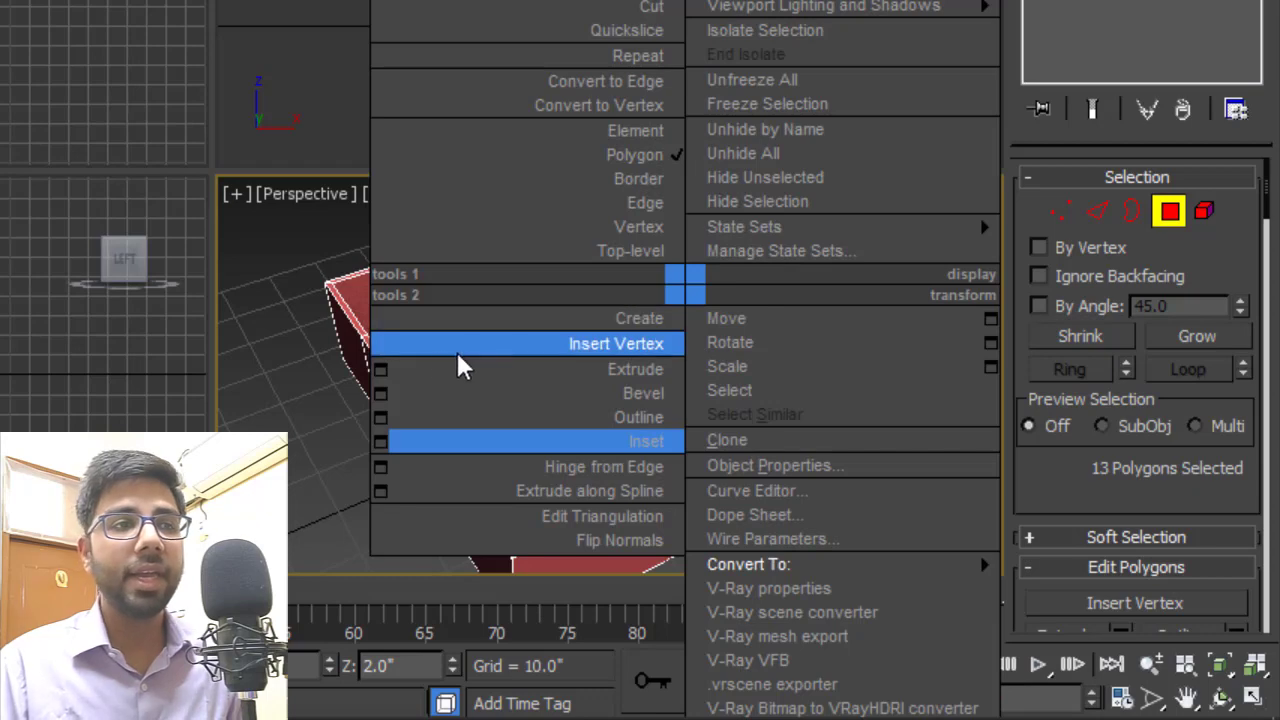
{"action": "left_click", "coordinate": [381, 369]}
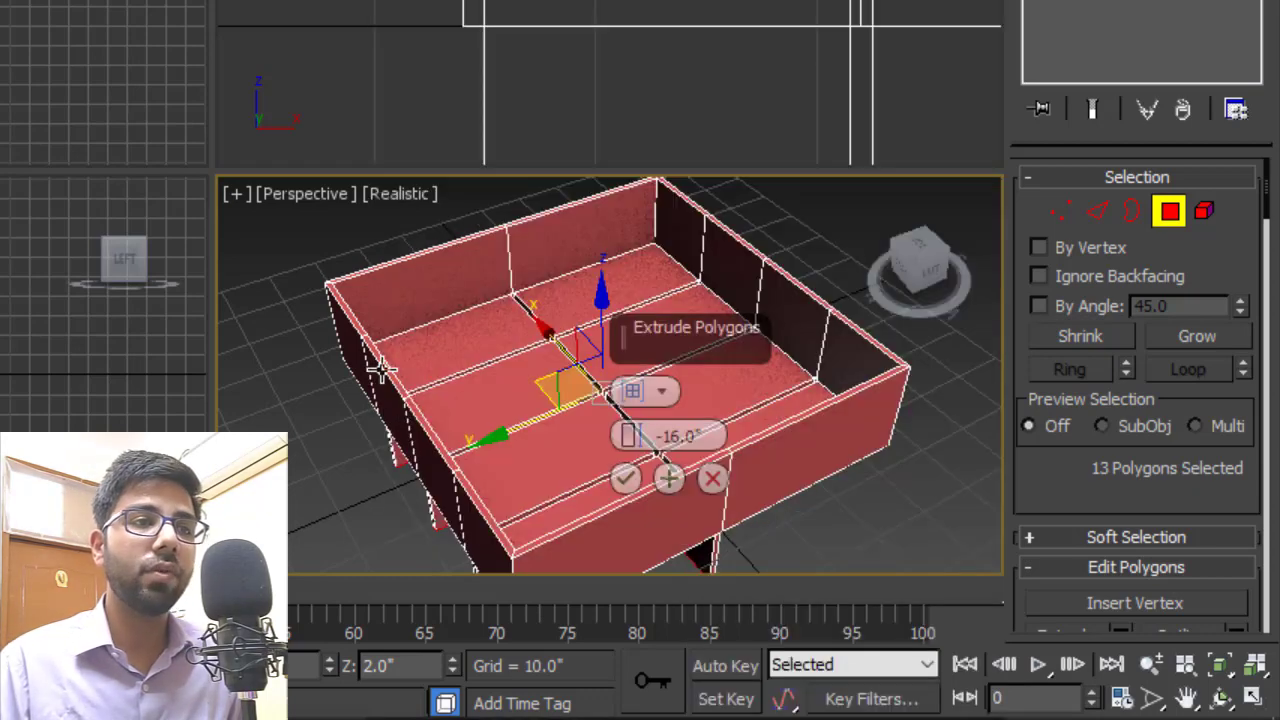
{"action": "left_click_drag", "start_coordinate": [704, 438], "coordinate": [605, 446]}
{"action": "type", "text": "14"}
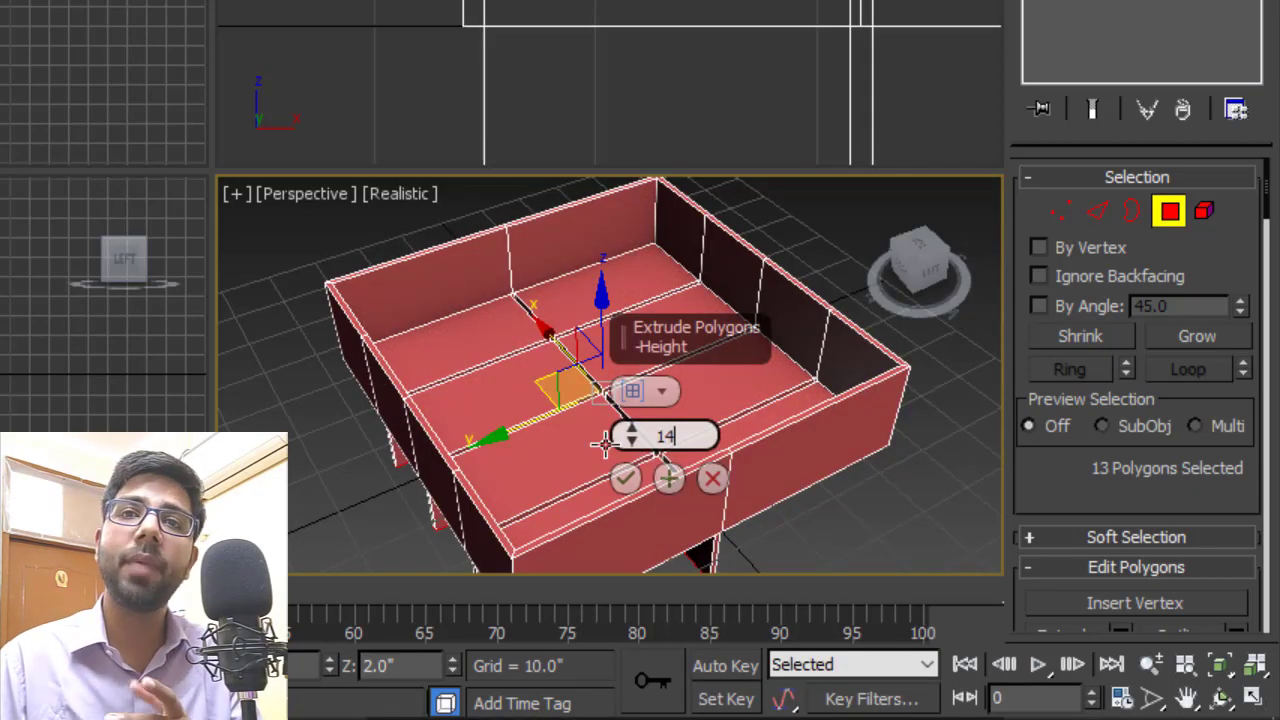
{"action": "left_click", "coordinate": [627, 479]}
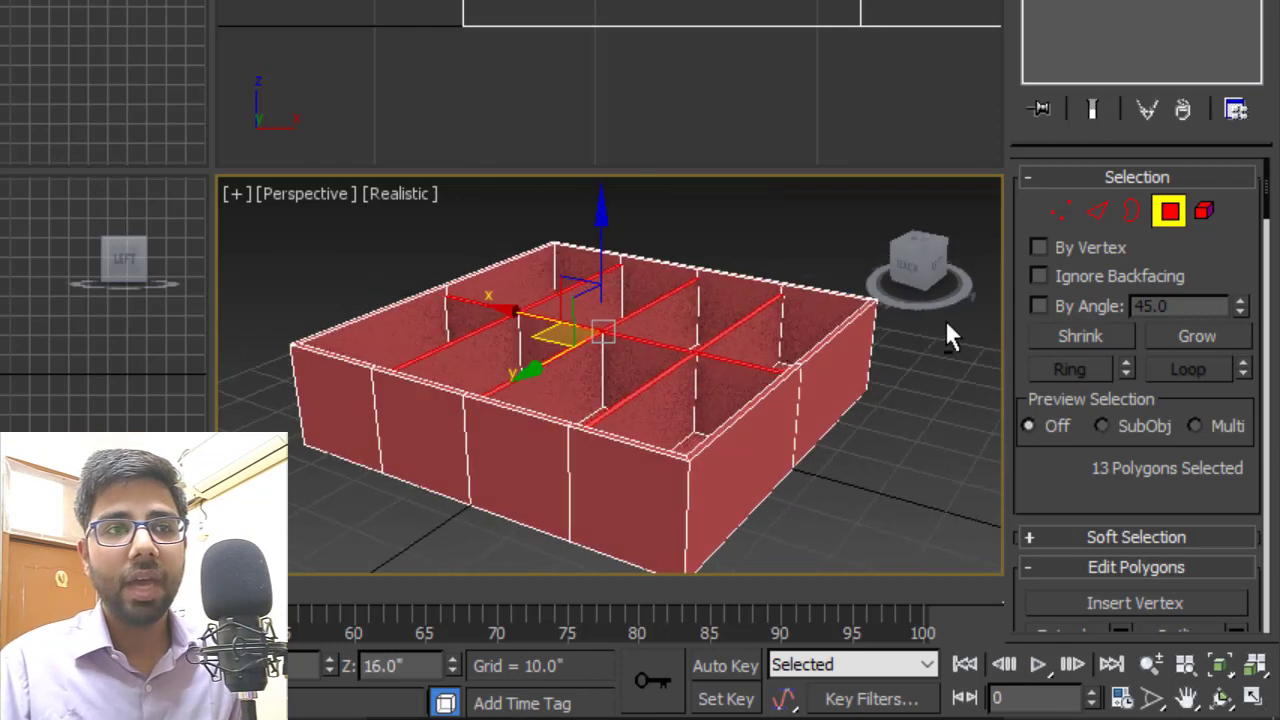
- Turn on window selection mode and select only the eight polygons of the box's underside in the Front view
{"action": "scroll", "coordinate": [814, 300], "scroll_direction": "up", "scroll_amount": 5}
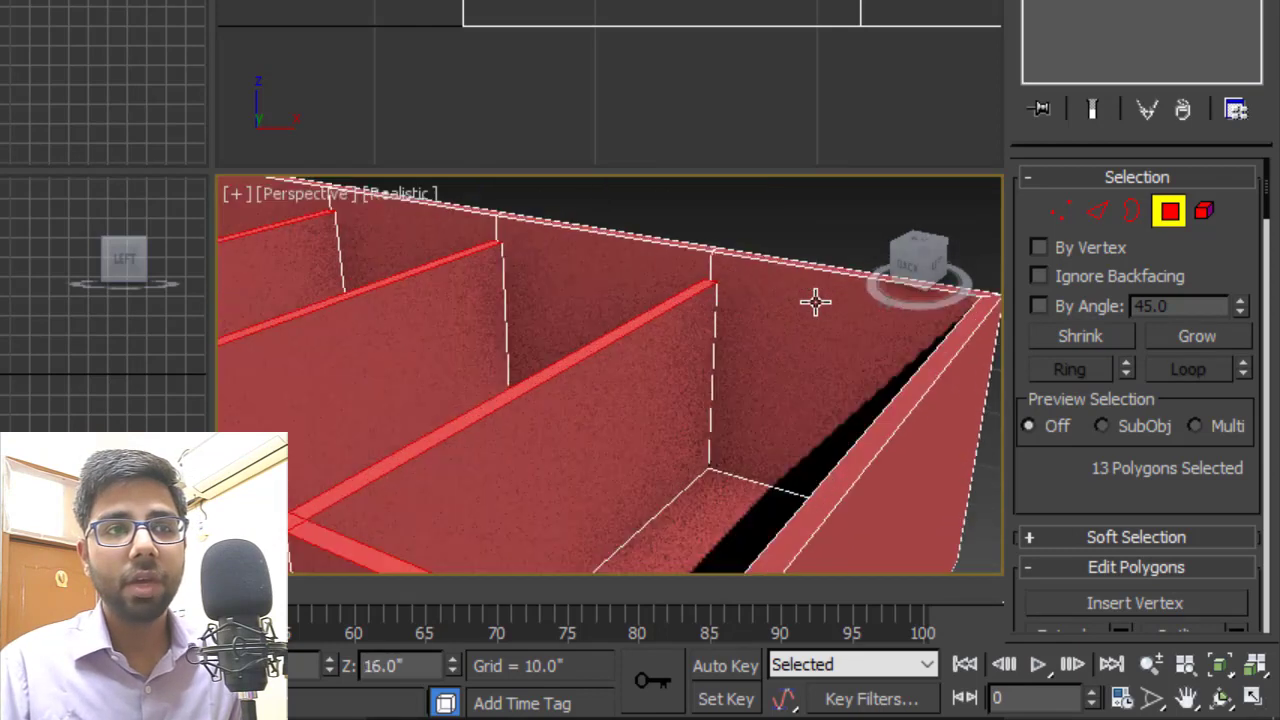
{"action": "scroll", "coordinate": [680, 271], "scroll_direction": "up", "scroll_amount": 3}
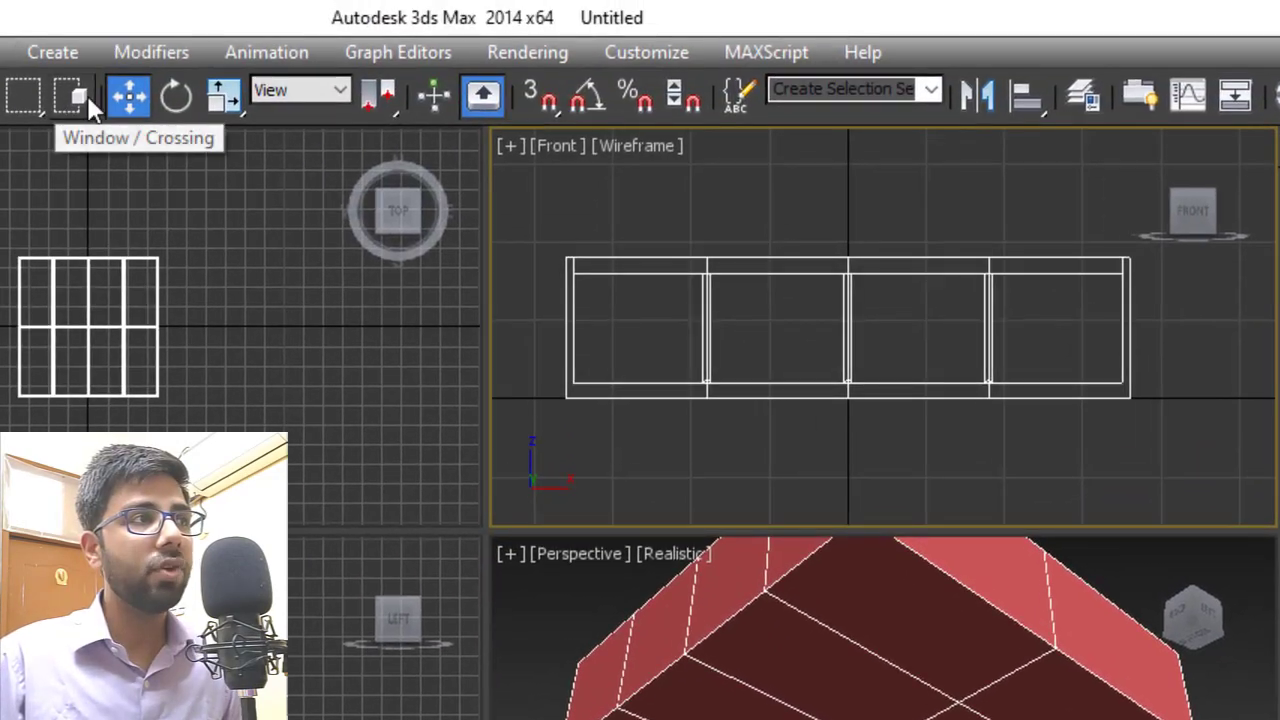
{"action": "left_click", "coordinate": [87, 95]}
{"action": "left_click_drag", "start_coordinate": [540, 423], "coordinate": [1159, 396]}
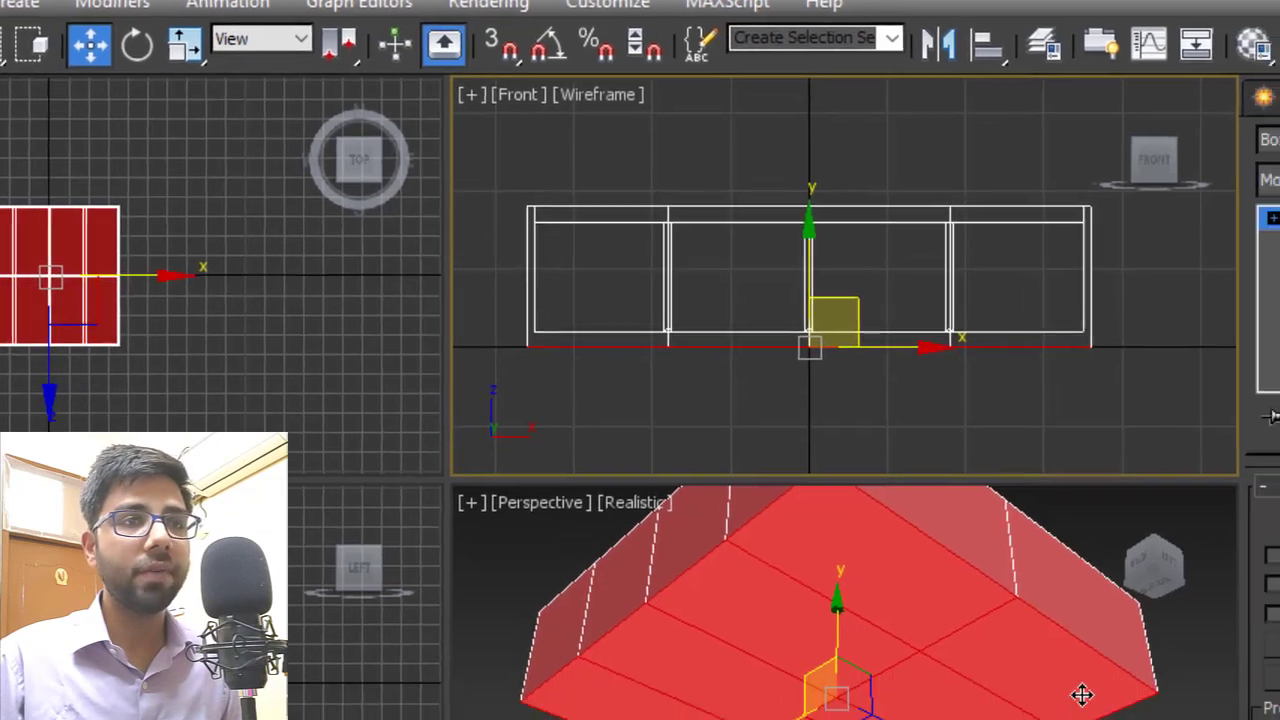
- Inset the selected underside polygons as a group by 1"
{"action": "right_click", "coordinate": [990, 632]}
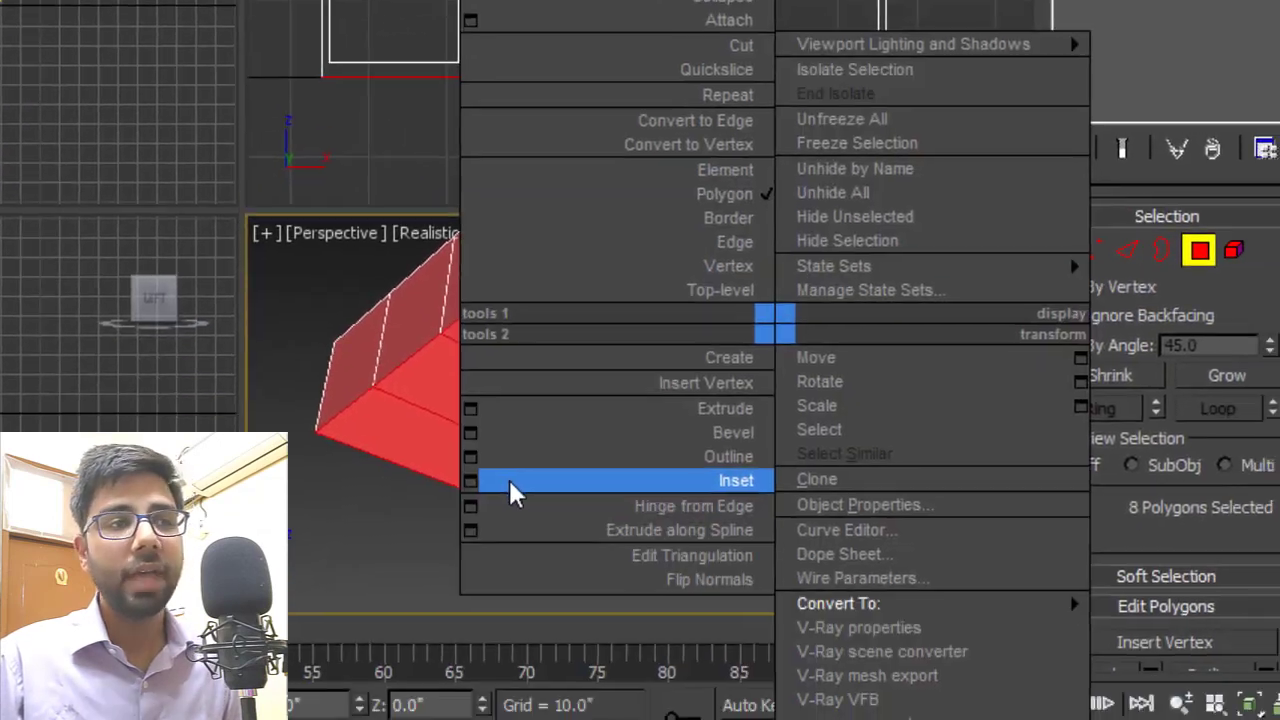
{"action": "left_click", "coordinate": [728, 719]}
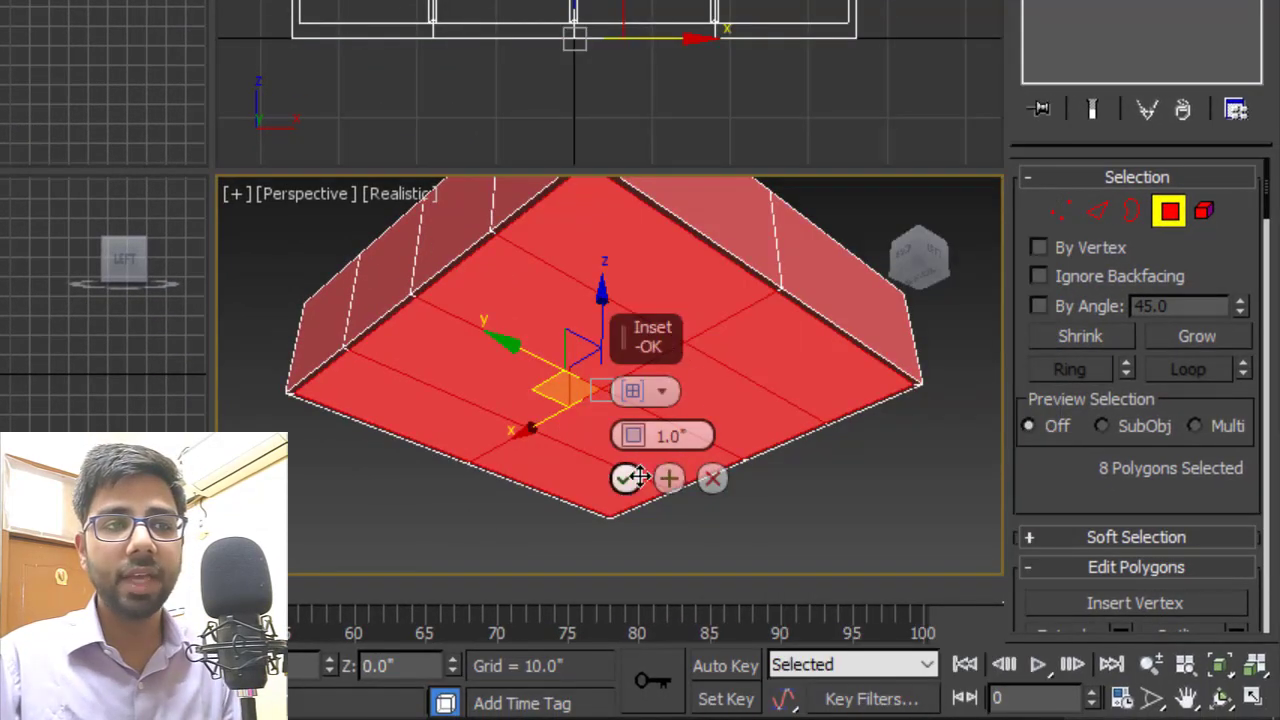
{"action": "left_click", "coordinate": [625, 481]}
- Extrude the inset underside polygons by -1" to recess them into the box
{"action": "middle_click_drag", "start_coordinate": [626, 471], "coordinate": [851, 306], "text": "alt"}
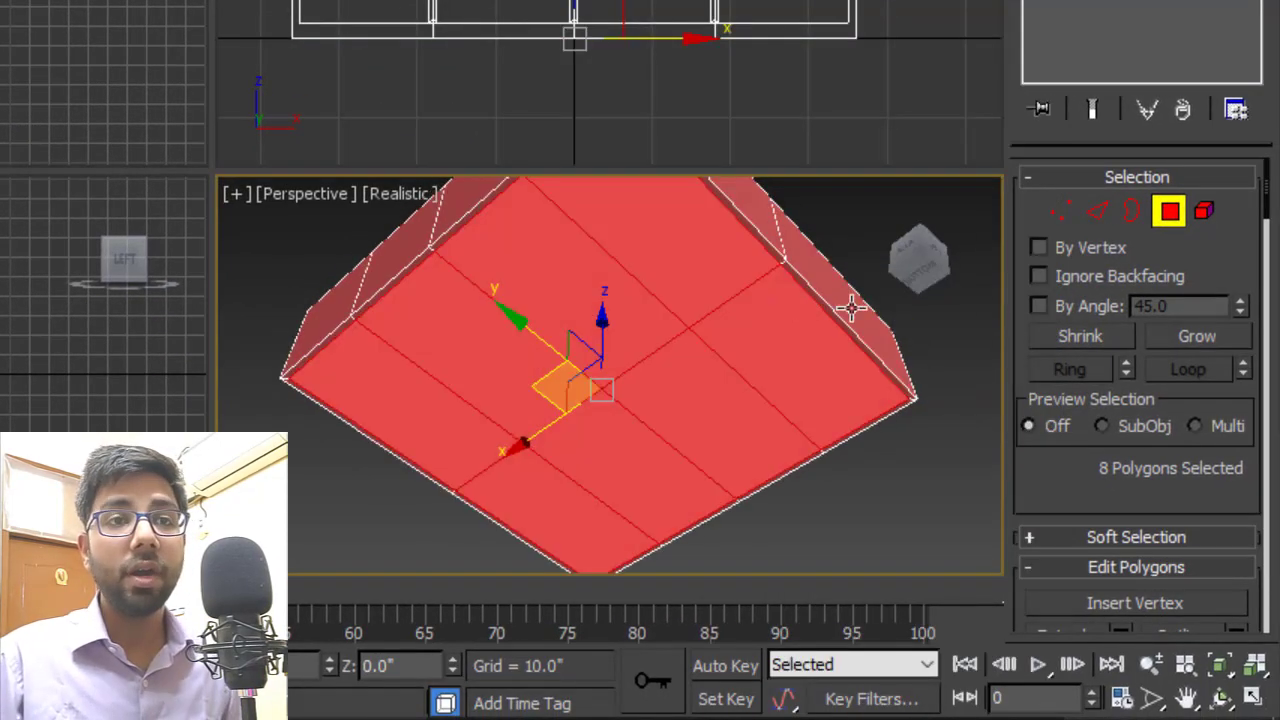
{"action": "right_click", "coordinate": [788, 287]}
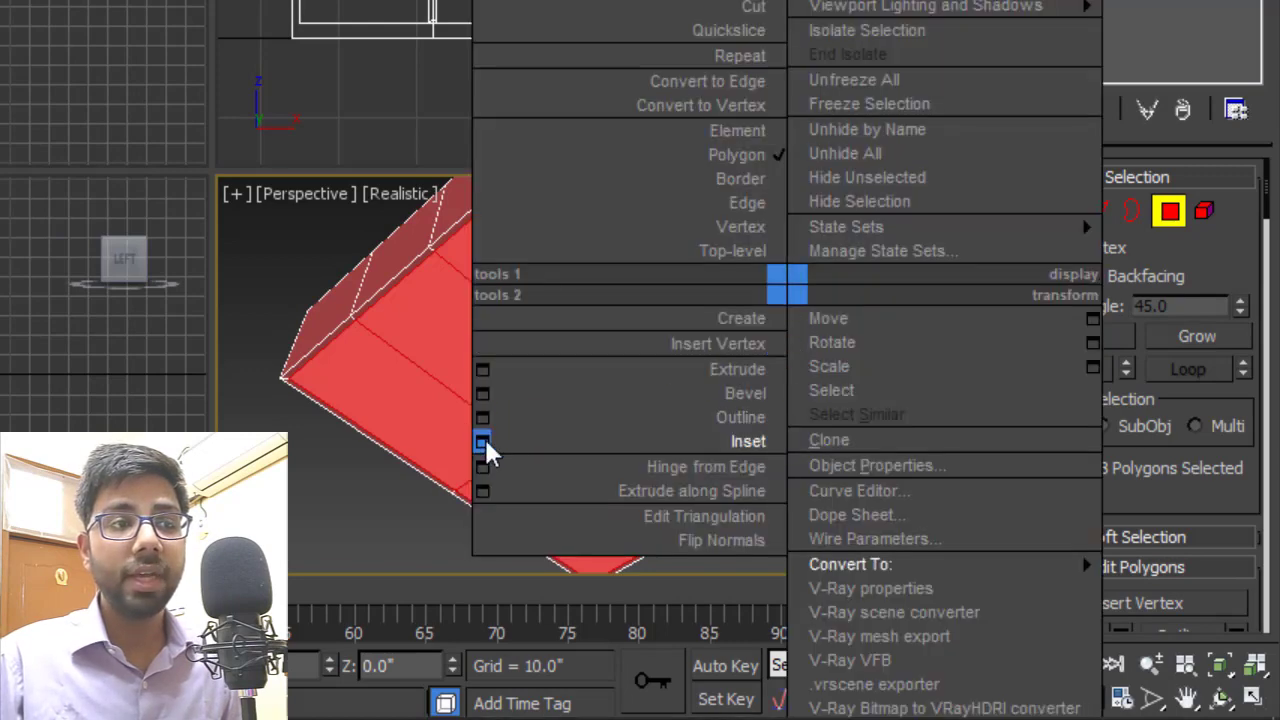
{"action": "left_click", "coordinate": [482, 369]}
{"action": "left_click_drag", "start_coordinate": [716, 436], "coordinate": [601, 470]}
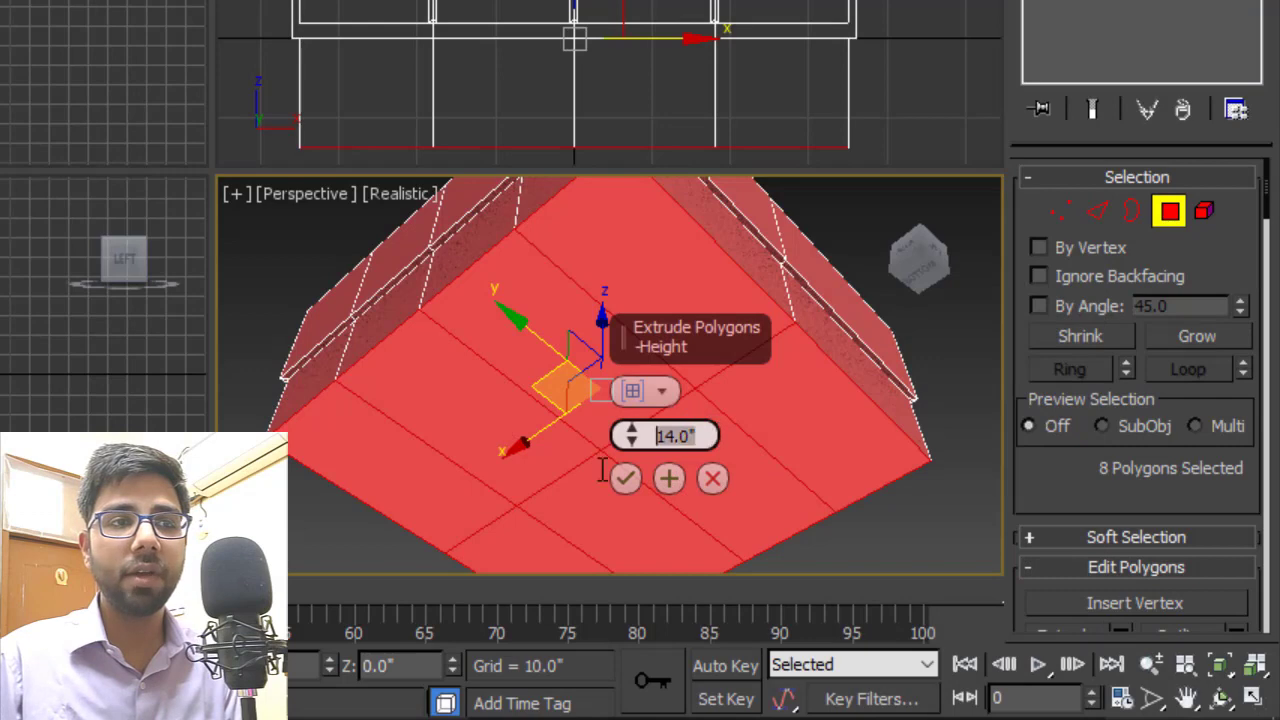
{"action": "type", "text": "-1"}
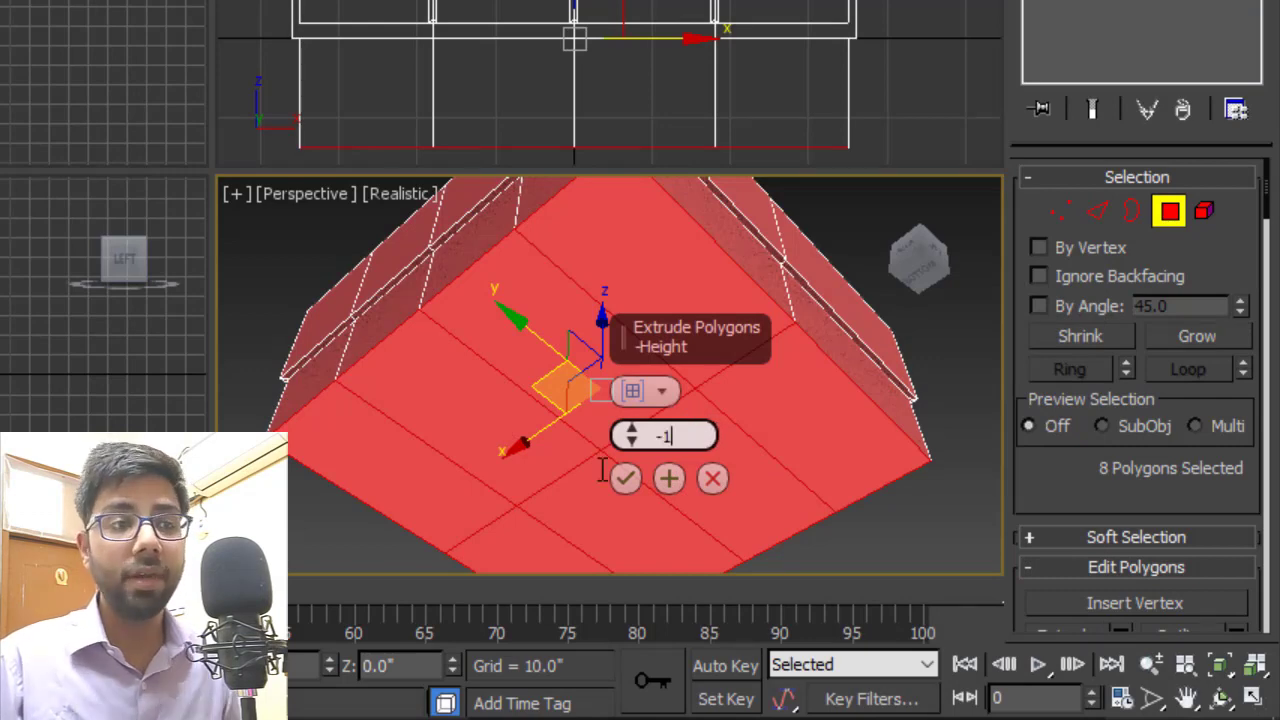
{"action": "key", "text": "Return"}
{"action": "left_click", "coordinate": [624, 480]}
- Select the ten edges that divide the recessed underside, both the crosswise ones and the central lengthwise ones
{"action": "middle_click_drag", "start_coordinate": [655, 430], "coordinate": [749, 403], "text": "alt"}
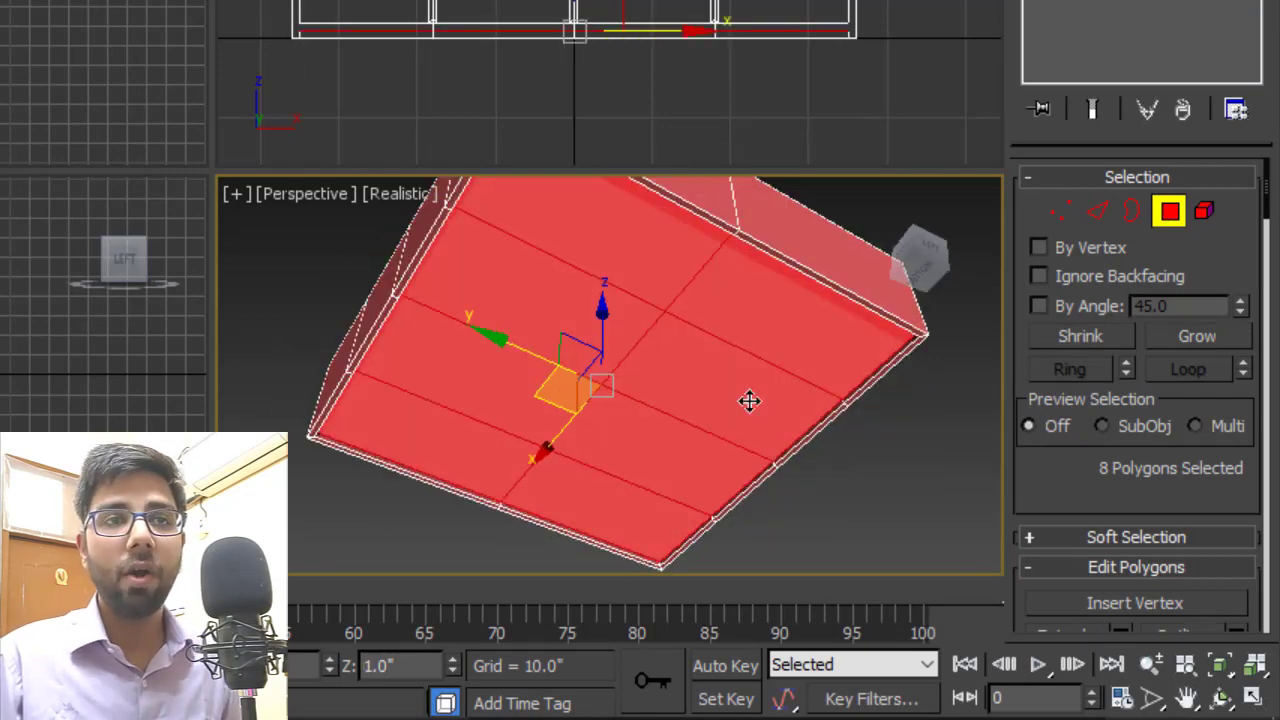
{"action": "left_click", "coordinate": [1097, 210]}
{"action": "scroll", "coordinate": [750, 283], "scroll_direction": "up", "scroll_amount": 3}
{"action": "left_click", "coordinate": [810, 281]}
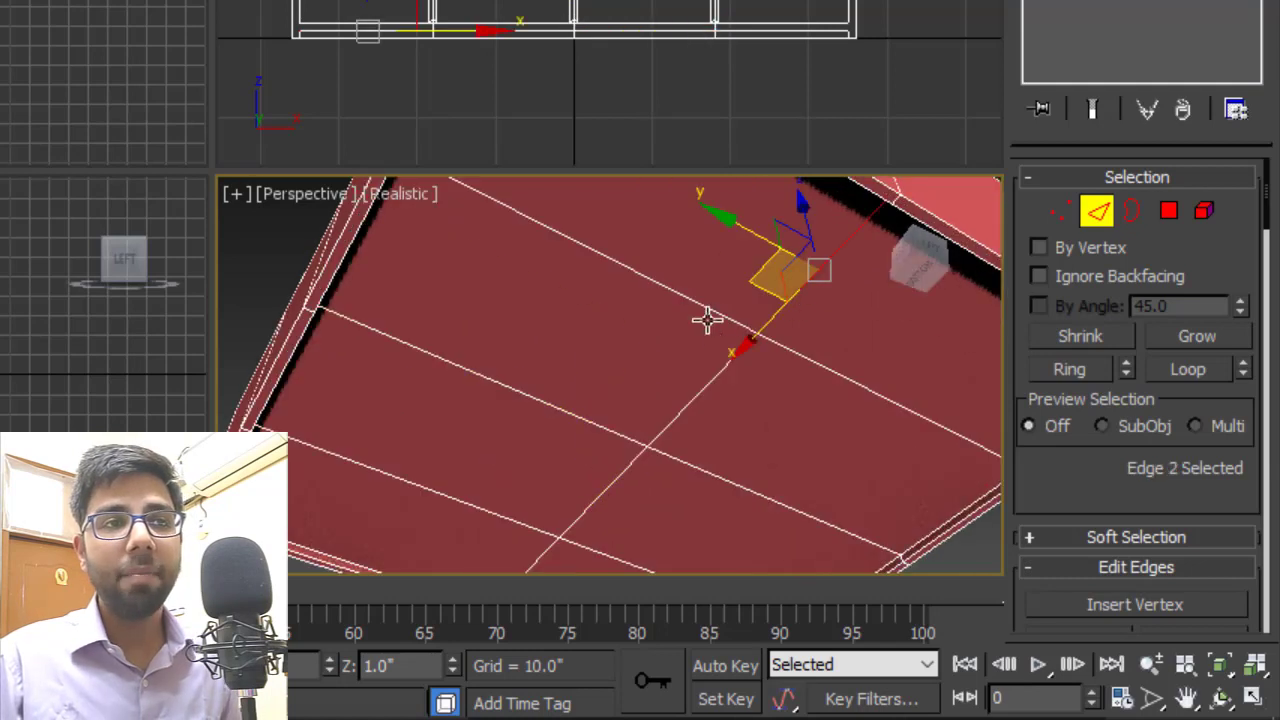
{"action": "left_click", "coordinate": [821, 367], "text": "ctrl"}
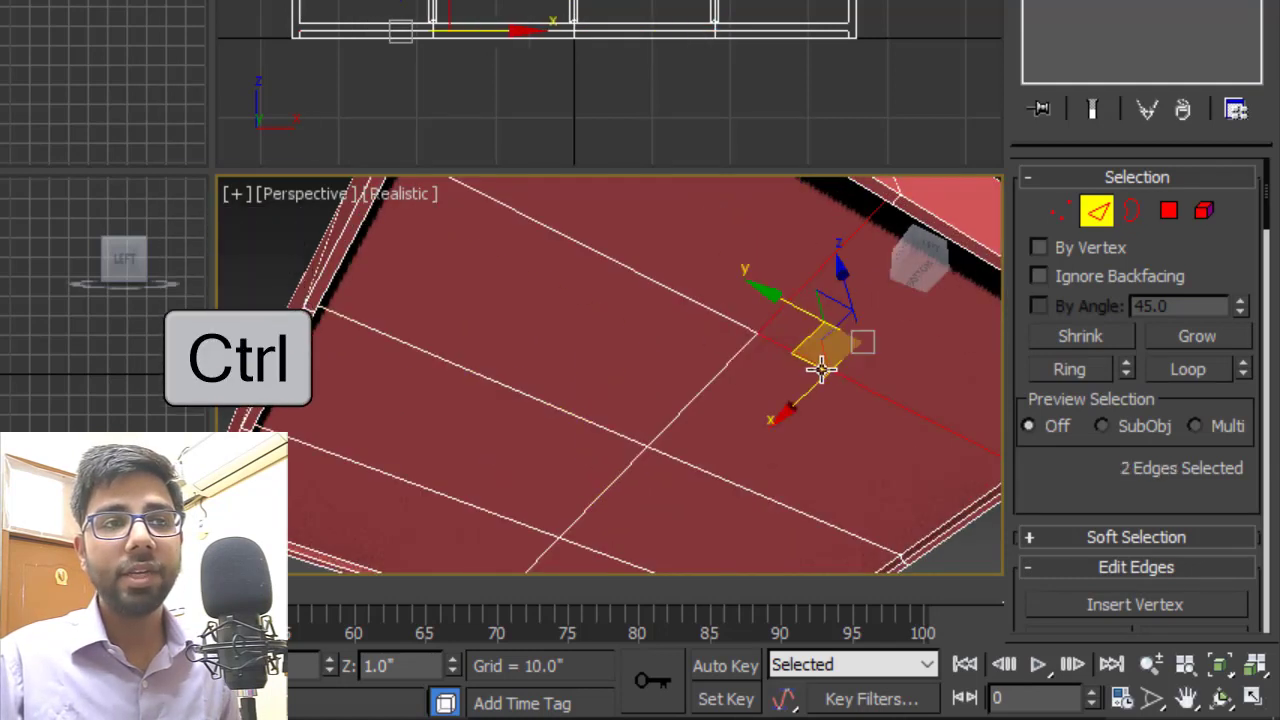
{"action": "left_click", "coordinate": [711, 306], "text": "ctrl"}
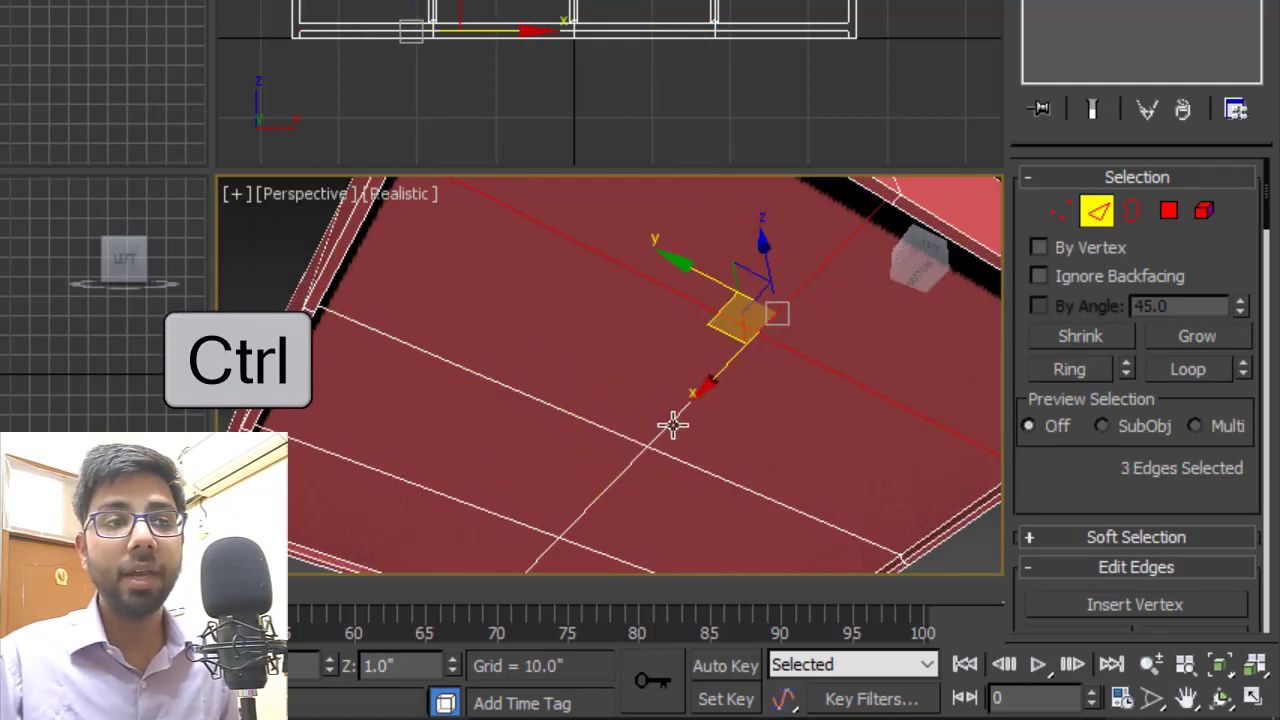
{"action": "left_click", "coordinate": [673, 425], "text": "ctrl"}
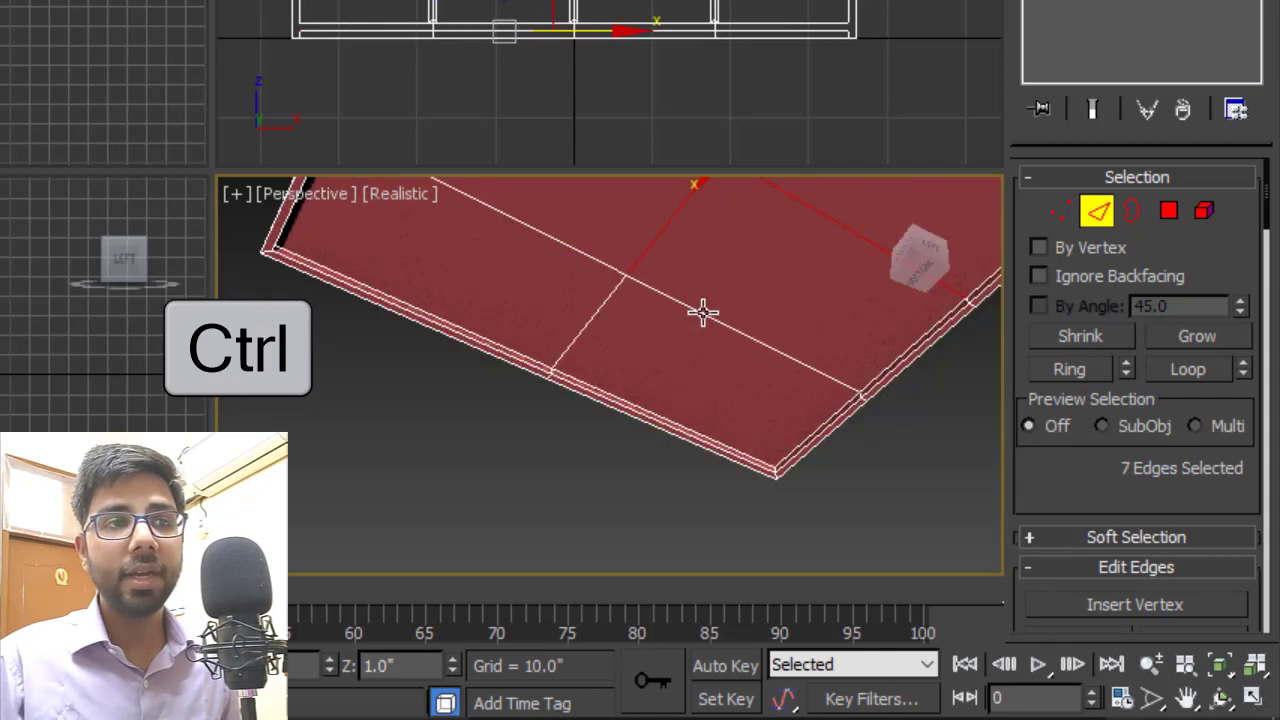
{"action": "left_click", "coordinate": [702, 312], "text": "ctrl"}
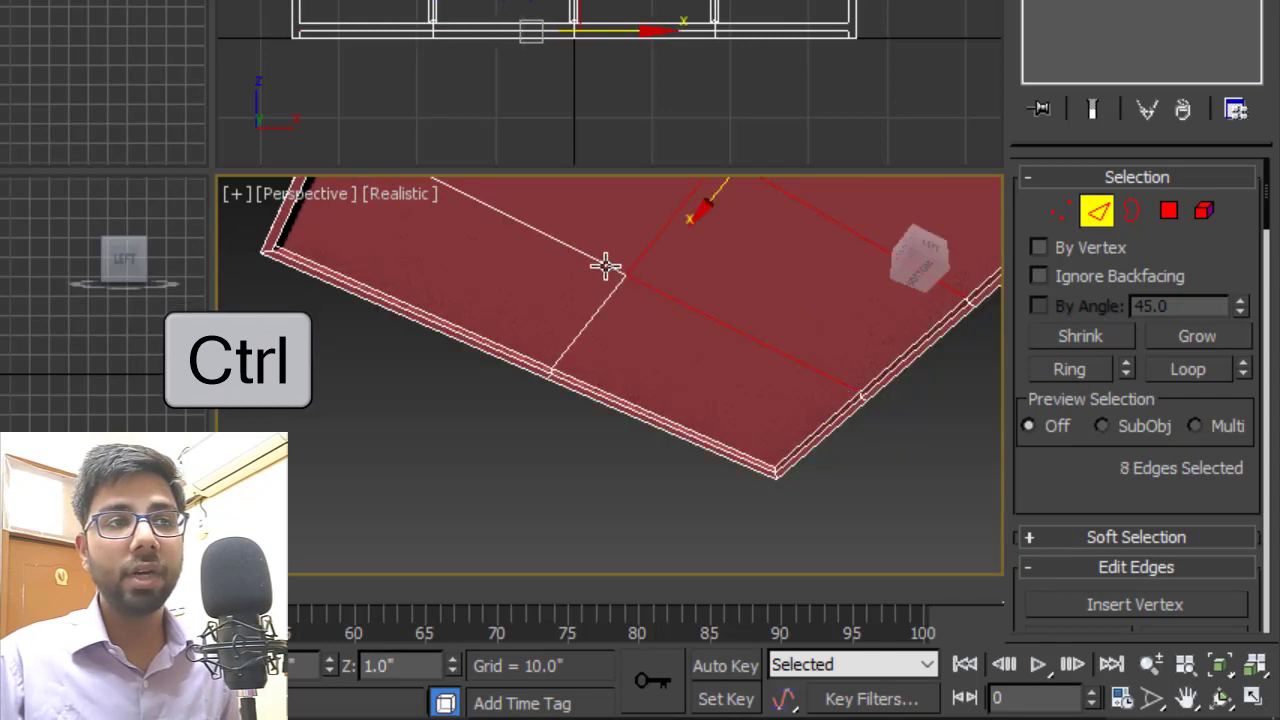
{"action": "left_click", "coordinate": [605, 266], "text": "ctrl"}
{"action": "left_click", "coordinate": [603, 306], "text": "ctrl"}
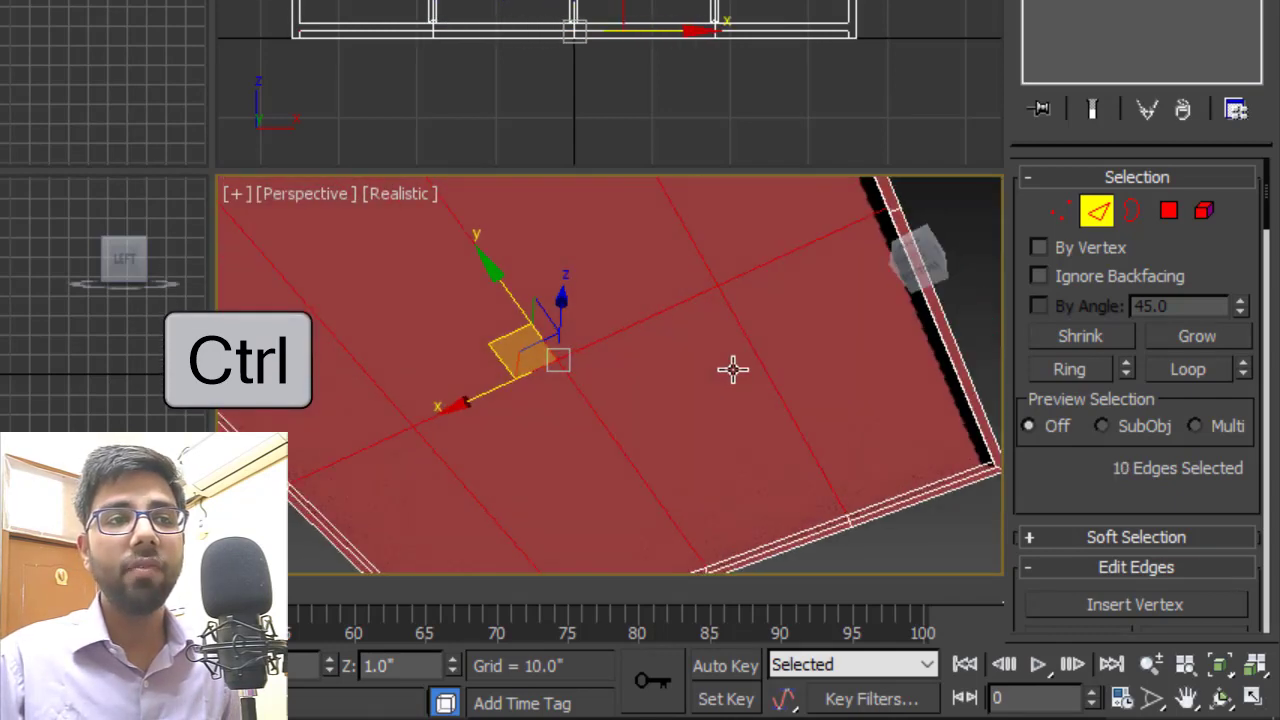
- Chamfer the selected underside edges by 1" with 1 segment
{"action": "scroll", "coordinate": [733, 370], "scroll_direction": "down", "scroll_amount": 2}
{"action": "middle_click_drag", "start_coordinate": [732, 352], "coordinate": [668, 430], "text": "alt"}
{"action": "right_click", "coordinate": [717, 374]}
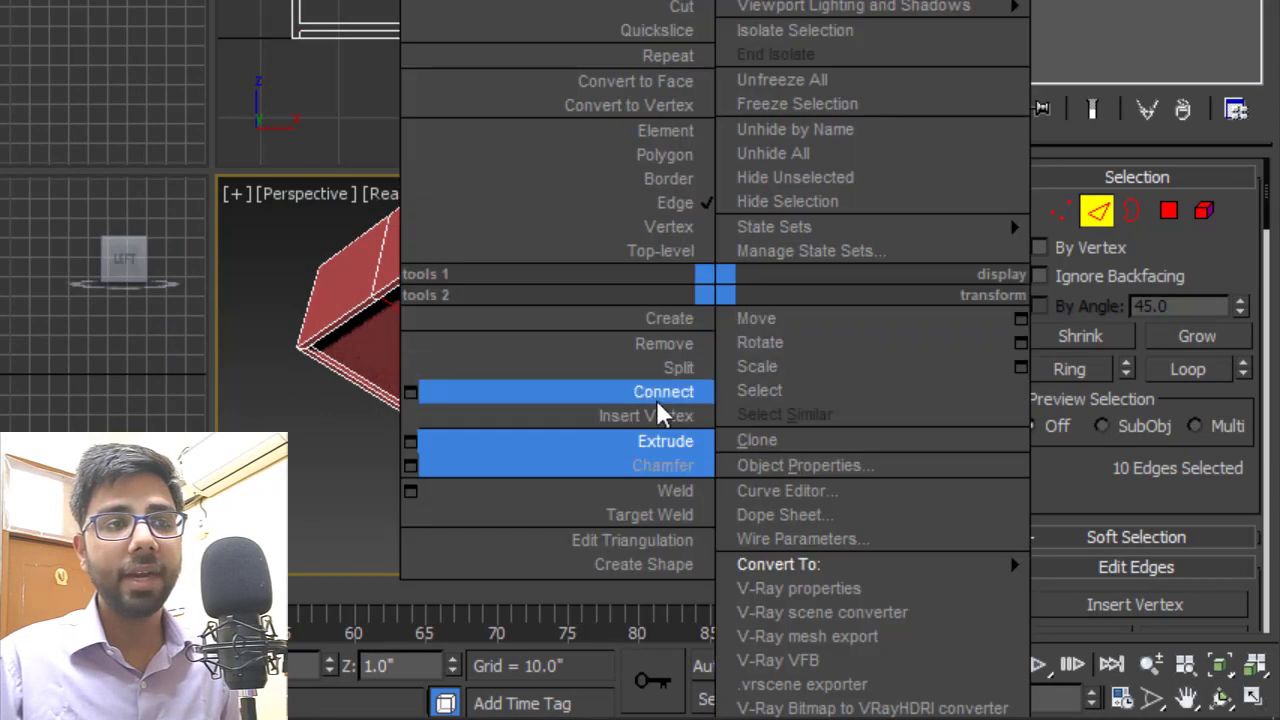
{"action": "left_click", "coordinate": [410, 465]}
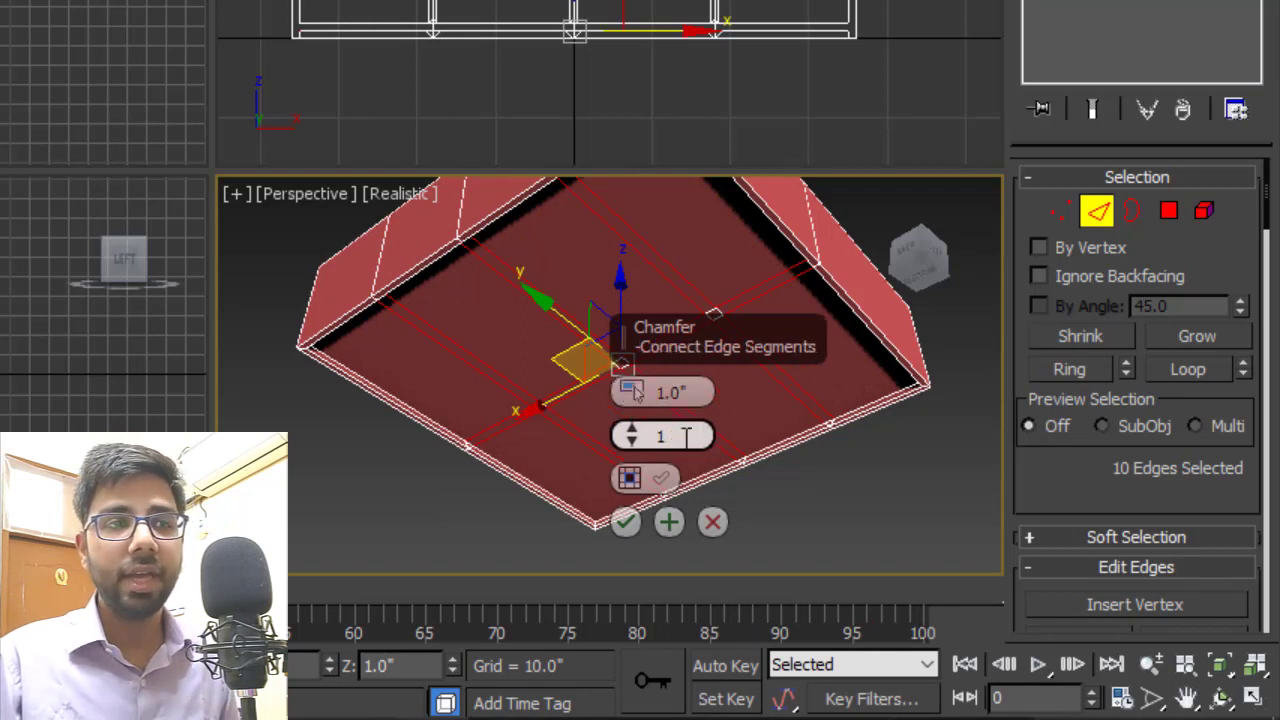
{"action": "left_click", "coordinate": [625, 521]}
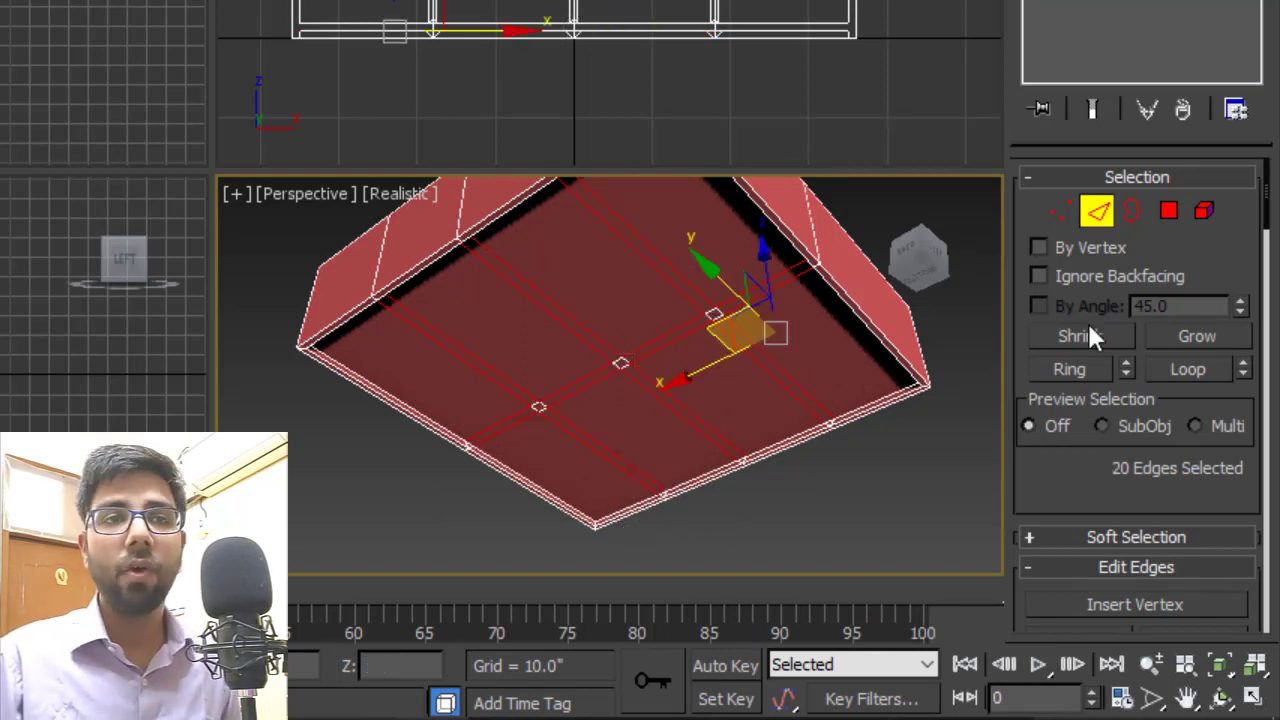
- Select the 13 narrow strip polygons, including their crossings, that form the chamfered grid on the recessed underside
{"action": "left_click", "coordinate": [1170, 212]}
{"action": "left_click", "coordinate": [750, 289]}
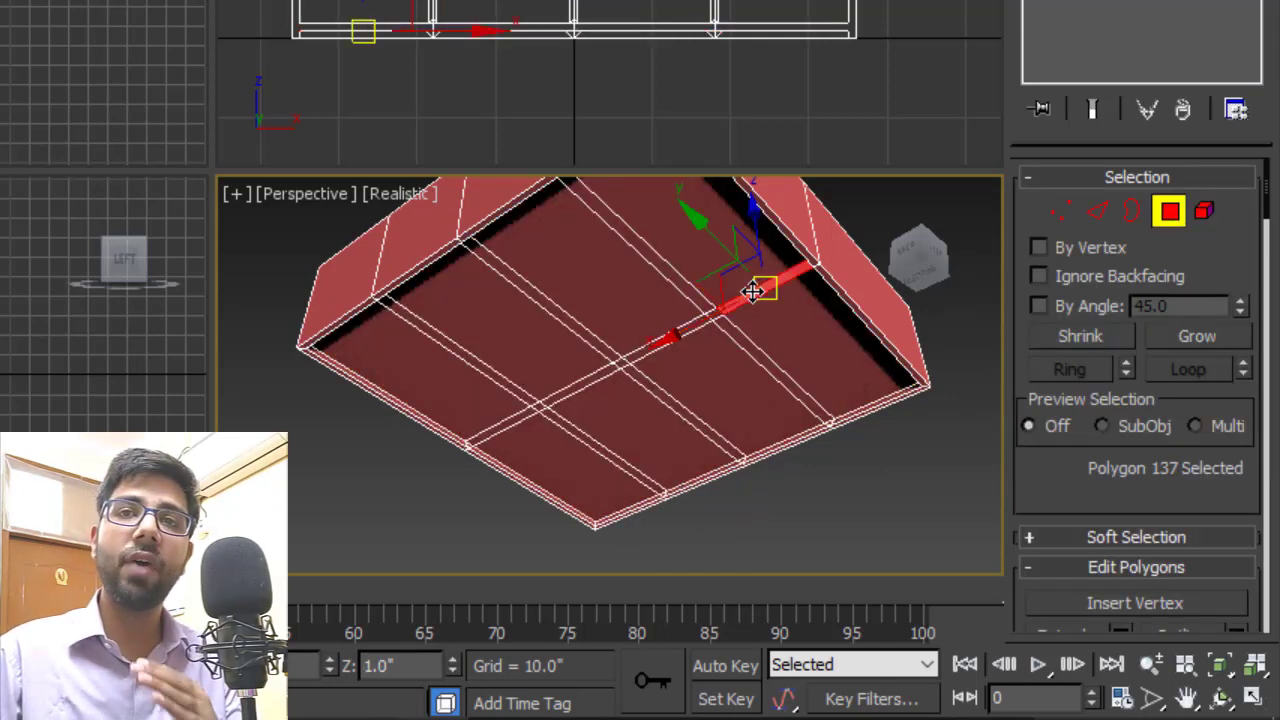
{"action": "scroll", "coordinate": [716, 332], "scroll_direction": "up", "scroll_amount": 5}
{"action": "left_click", "coordinate": [734, 316], "text": "ctrl"}
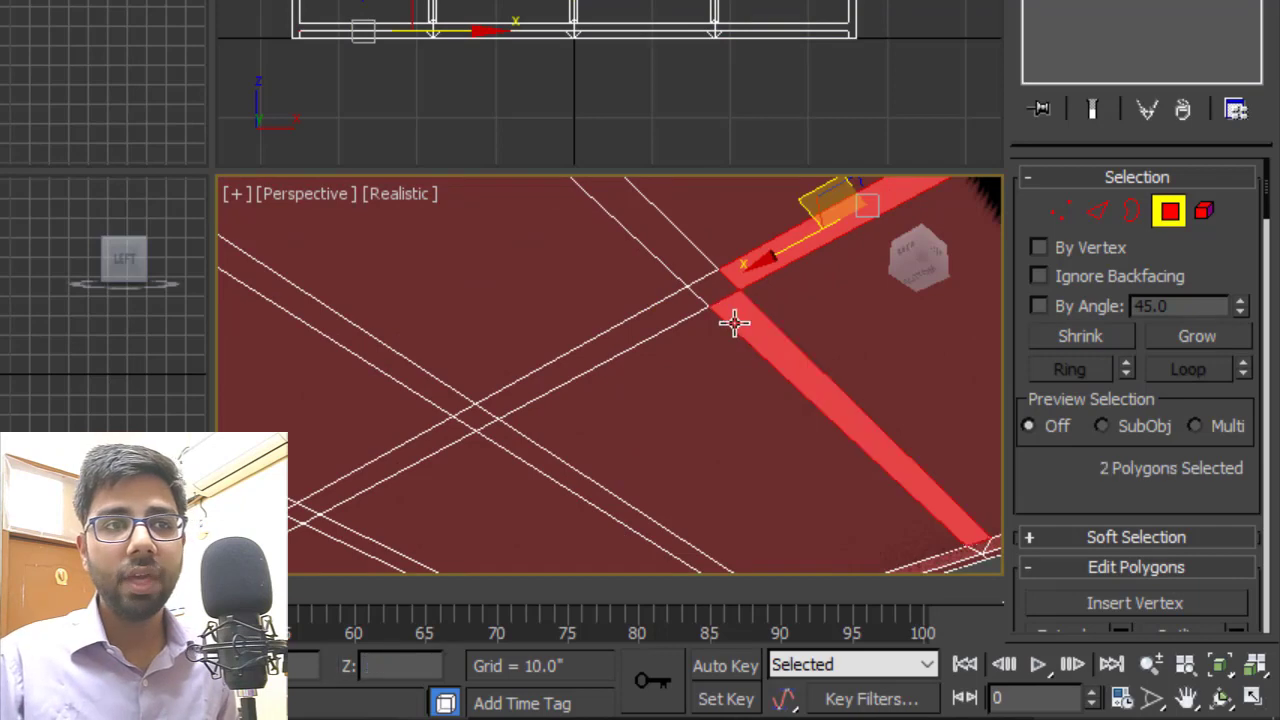
{"action": "left_click", "coordinate": [729, 286], "text": "ctrl"}
{"action": "left_click", "coordinate": [657, 243], "text": "ctrl"}
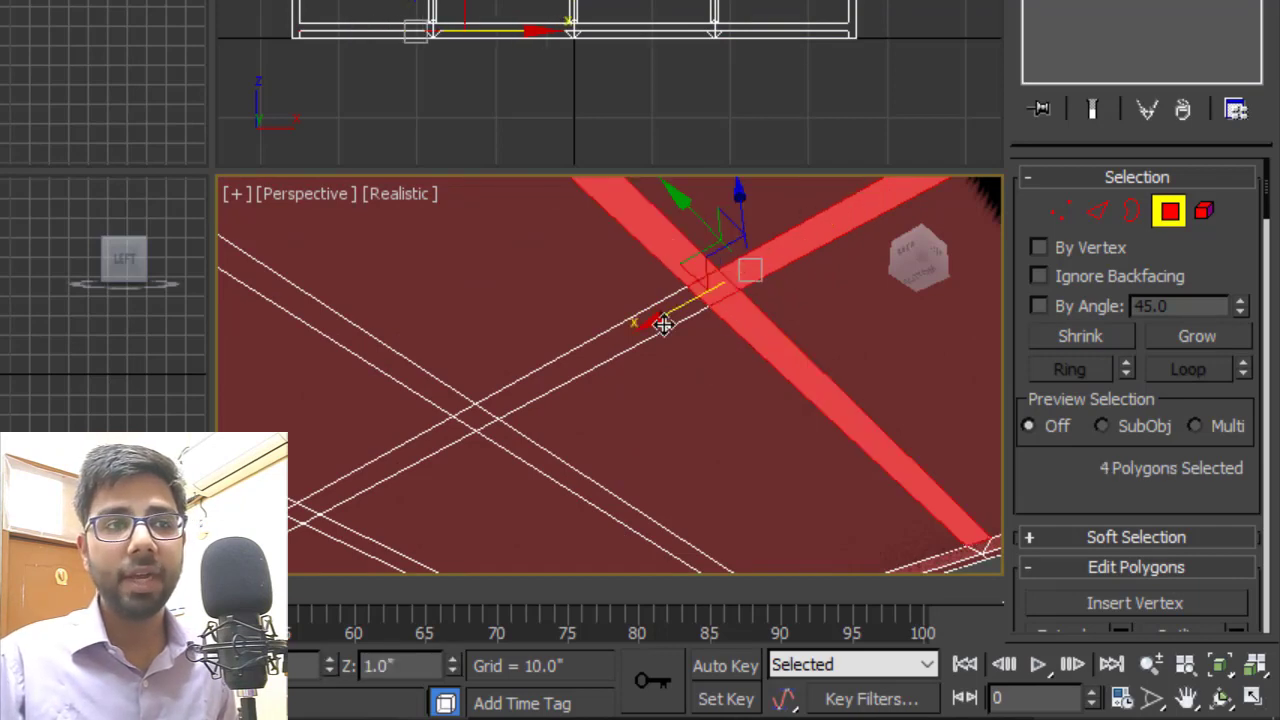
{"action": "left_click", "coordinate": [663, 323], "text": "ctrl"}
{"action": "scroll", "coordinate": [869, 295], "scroll_direction": "down", "scroll_amount": 3}
{"action": "scroll", "coordinate": [674, 429], "scroll_direction": "up", "scroll_amount": 3}
{"action": "left_click", "coordinate": [677, 394], "text": "ctrl"}
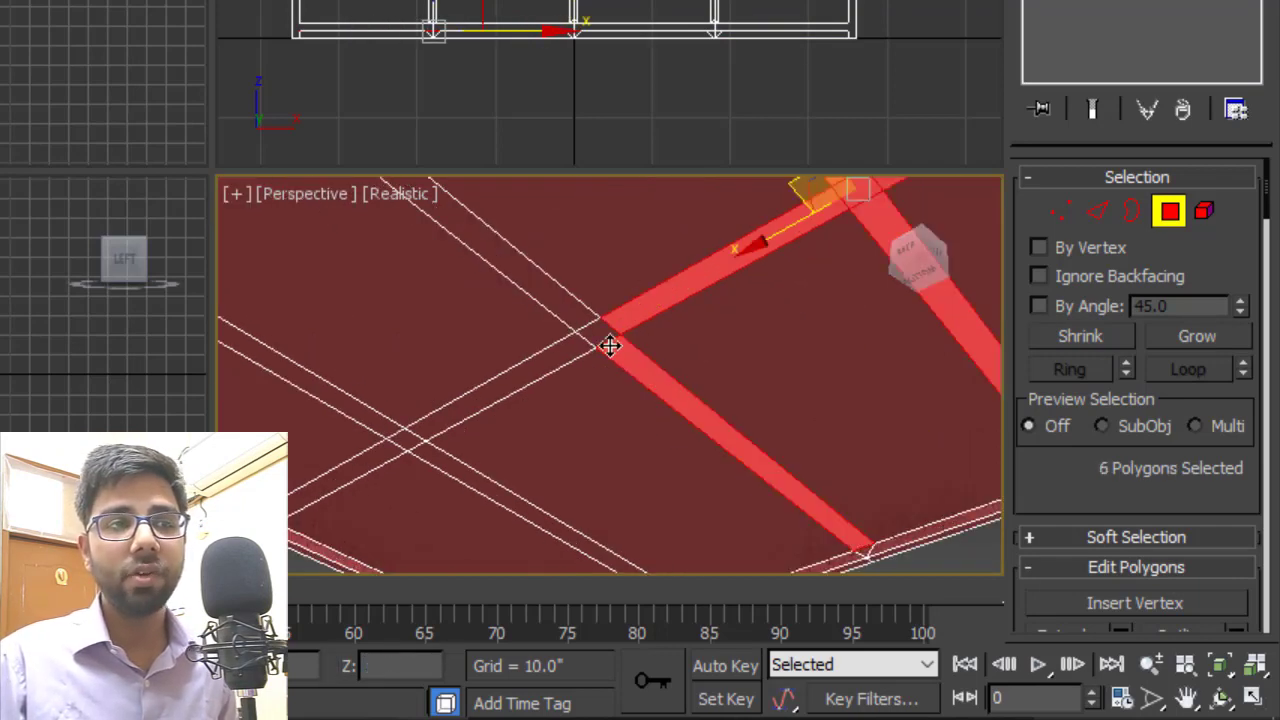
{"action": "left_click", "coordinate": [606, 341], "text": "ctrl"}
{"action": "left_click", "coordinate": [577, 311], "text": "ctrl"}
{"action": "left_click", "coordinate": [566, 357], "text": "ctrl"}
{"action": "scroll", "coordinate": [785, 318], "scroll_direction": "down", "scroll_amount": 3}
{"action": "scroll", "coordinate": [657, 389], "scroll_direction": "up", "scroll_amount": 4}
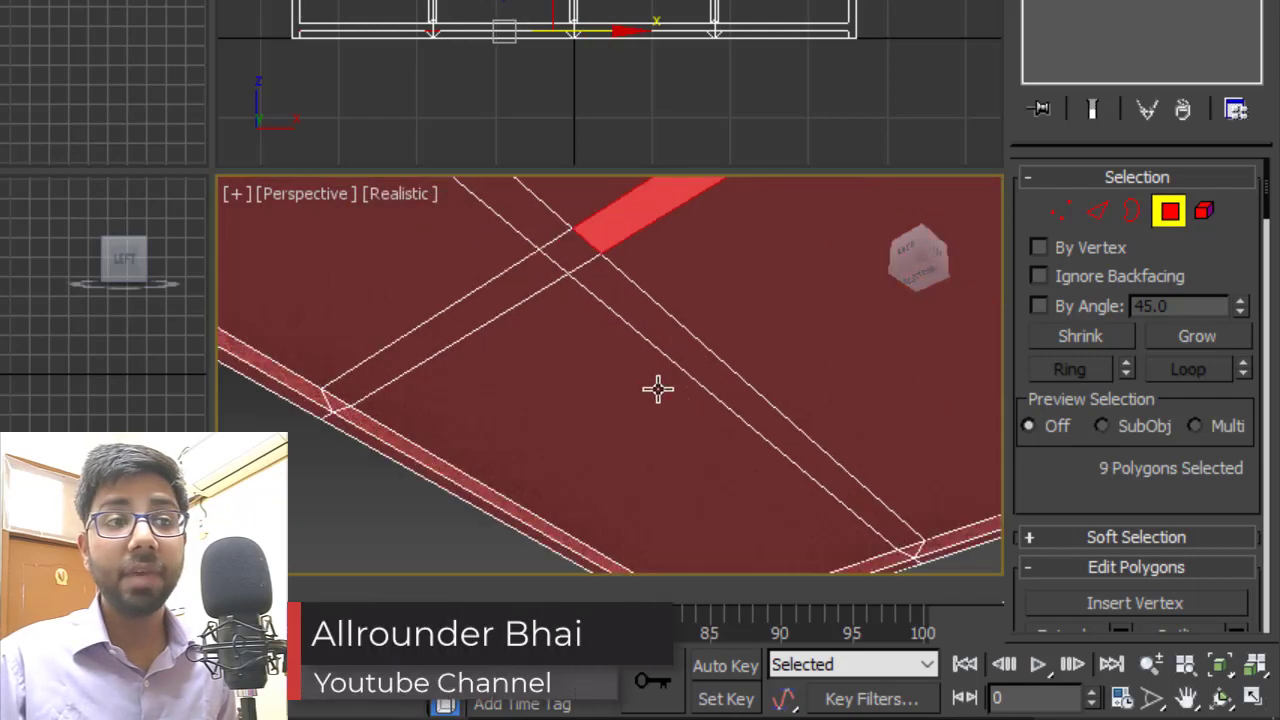
{"action": "left_click", "coordinate": [655, 335], "text": "ctrl"}
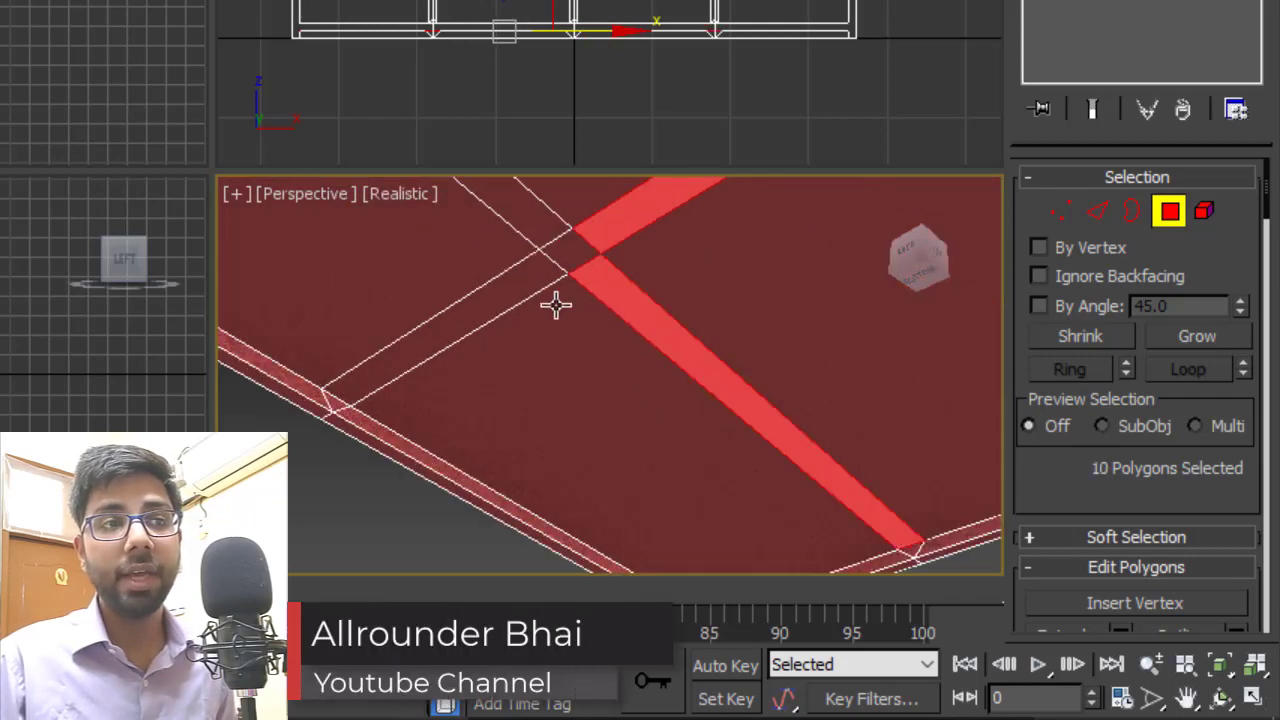
{"action": "left_click", "coordinate": [555, 235], "text": "ctrl"}
{"action": "left_click", "coordinate": [535, 214], "text": "ctrl"}
{"action": "scroll", "coordinate": [650, 330], "scroll_direction": "down", "scroll_amount": 5}
{"action": "scroll", "coordinate": [697, 347], "scroll_direction": "up", "scroll_amount": 3}
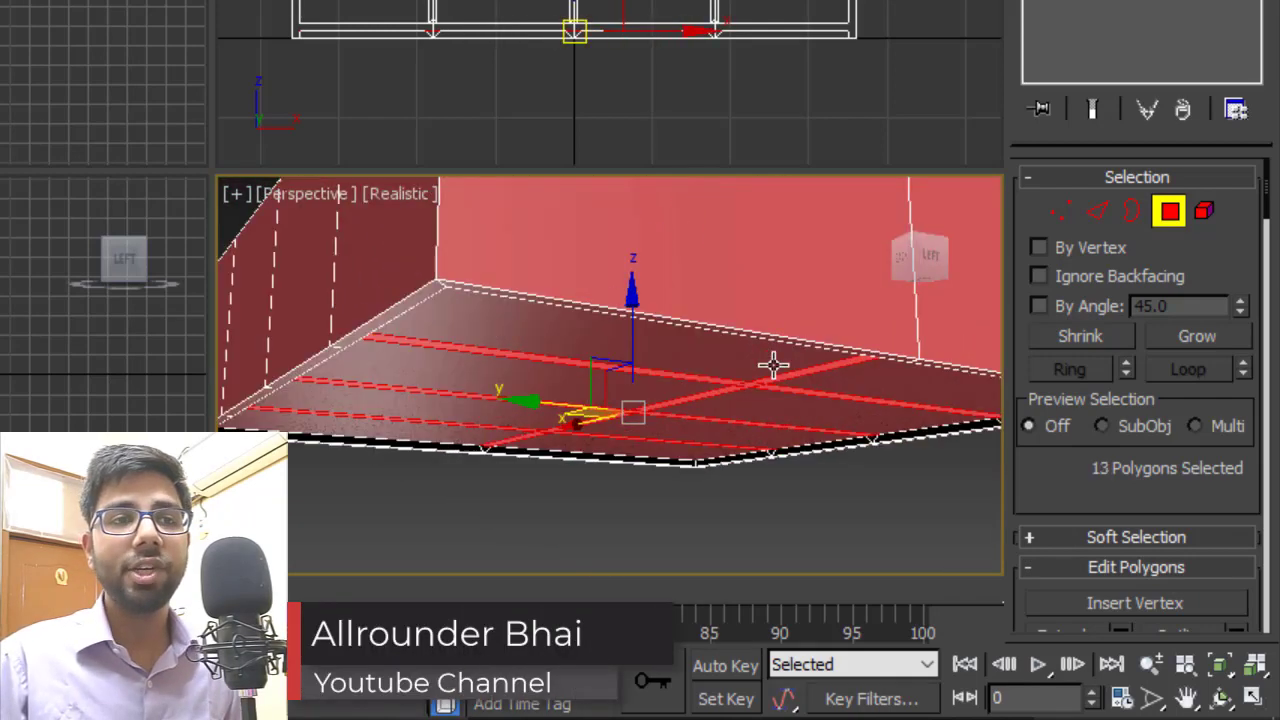
{"action": "middle_click_drag", "start_coordinate": [773, 366], "coordinate": [809, 325], "text": "alt"}
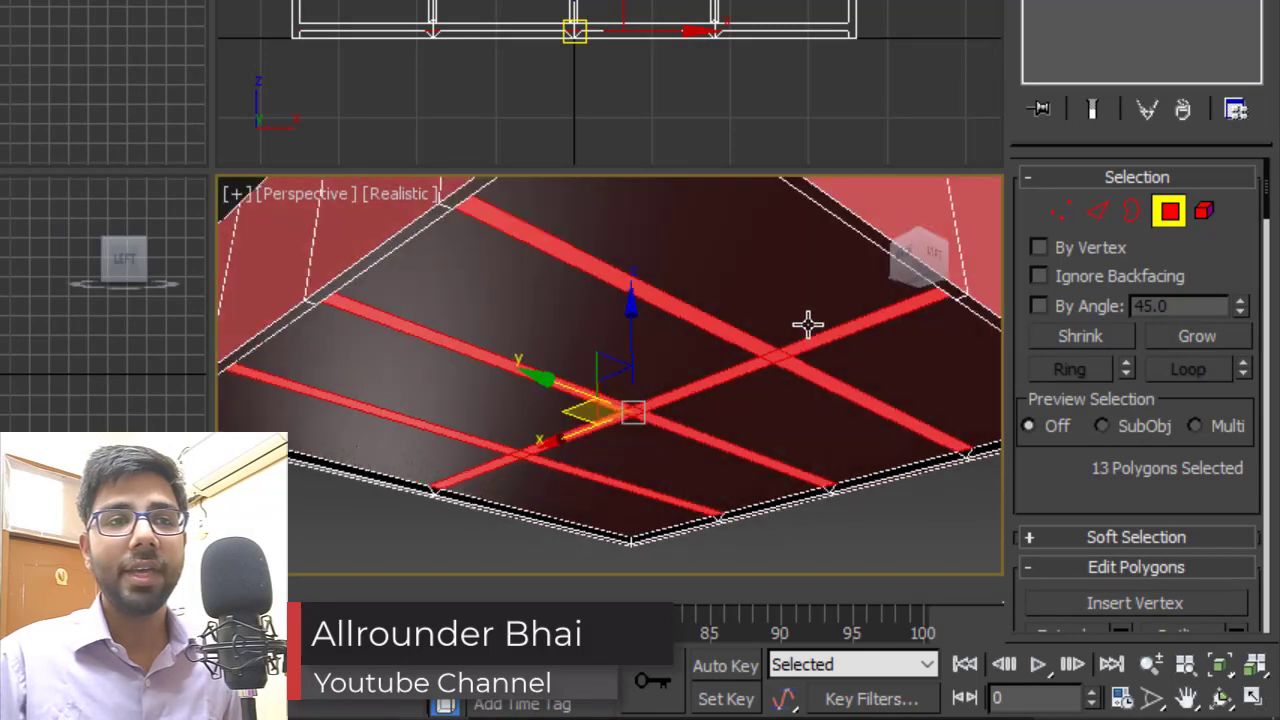
- Extrude the 13 selected strip polygons on the recessed underside by 1" and accept the result
{"action": "right_click", "coordinate": [744, 307]}
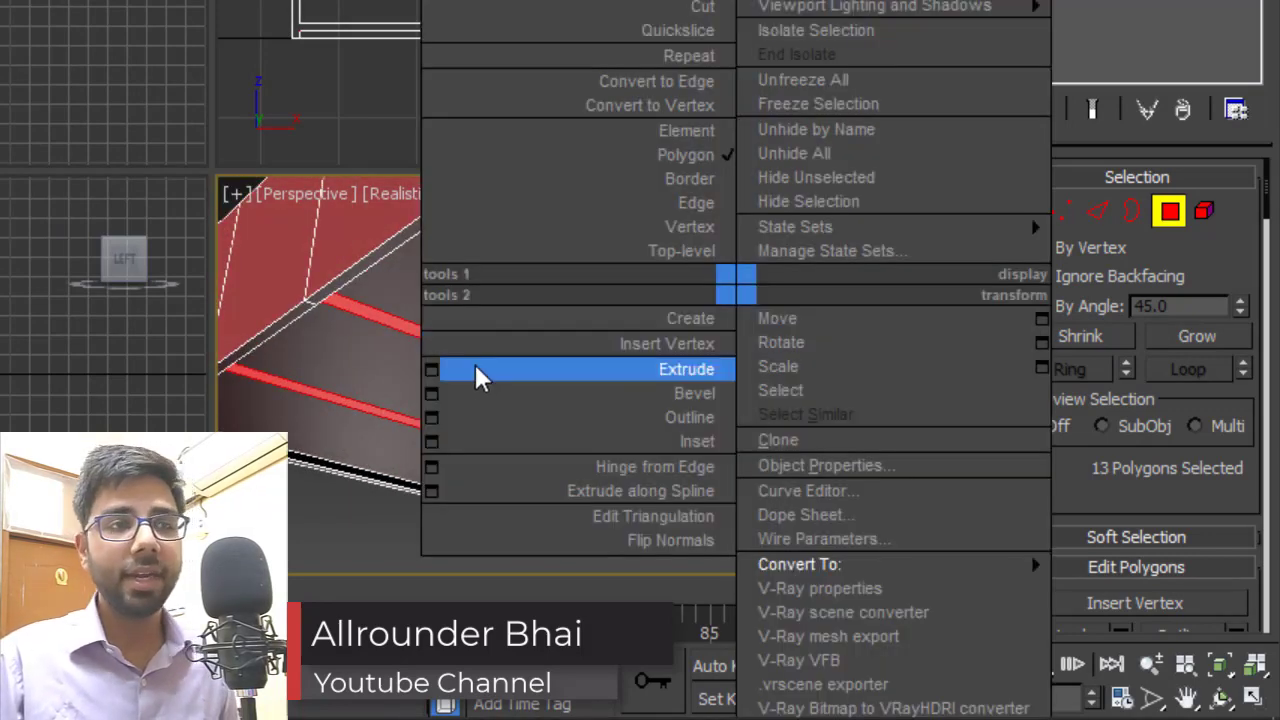
{"action": "left_click", "coordinate": [436, 359]}
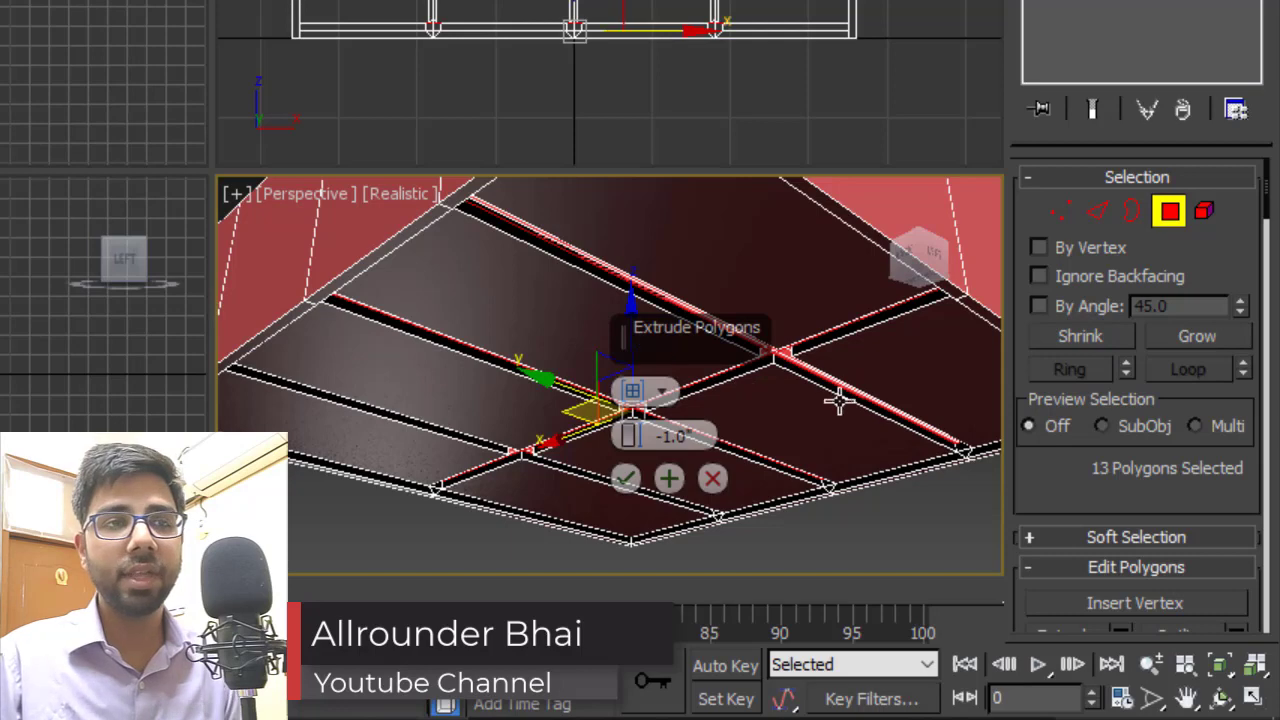
{"action": "left_click", "coordinate": [672, 436]}
{"action": "type", "text": "1"}
{"action": "left_click", "coordinate": [626, 481]}
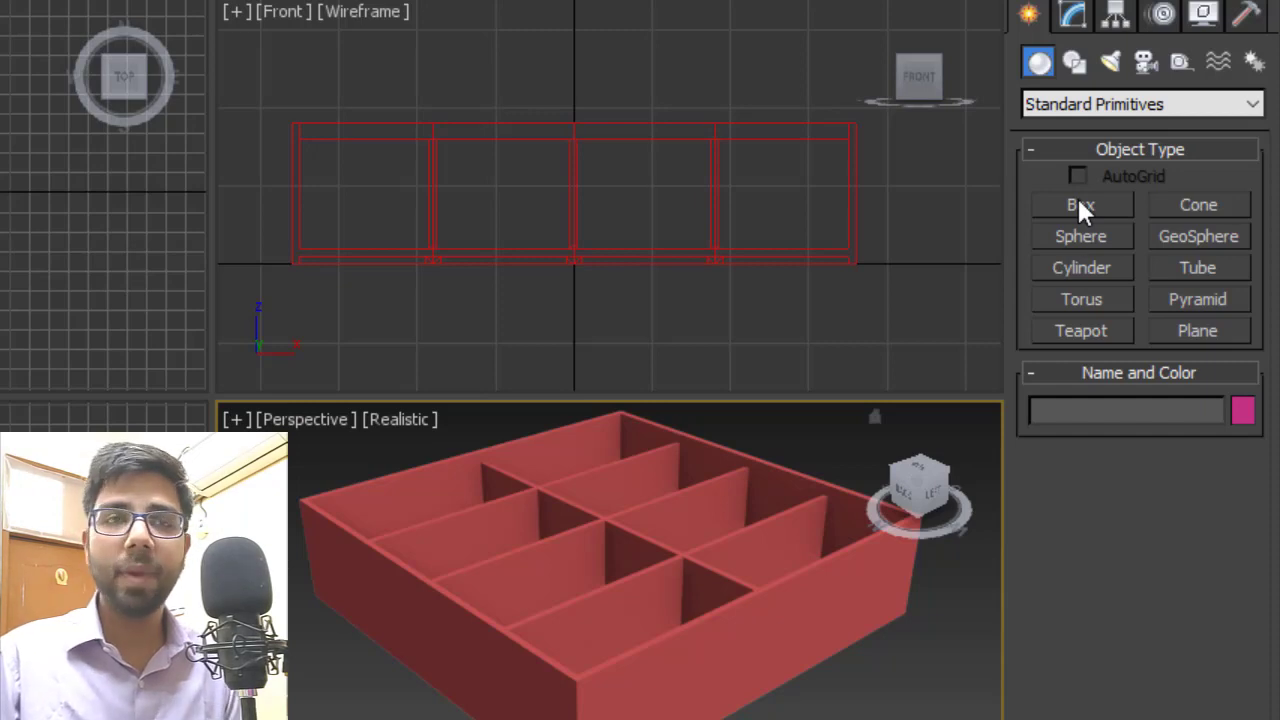
- Draw a box spanning the inner corners of the open box's rim, 70 × 70" and about 12.9" high
{"action": "left_click", "coordinate": [1095, 204]}
{"action": "mouse_move", "coordinate": [626, 494]}
{"action": "middle_mouse_down", "text": "alt"}
{"action": "mouse_move", "coordinate": [614, 563]}
{"action": "mouse_move", "coordinate": [617, 484]}
{"action": "mouse_move", "coordinate": [614, 497]}
{"action": "middle_mouse_up", "text": "alt"}
{"action": "left_click_drag", "start_coordinate": [609, 431], "coordinate": [578, 534]}
{"action": "left_click", "coordinate": [580, 471]}
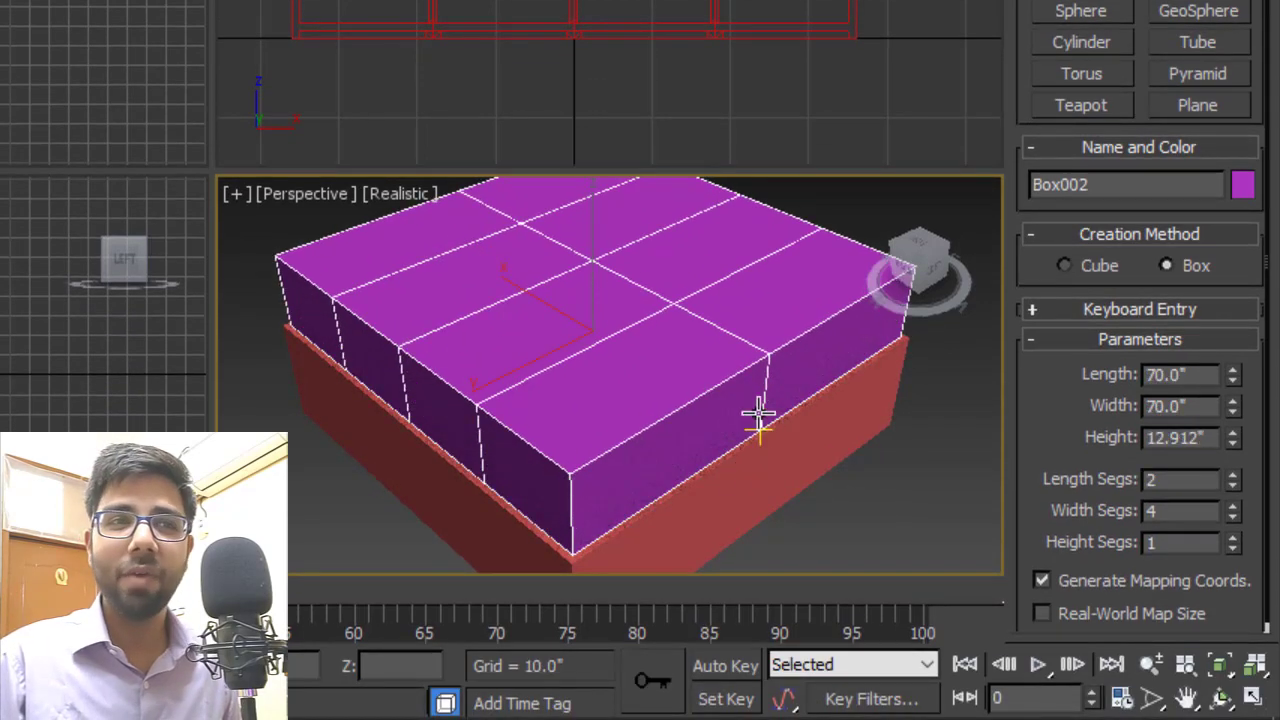
{"action": "middle_click_drag", "start_coordinate": [759, 415], "coordinate": [760, 408]}
{"action": "key", "text": "w"}
{"action": "middle_click_drag", "start_coordinate": [837, 404], "coordinate": [866, 372], "text": "alt"}
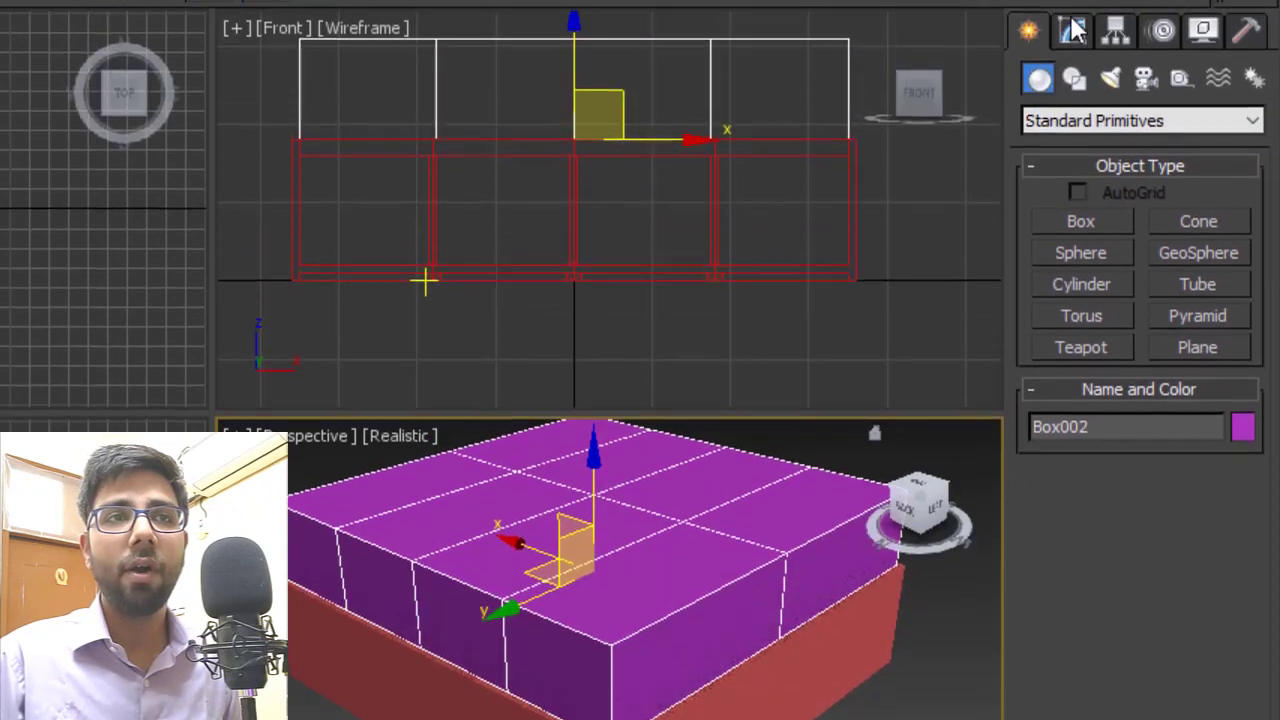
- Set the height of the new 70 × 70" box to 1"
{"action": "left_click", "coordinate": [1072, 33]}
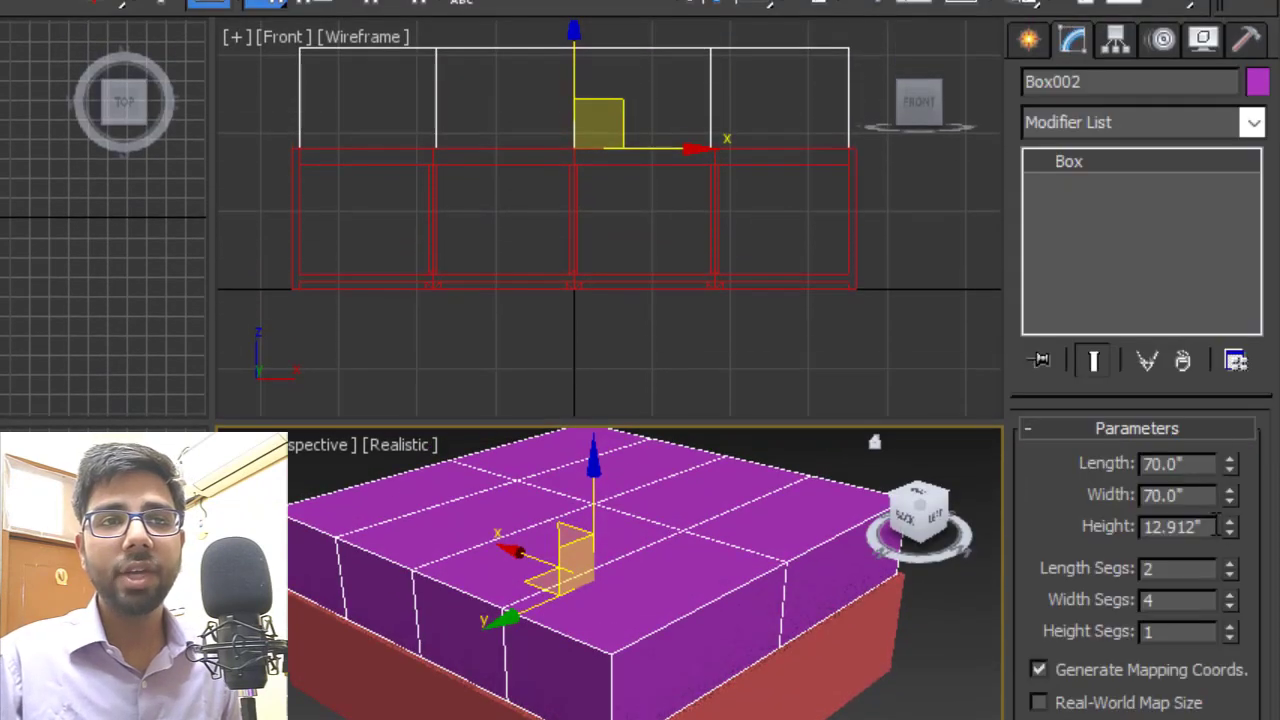
{"action": "left_click_drag", "start_coordinate": [1215, 527], "coordinate": [1055, 545]}
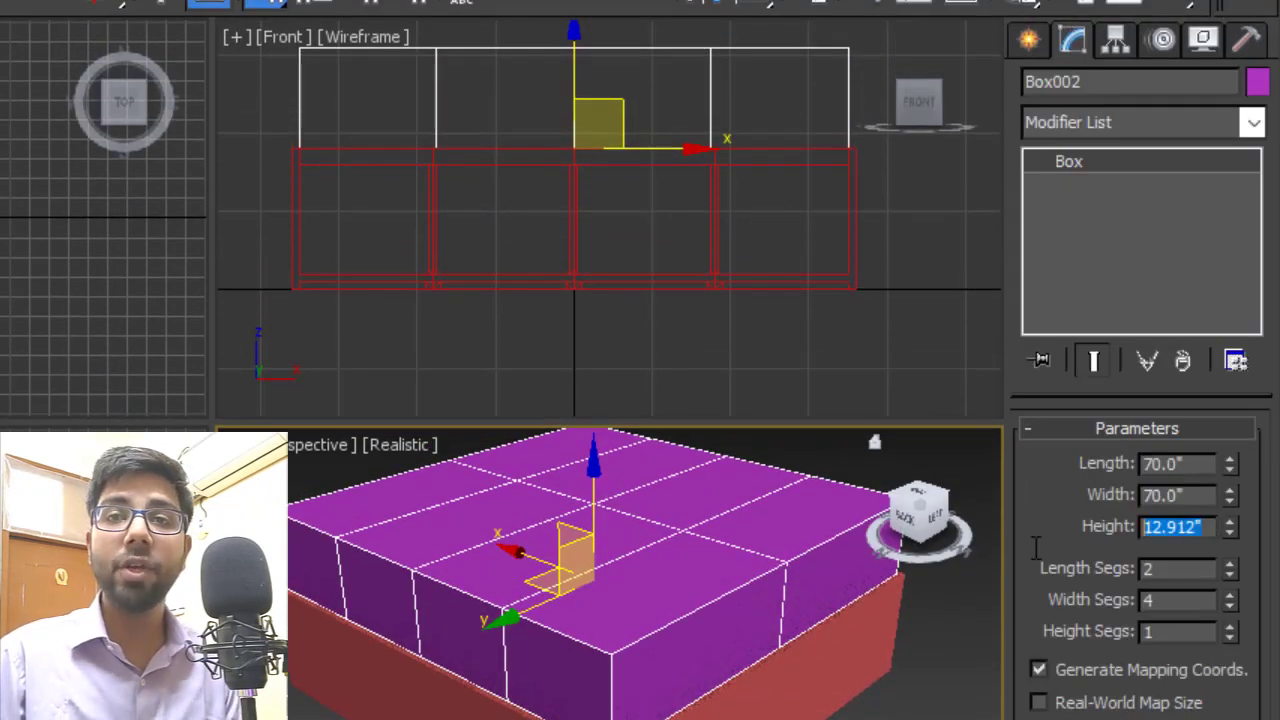
{"action": "type", "text": "1"}
{"action": "key", "text": "Return"}
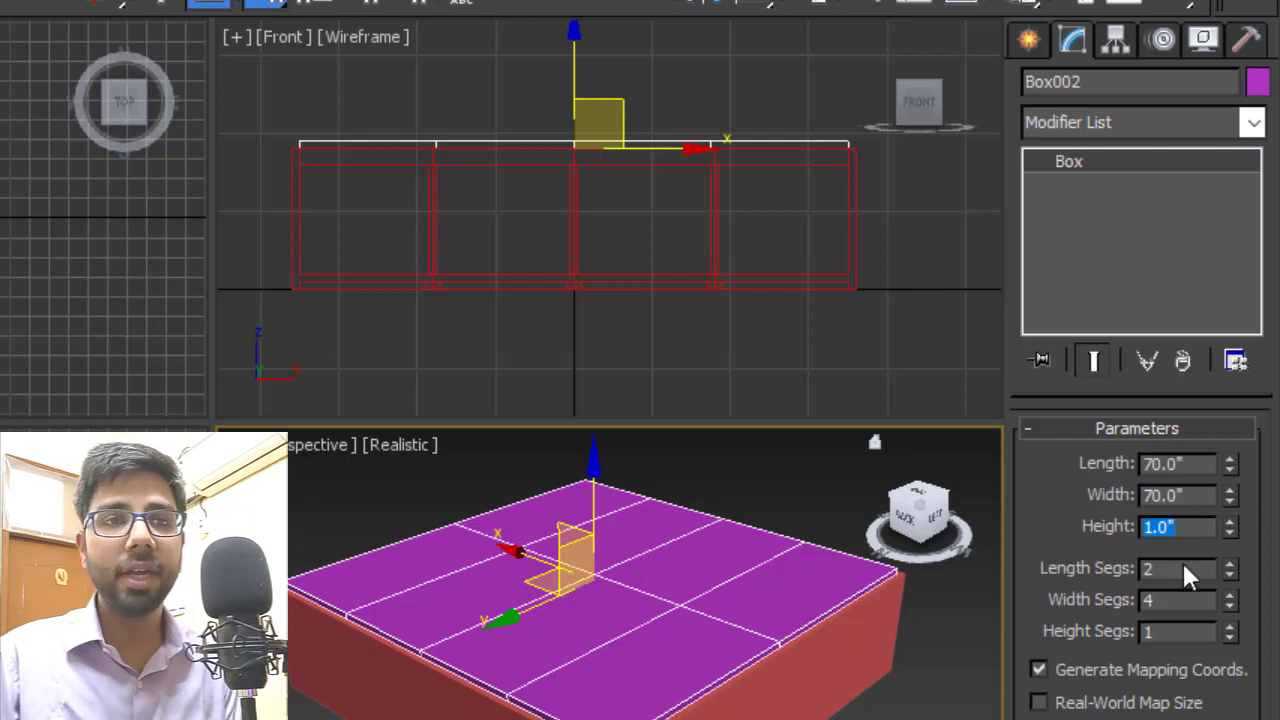
- Reduce the cover slab's length and width segments to 1 each
{"action": "left_click_drag", "start_coordinate": [1184, 568], "coordinate": [1061, 575]}
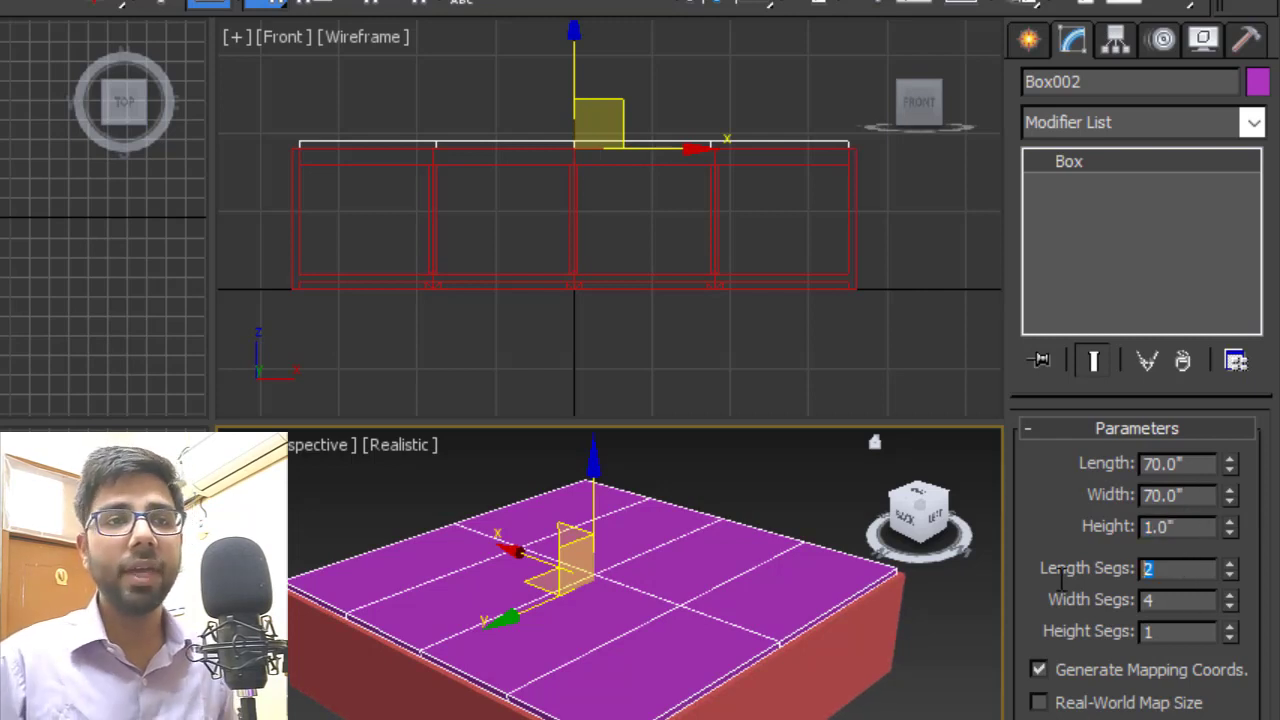
{"action": "type", "text": "1"}
{"action": "key", "text": "Tab"}
{"action": "type", "text": "1"}
{"action": "key", "text": "Tab"}
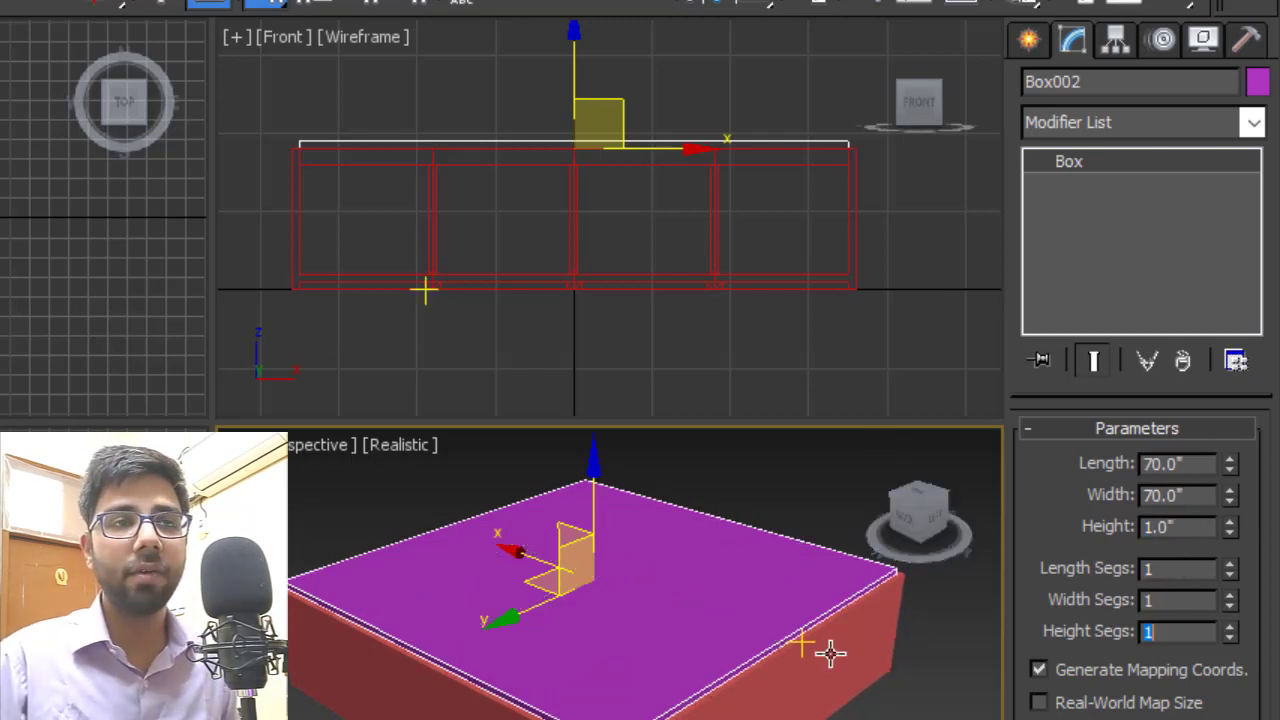
{"action": "middle_click_drag", "start_coordinate": [831, 651], "coordinate": [695, 585], "text": "alt"}
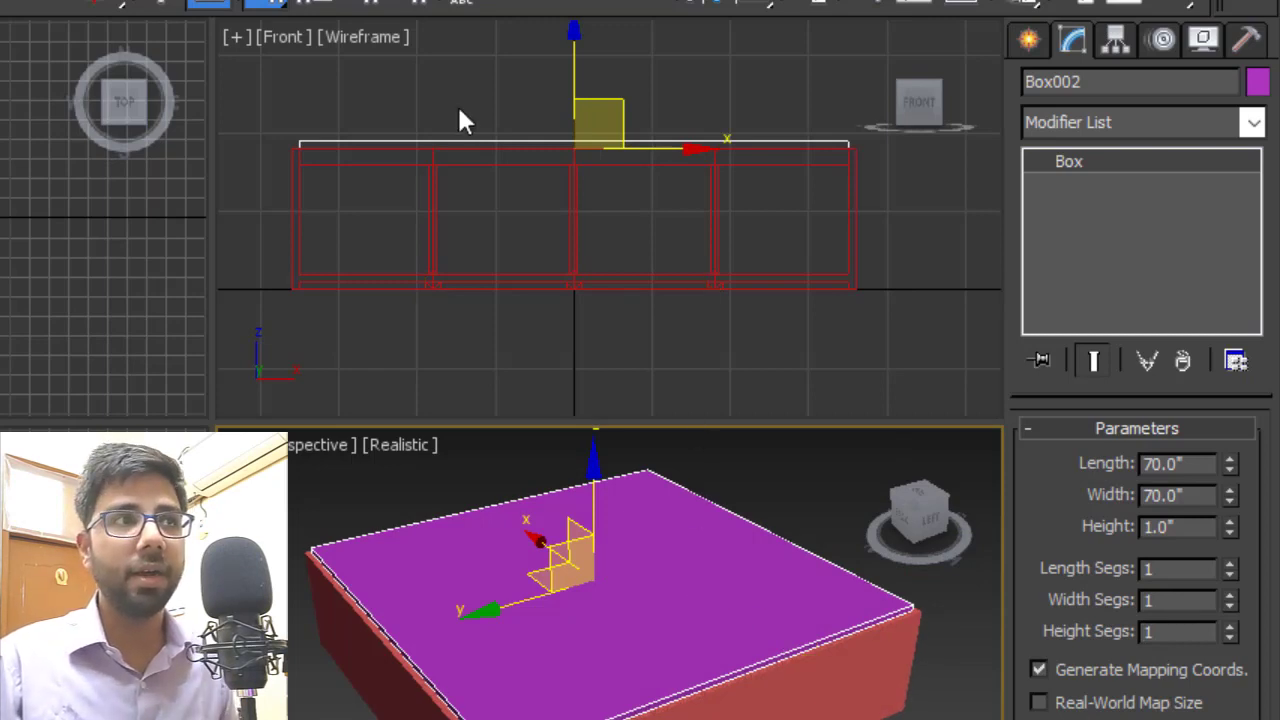
- Lower the cover slab to Z 16" so it sits inside the rim, and deselect it
{"action": "middle_click_drag", "start_coordinate": [459, 120], "coordinate": [493, 219]}
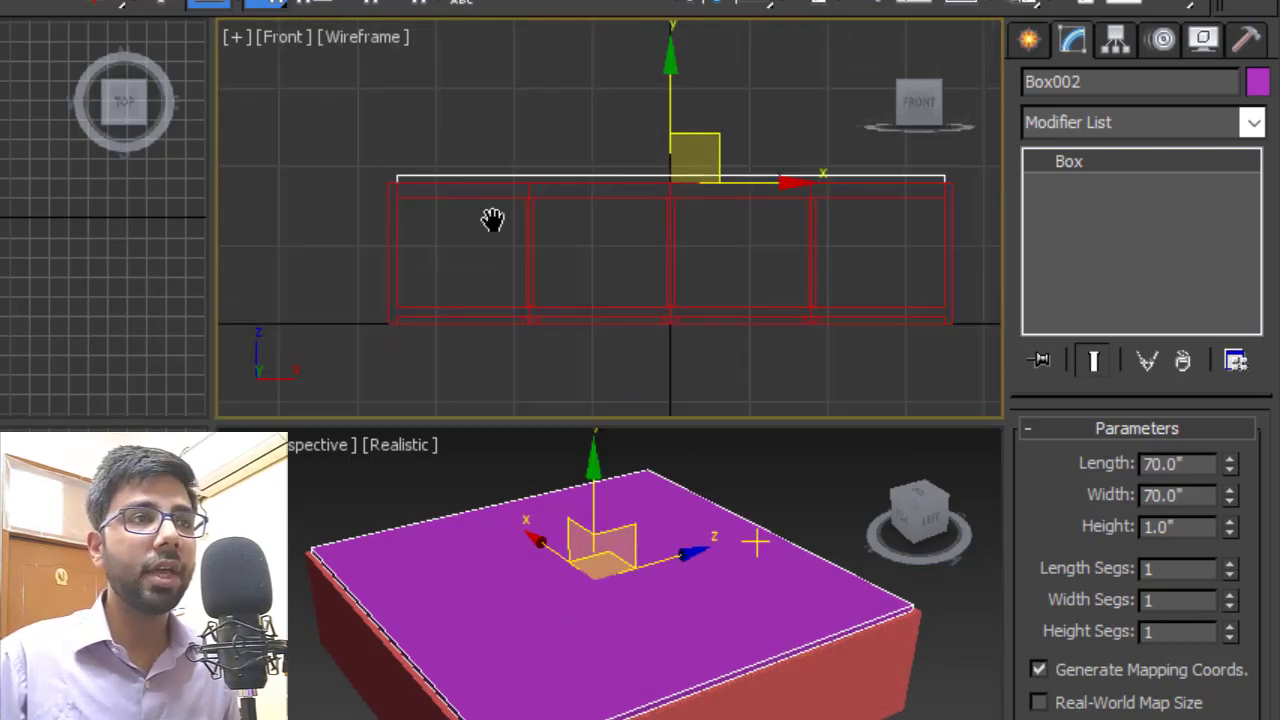
{"action": "scroll", "coordinate": [493, 219], "scroll_direction": "up", "scroll_amount": 5}
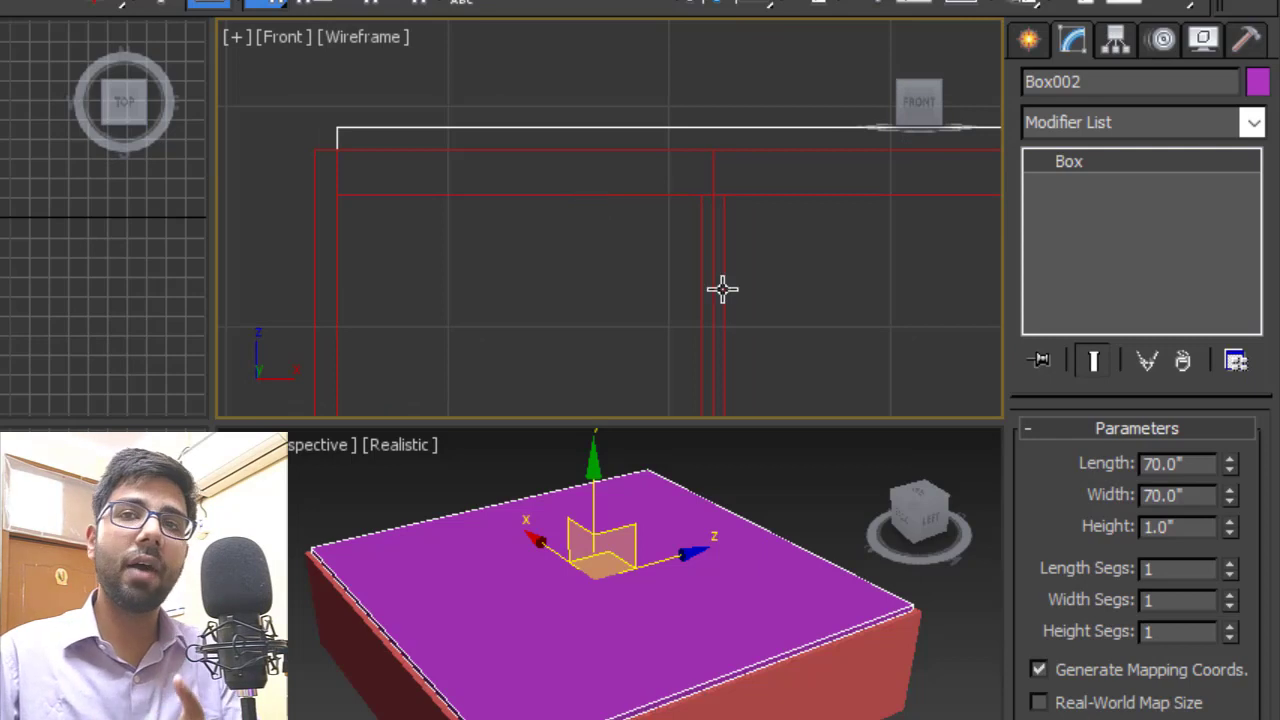
{"action": "middle_click_drag", "start_coordinate": [810, 255], "coordinate": [615, 188]}
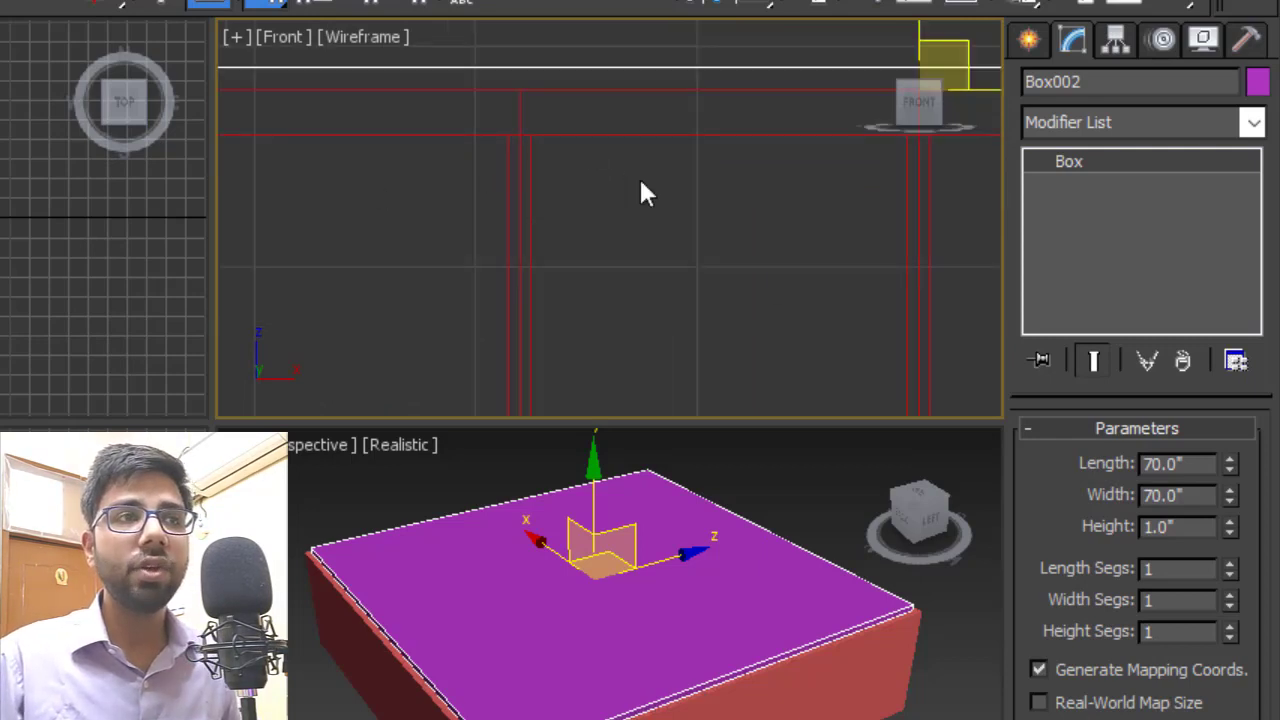
{"action": "scroll", "coordinate": [579, 187], "scroll_direction": "down", "scroll_amount": 4}
{"action": "middle_click_drag", "start_coordinate": [697, 187], "coordinate": [637, 224]}
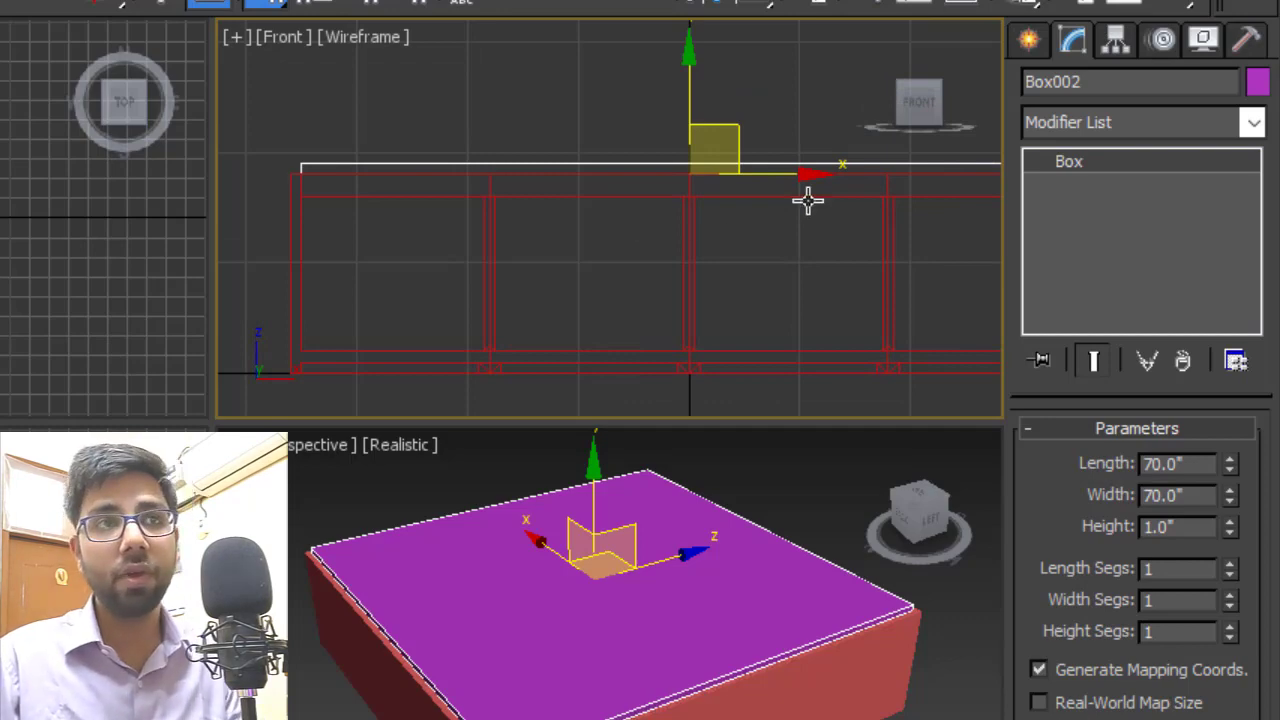
{"action": "scroll", "coordinate": [714, 216], "scroll_direction": "up", "scroll_amount": 4}
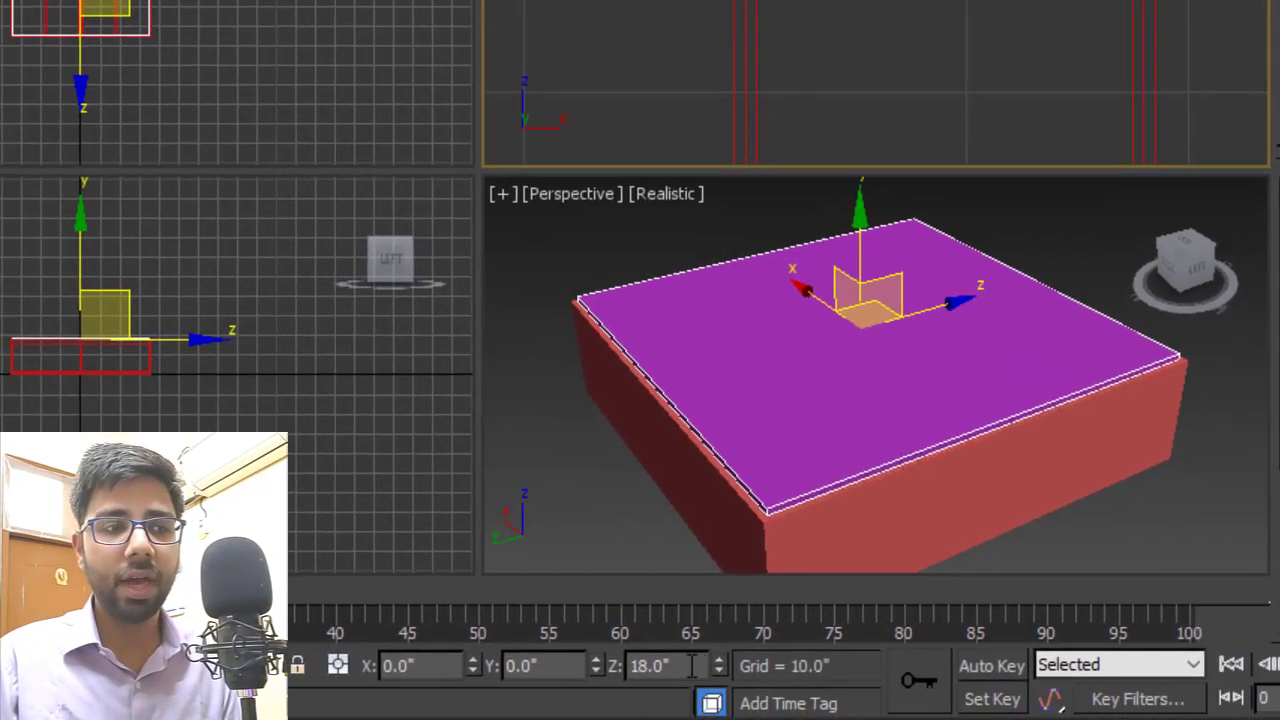
{"action": "double_click", "coordinate": [692, 665]}
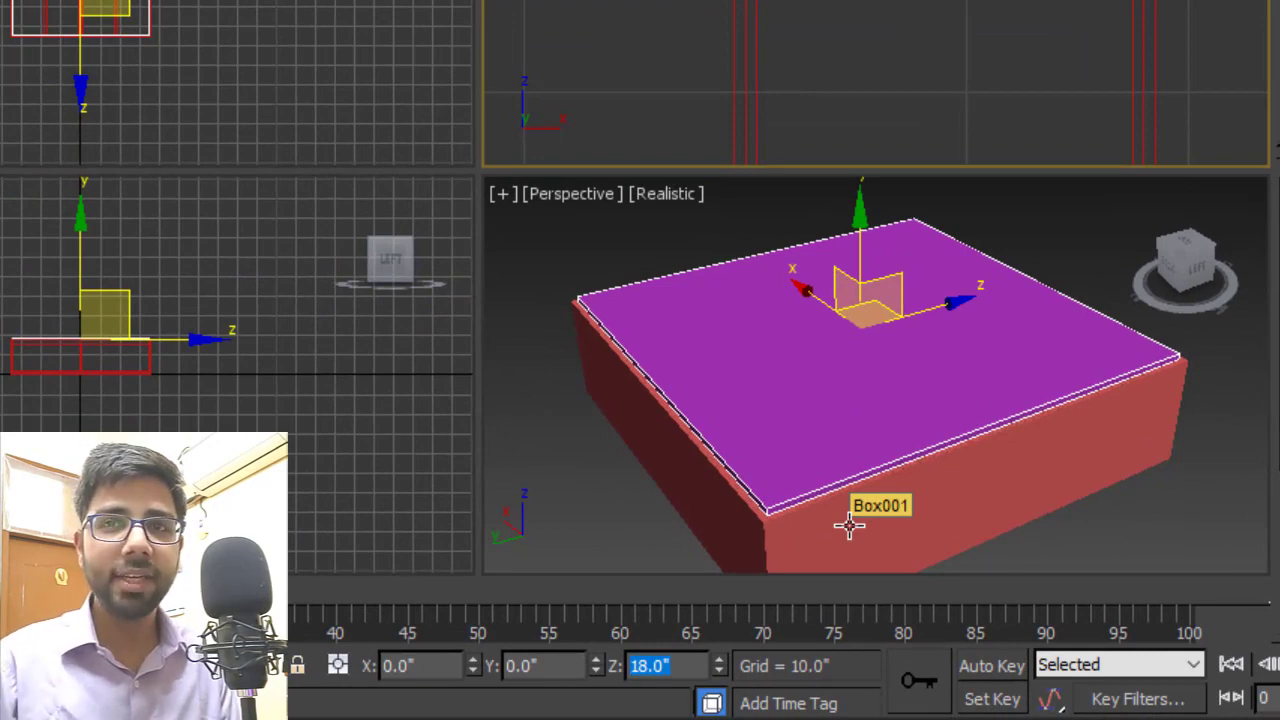
{"action": "key", "text": "BackSpace"}
{"action": "type", "text": "16"}
{"action": "key", "text": "Return"}
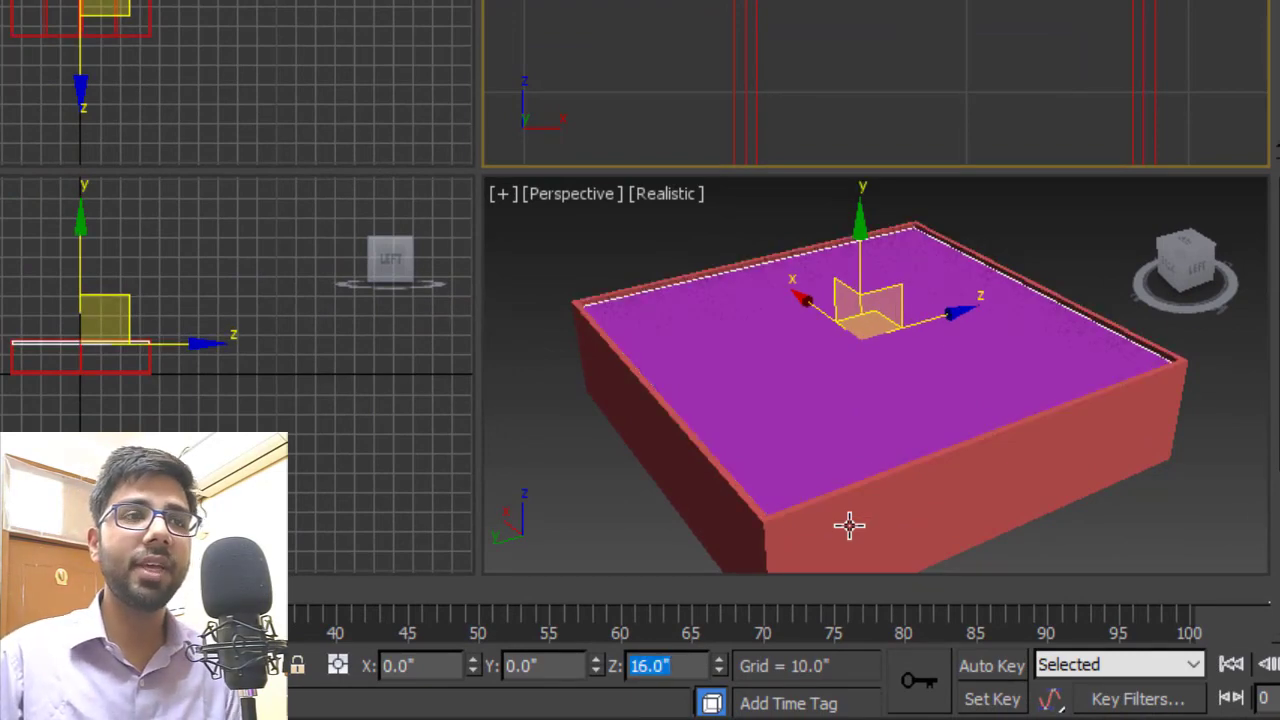
{"action": "middle_click_drag", "start_coordinate": [860, 460], "coordinate": [1005, 390], "text": "alt"}
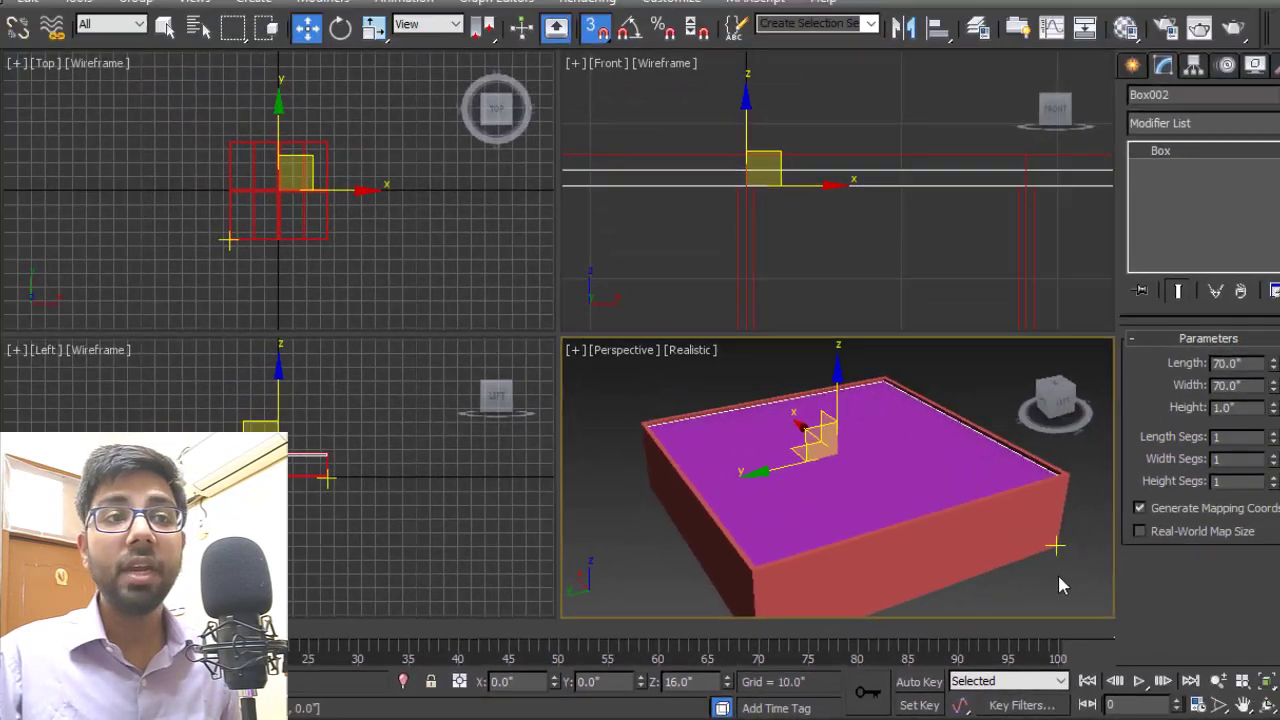
{"action": "left_click", "coordinate": [1059, 580]}
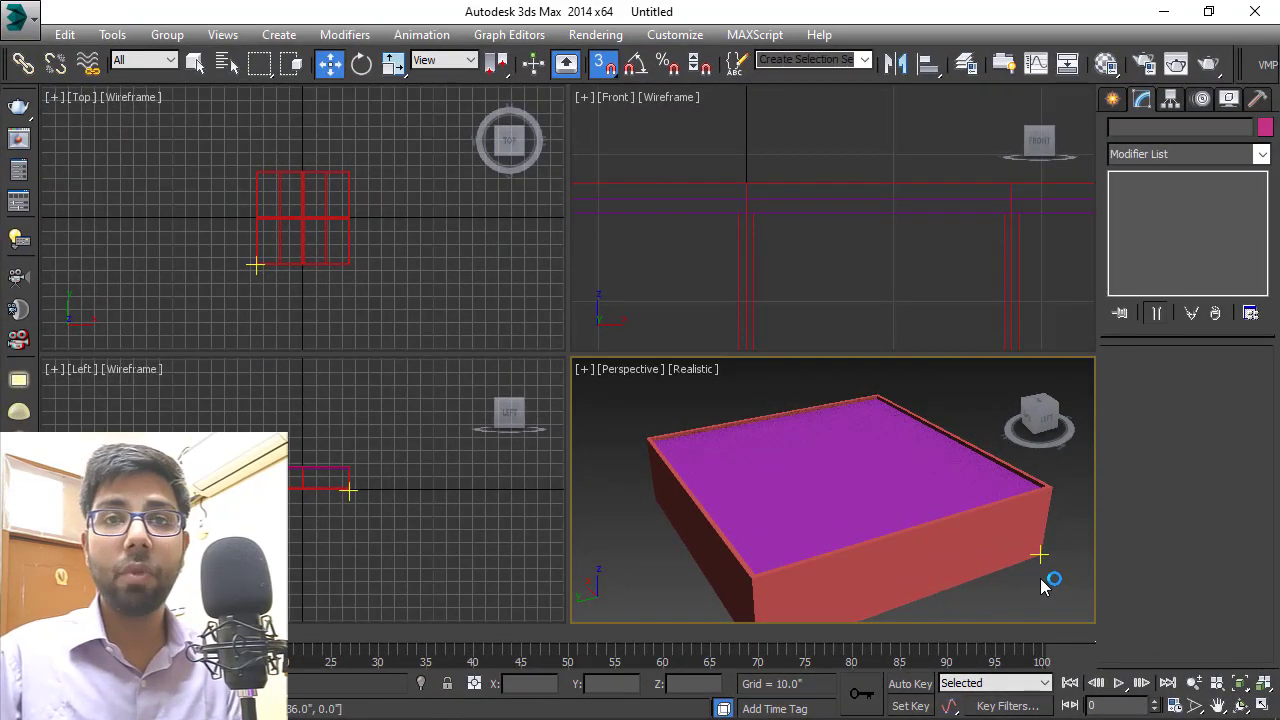
- Draw a new box behind the rear edge of the bed base, about 46" long, 75" wide and 22" high
{"action": "middle_click_drag", "start_coordinate": [895, 442], "coordinate": [874, 466], "text": "alt"}
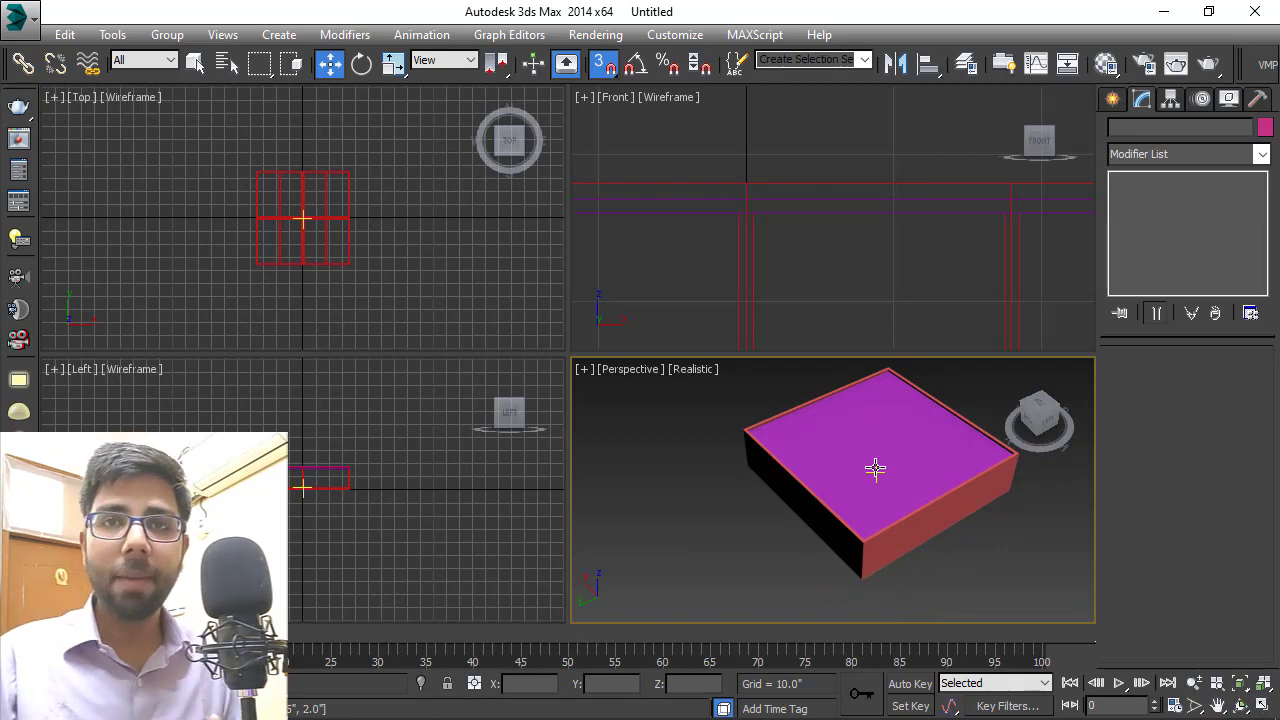
{"action": "left_click", "coordinate": [1114, 97]}
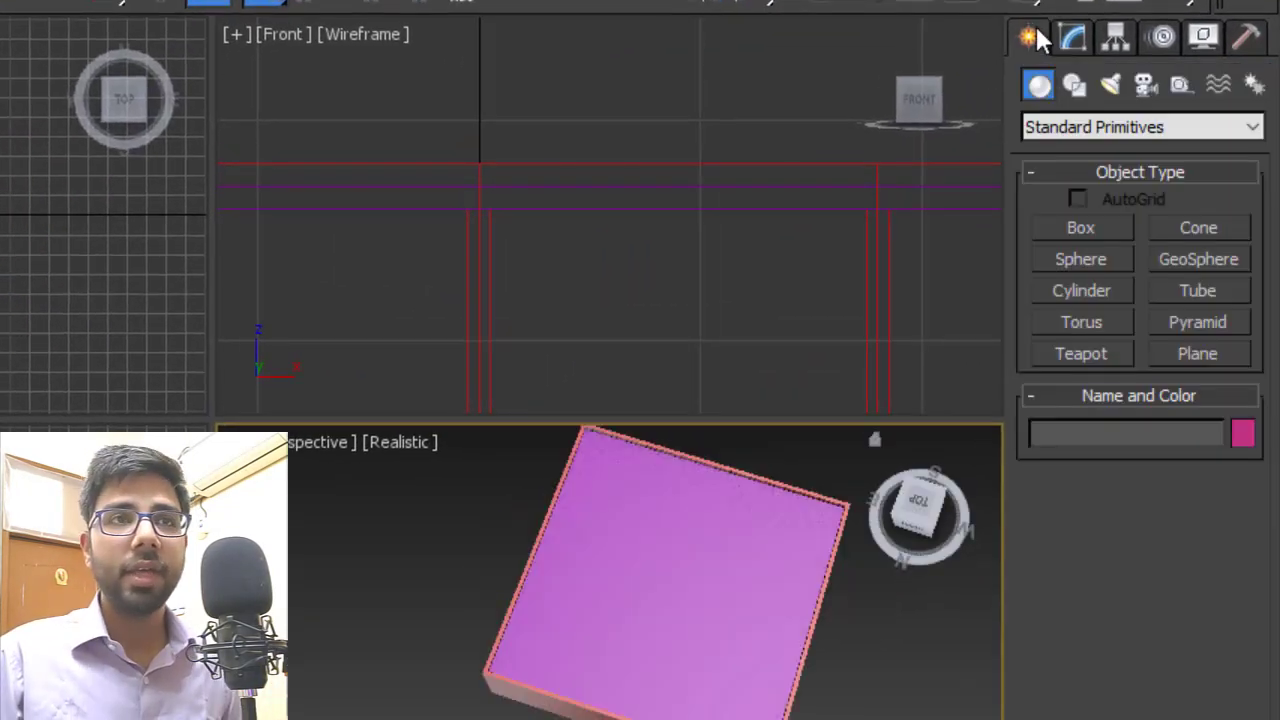
{"action": "left_click", "coordinate": [1078, 235]}
{"action": "middle_click_drag", "start_coordinate": [583, 523], "coordinate": [406, 463], "text": "alt"}
{"action": "middle_click_drag", "start_coordinate": [657, 611], "coordinate": [730, 612], "text": "alt"}
{"action": "left_click_drag", "start_coordinate": [342, 517], "coordinate": [433, 513]}
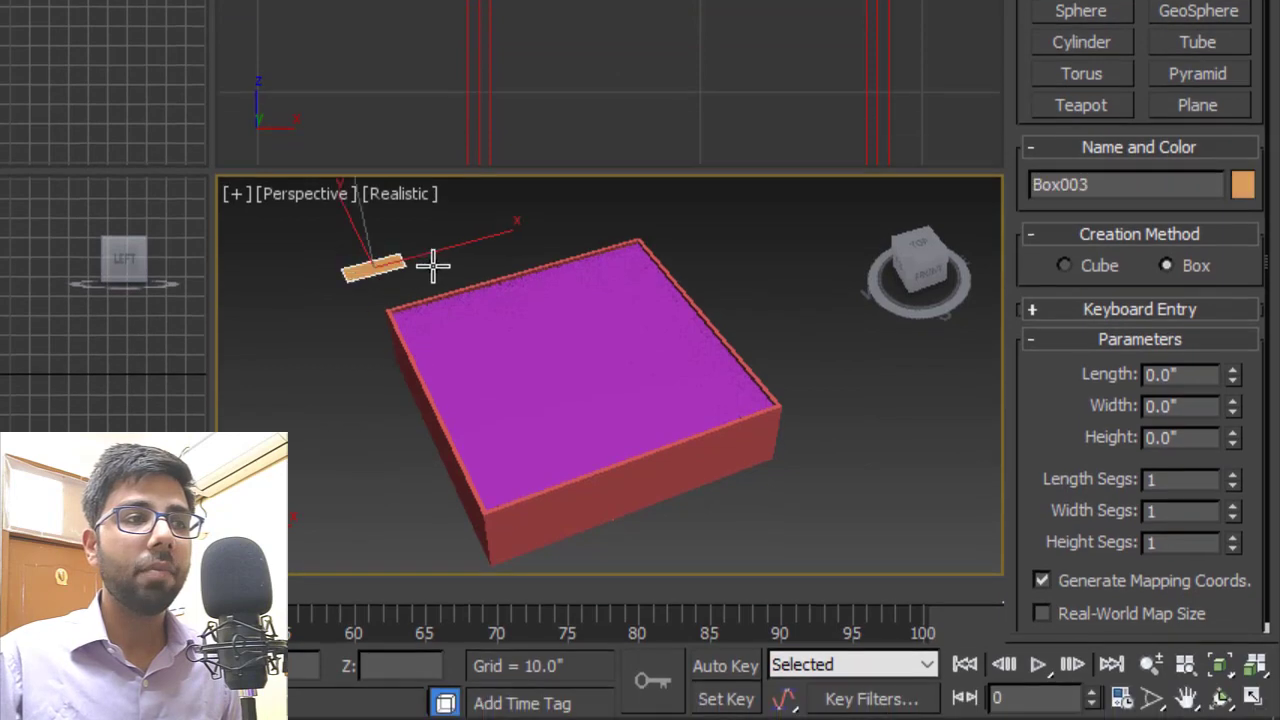
{"action": "left_click_drag", "start_coordinate": [433, 264], "coordinate": [657, 210]}
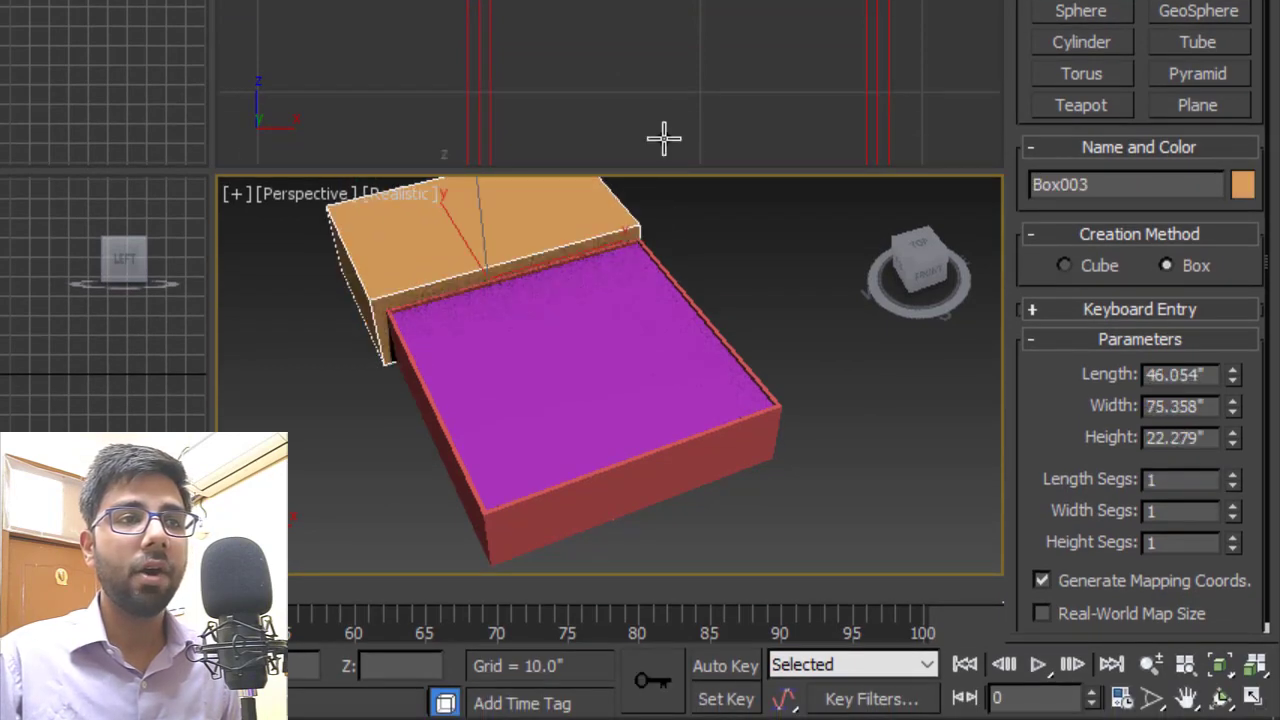
- Set the length of the box behind the bed base to 8"
{"action": "left_click_drag", "start_coordinate": [1207, 376], "coordinate": [1050, 395]}
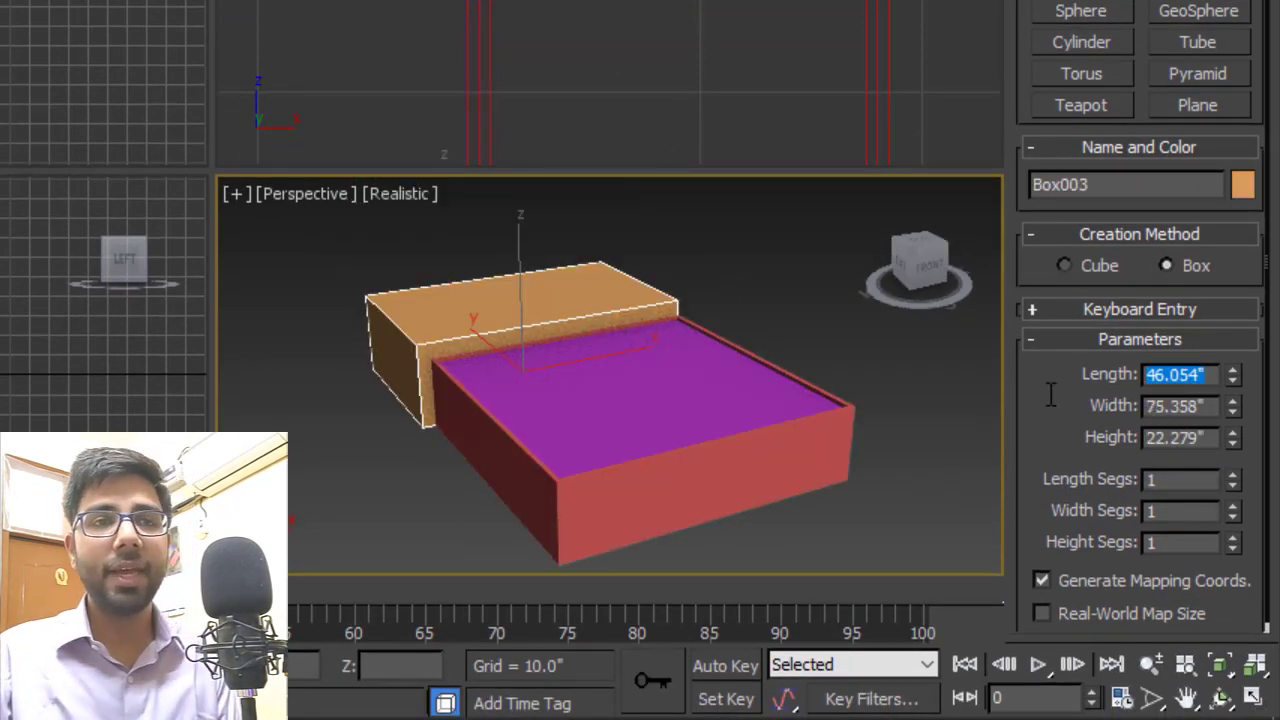
{"action": "type", "text": "8"}
{"action": "key", "text": "Return"}
{"action": "scroll", "coordinate": [444, 306], "scroll_direction": "up", "scroll_amount": 2}
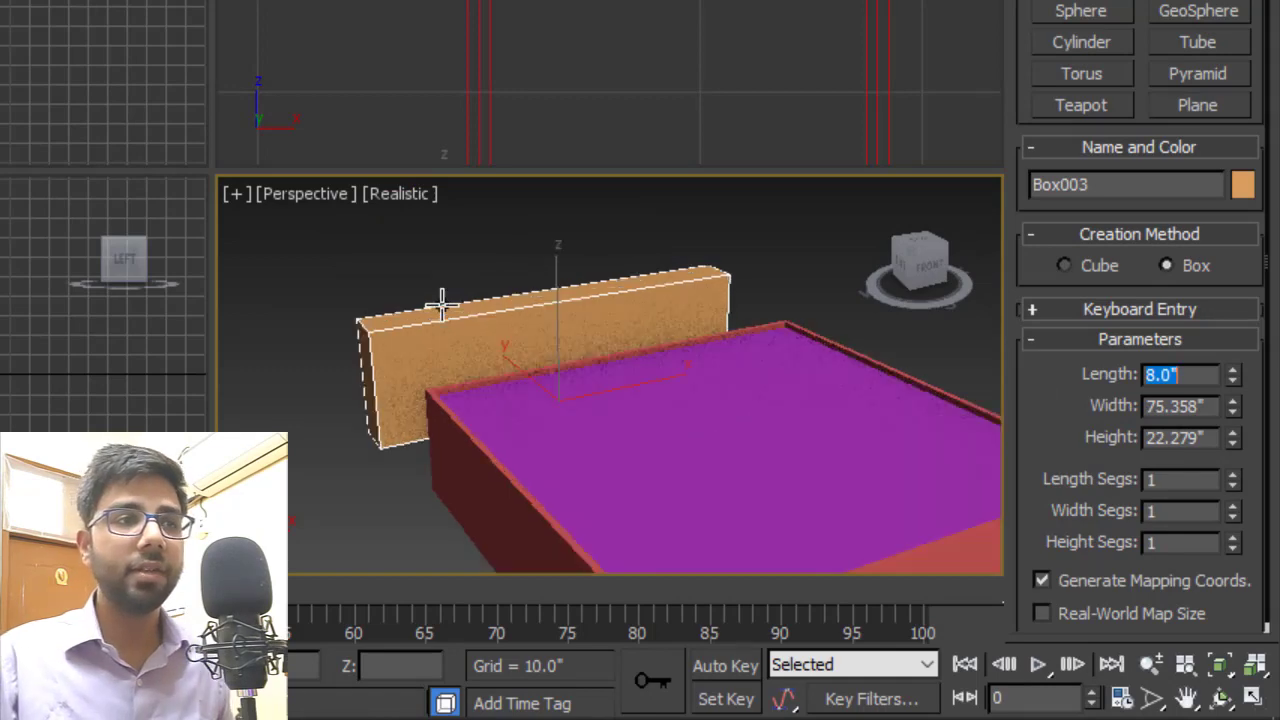
{"action": "middle_click_drag", "start_coordinate": [444, 306], "coordinate": [594, 374], "text": "alt"}
{"action": "scroll", "coordinate": [594, 374], "scroll_direction": "down", "scroll_amount": 2}
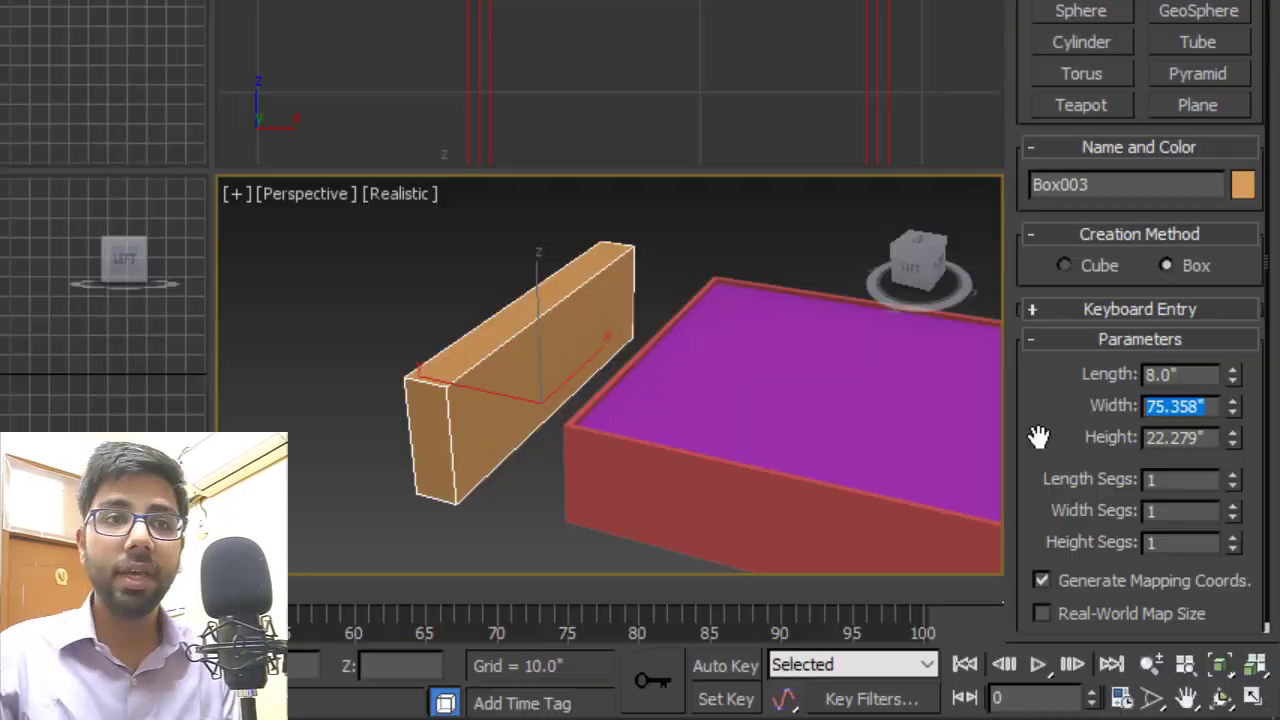
- Set the headboard box's width to 73" and its height to 3'
{"action": "middle_click_drag", "start_coordinate": [757, 437], "coordinate": [663, 419], "text": "alt"}
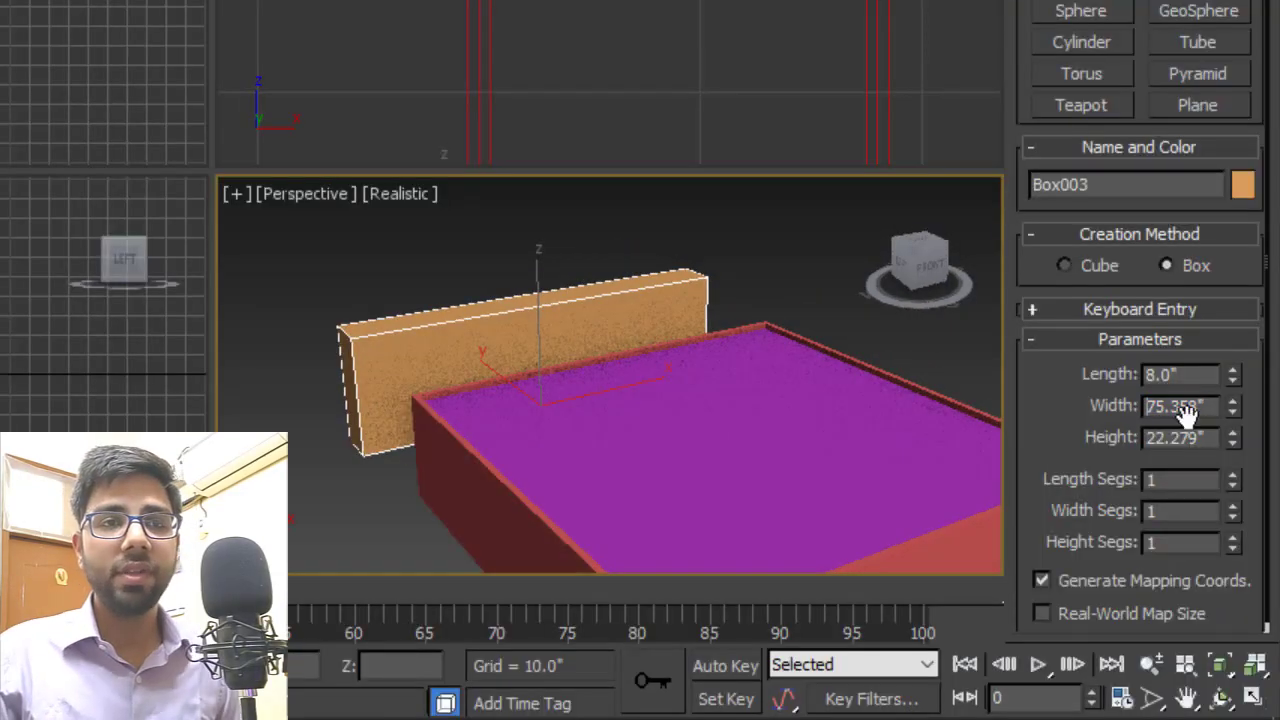
{"action": "left_click_drag", "start_coordinate": [1132, 422], "coordinate": [962, 441]}
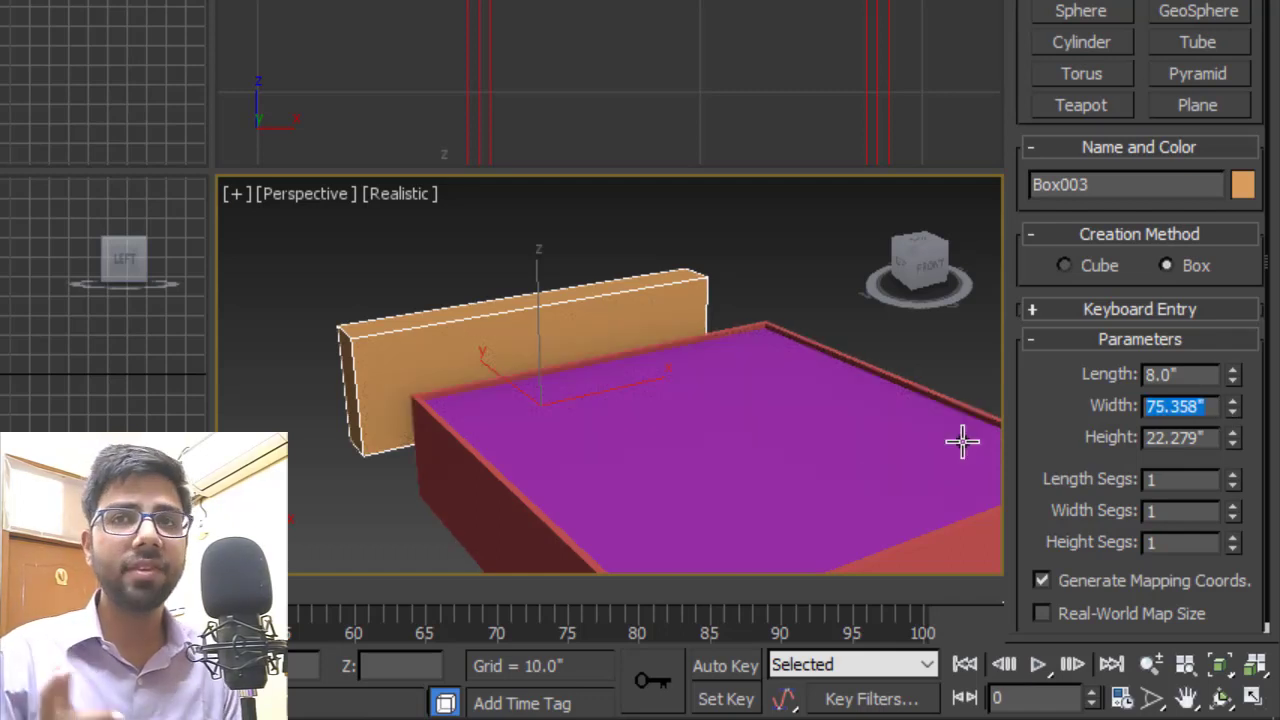
{"action": "type", "text": "73"}
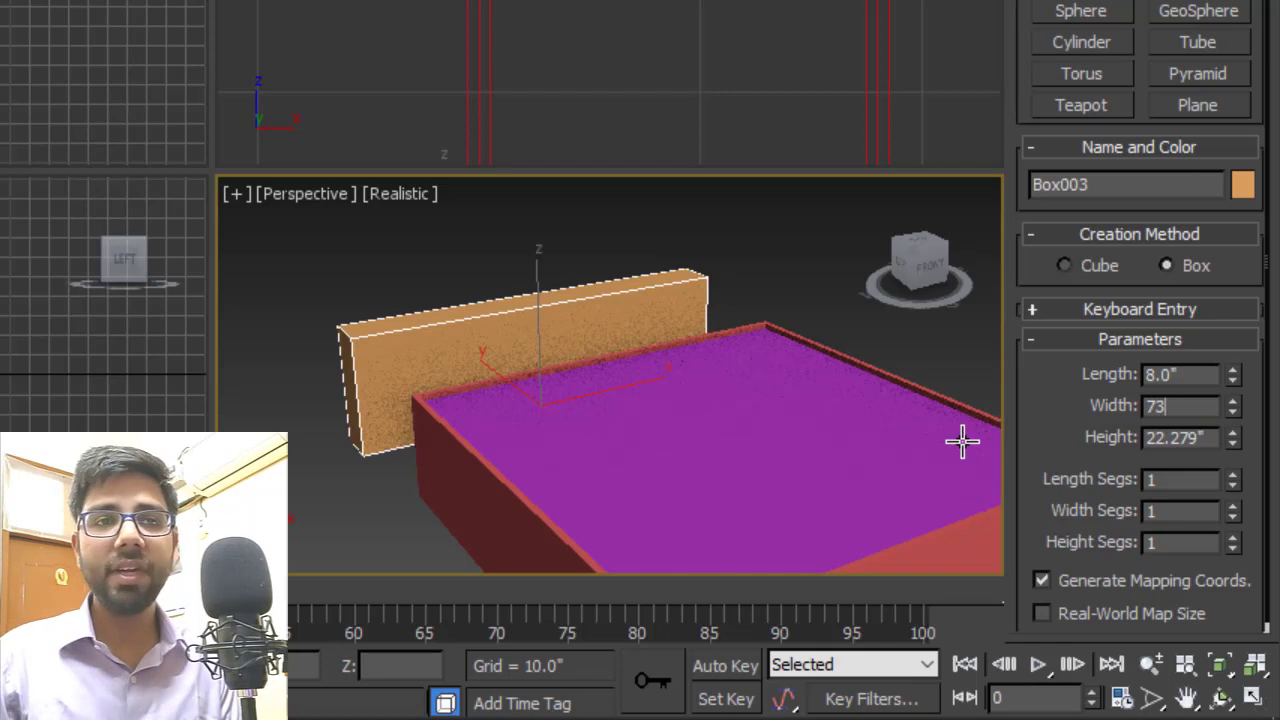
{"action": "key", "text": "Return"}
{"action": "key", "text": "Tab"}
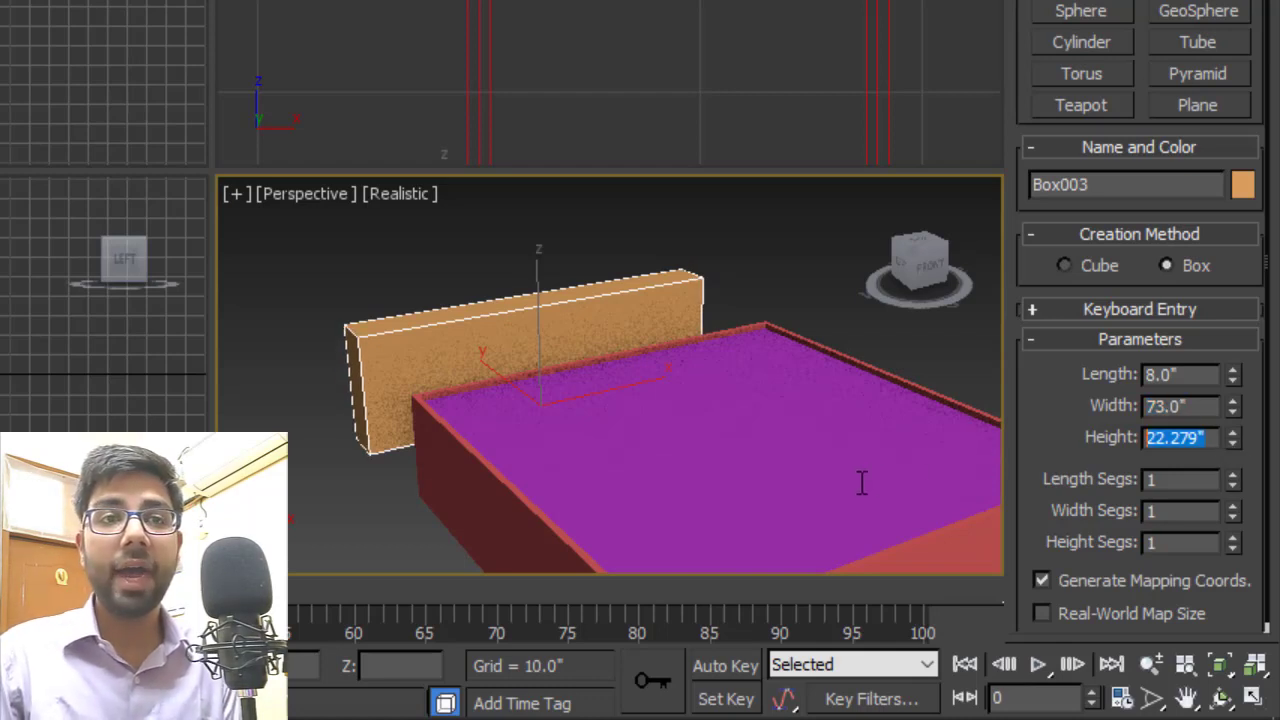
{"action": "type", "text": "3'"}
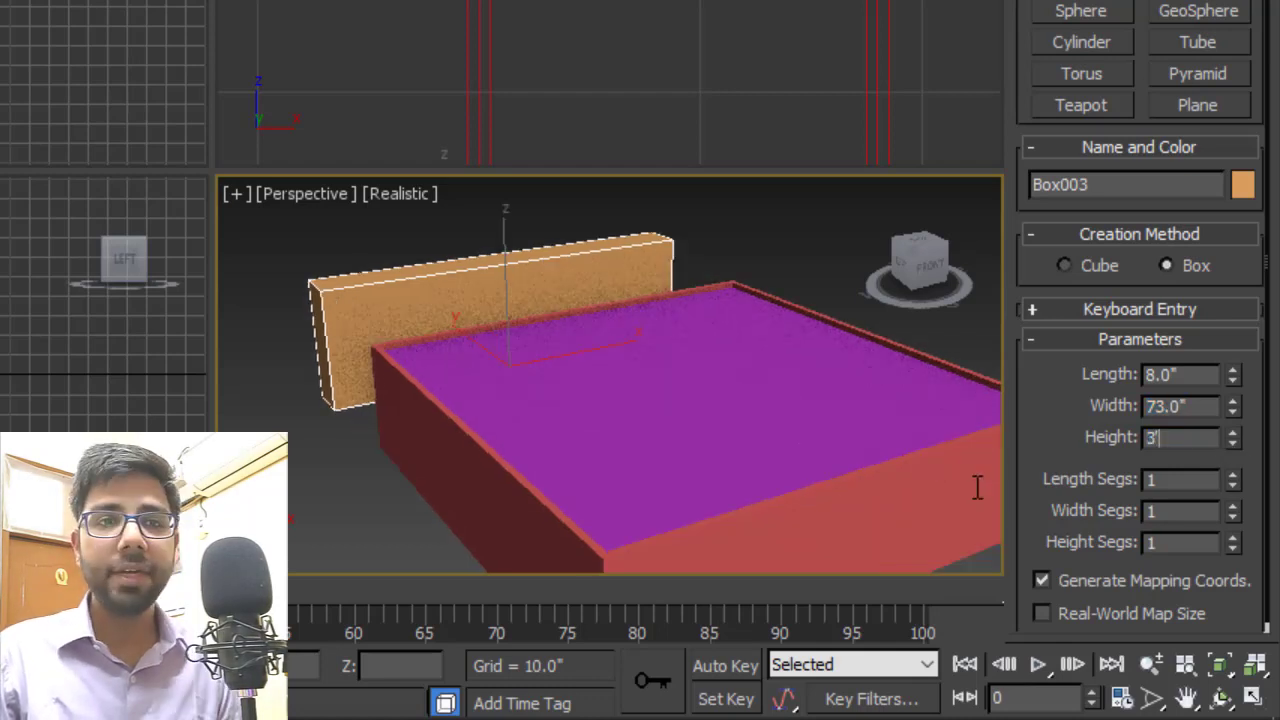
{"action": "key", "text": "Return"}
{"action": "scroll", "coordinate": [791, 449], "scroll_direction": "down", "scroll_amount": 3}
{"action": "middle_click_drag", "start_coordinate": [634, 401], "coordinate": [583, 443], "text": "alt"}
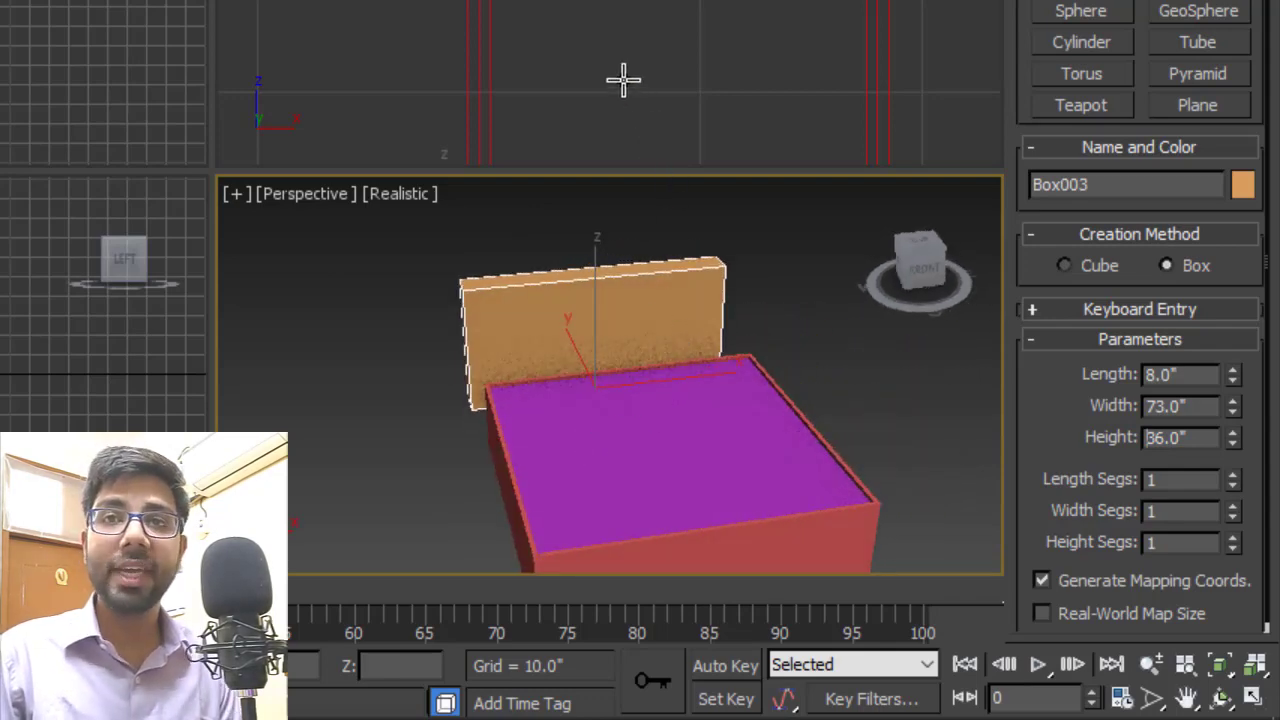
- Move the headboard box against the bed base's rear edge, roughly centred at about X 0.2" and Y 40.3"
{"action": "scroll", "coordinate": [557, 64], "scroll_direction": "down", "scroll_amount": 5}
{"action": "middle_click_drag", "start_coordinate": [557, 63], "coordinate": [574, 14]}
{"action": "middle_click_drag", "start_coordinate": [80, 90], "coordinate": [123, 93]}
{"action": "scroll", "coordinate": [123, 93], "scroll_direction": "up", "scroll_amount": 3}
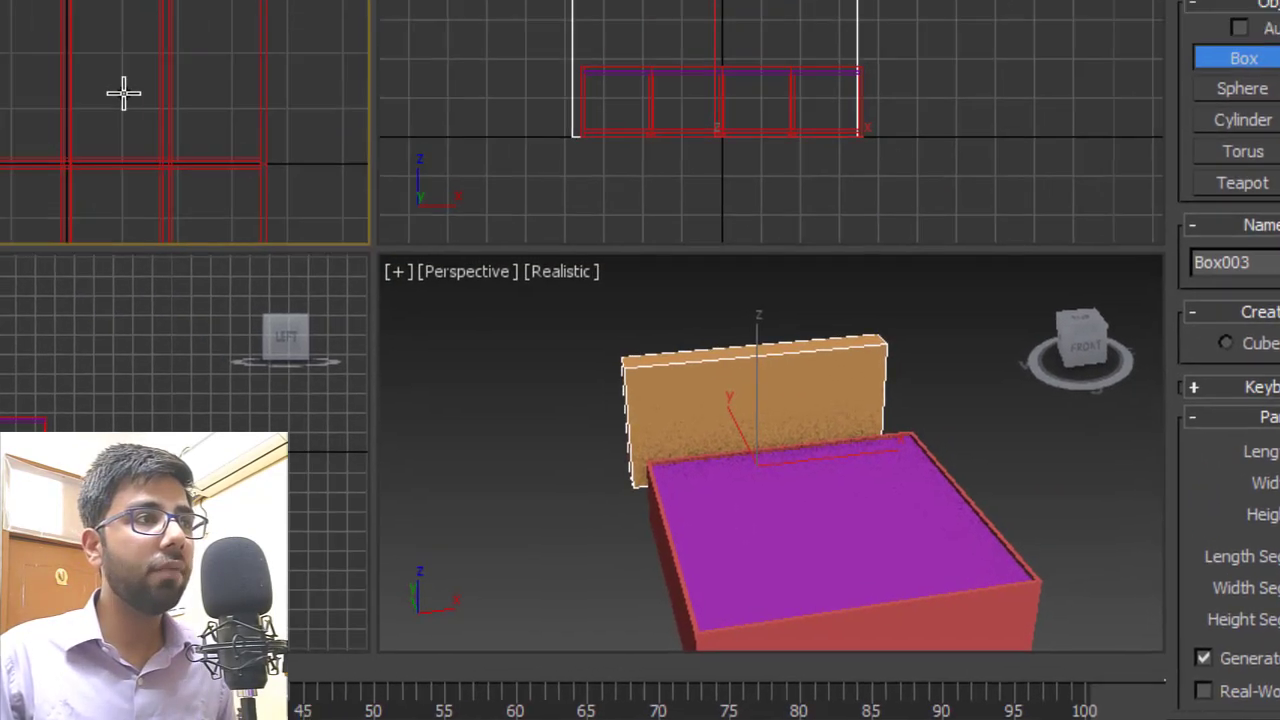
{"action": "key", "text": "w"}
{"action": "left_click_drag", "start_coordinate": [483, 158], "coordinate": [494, 263]}
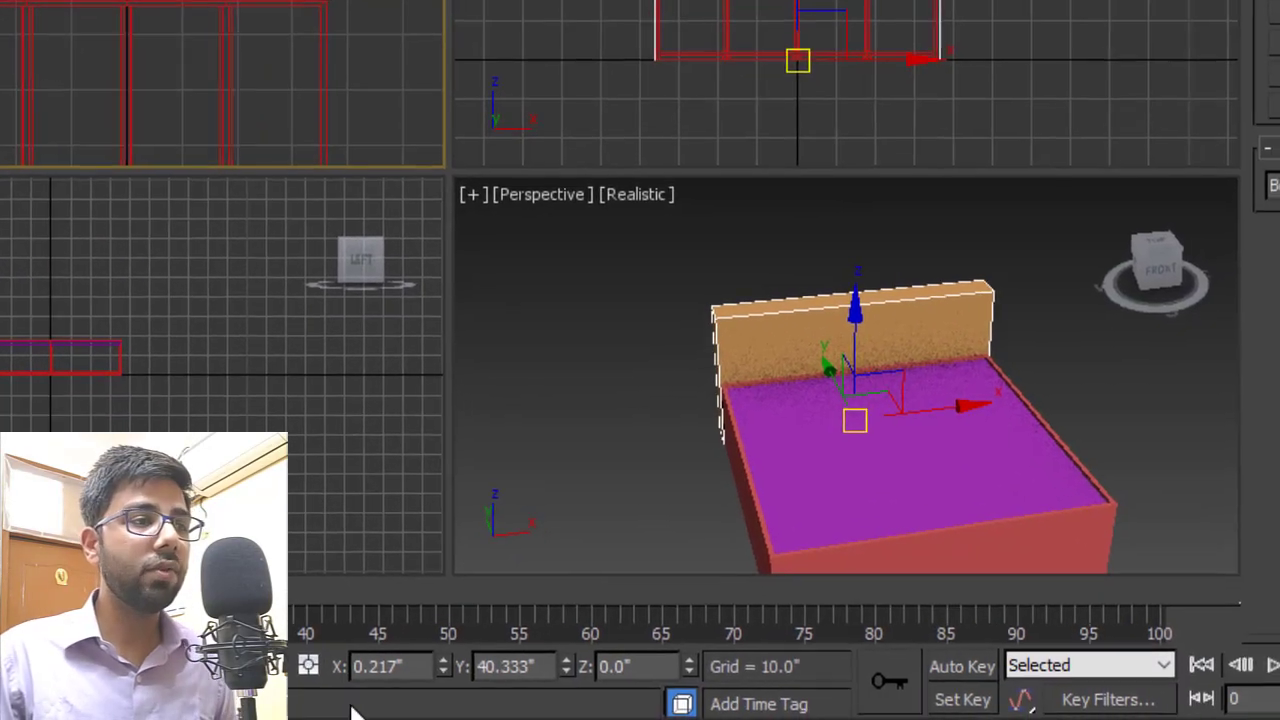
- Set the headboard's position to X 0" and Y 40"
{"action": "left_click", "coordinate": [390, 666]}
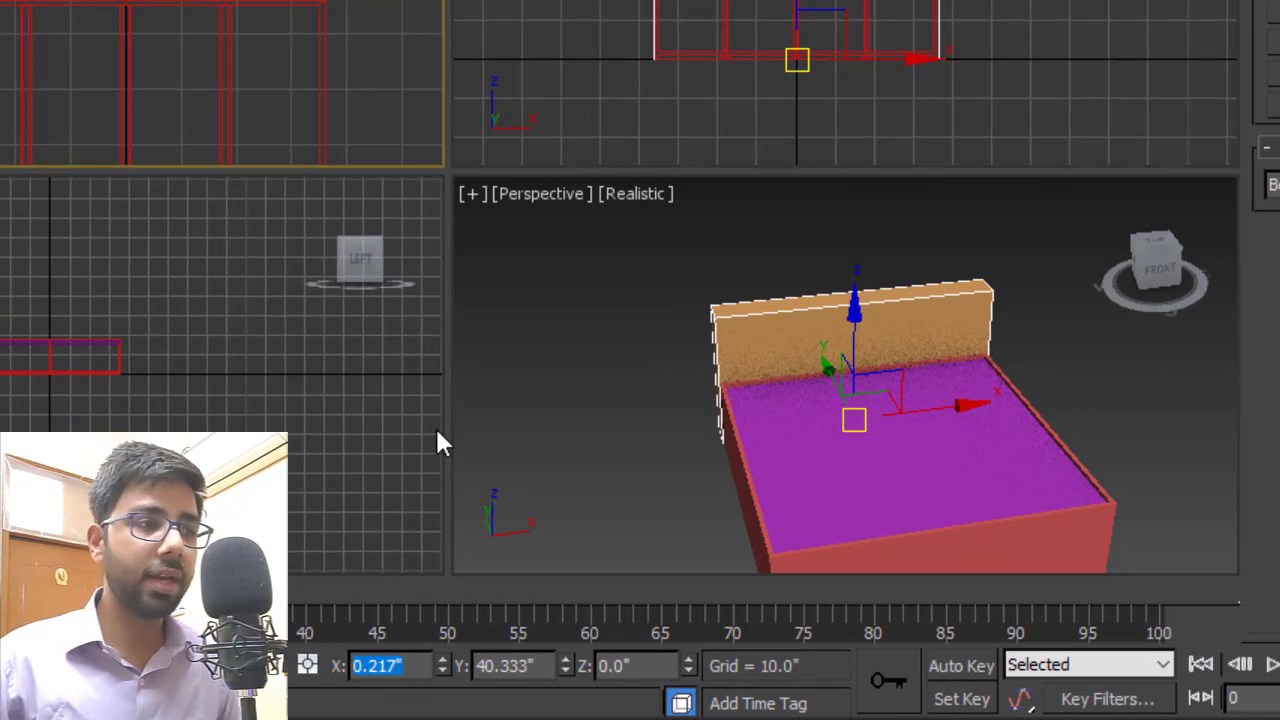
{"action": "type", "text": "0"}
{"action": "key", "text": "Tab"}
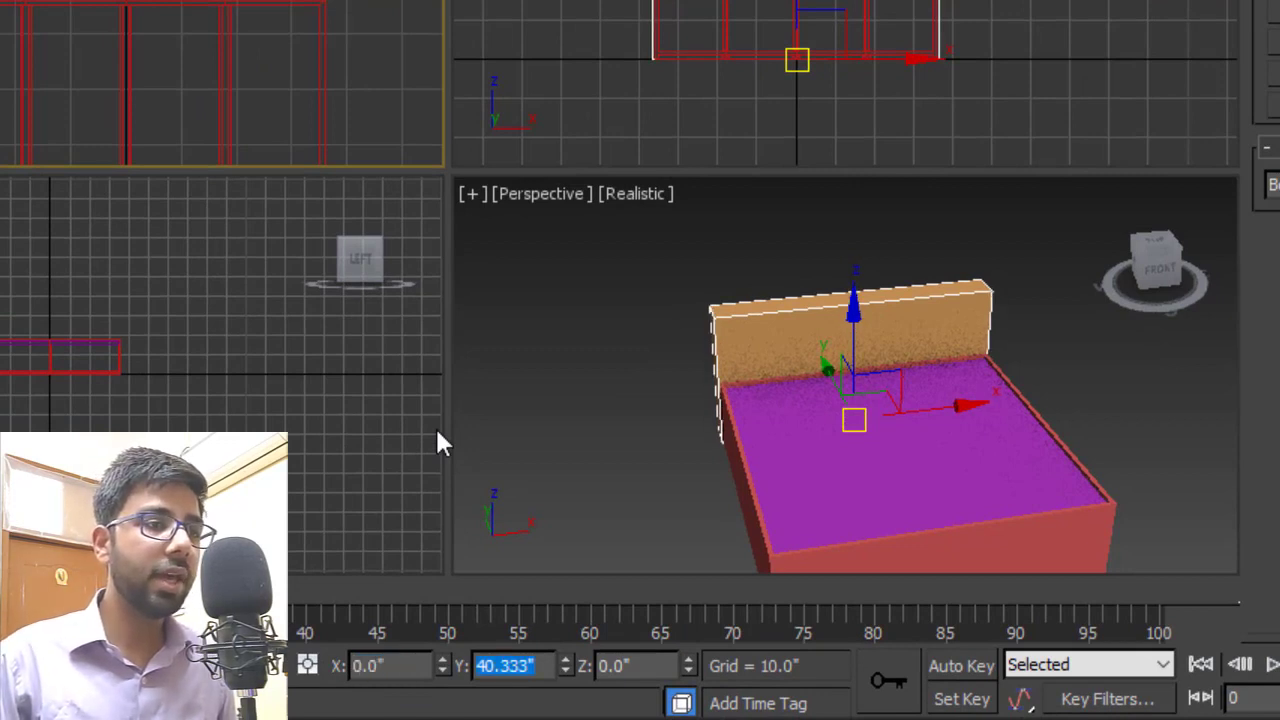
{"action": "type", "text": "40"}
{"action": "key", "text": "Tab"}
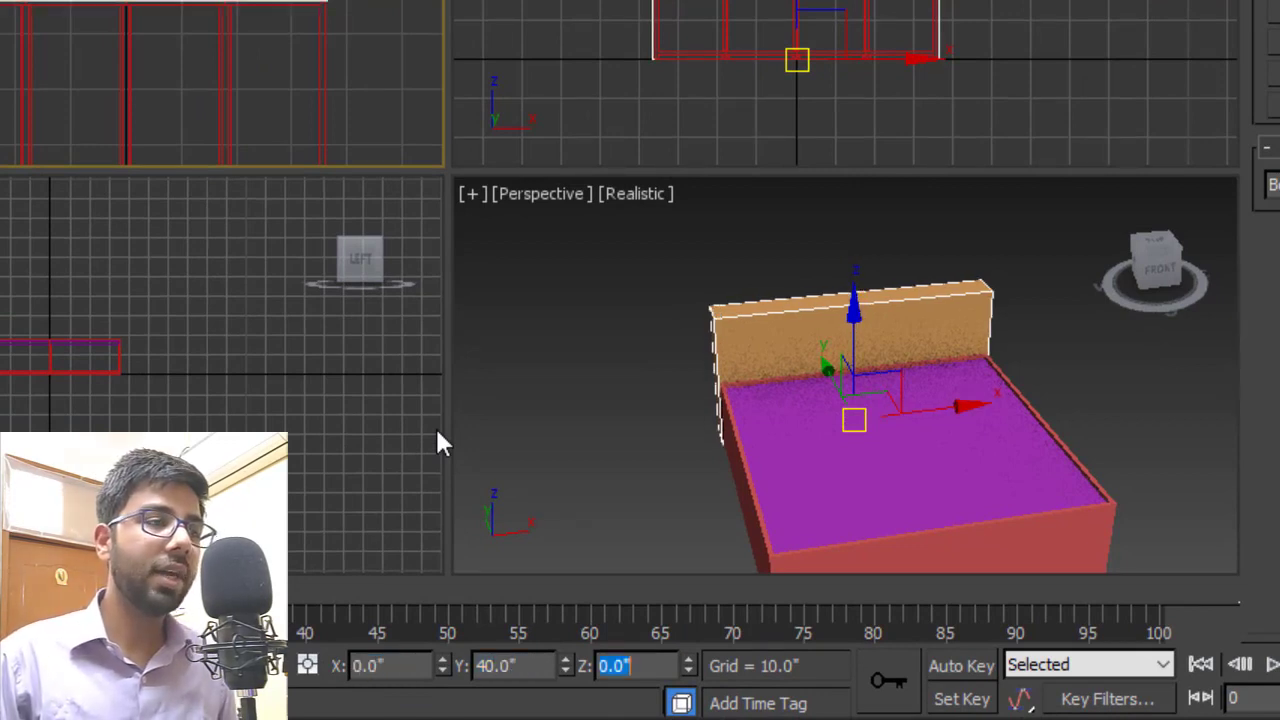
- Examine from several angles how the headboard meets the rear edge of the bed base
{"action": "middle_click_drag", "start_coordinate": [1023, 408], "coordinate": [1029, 346]}
{"action": "scroll", "coordinate": [760, 331], "scroll_direction": "up", "scroll_amount": 5}
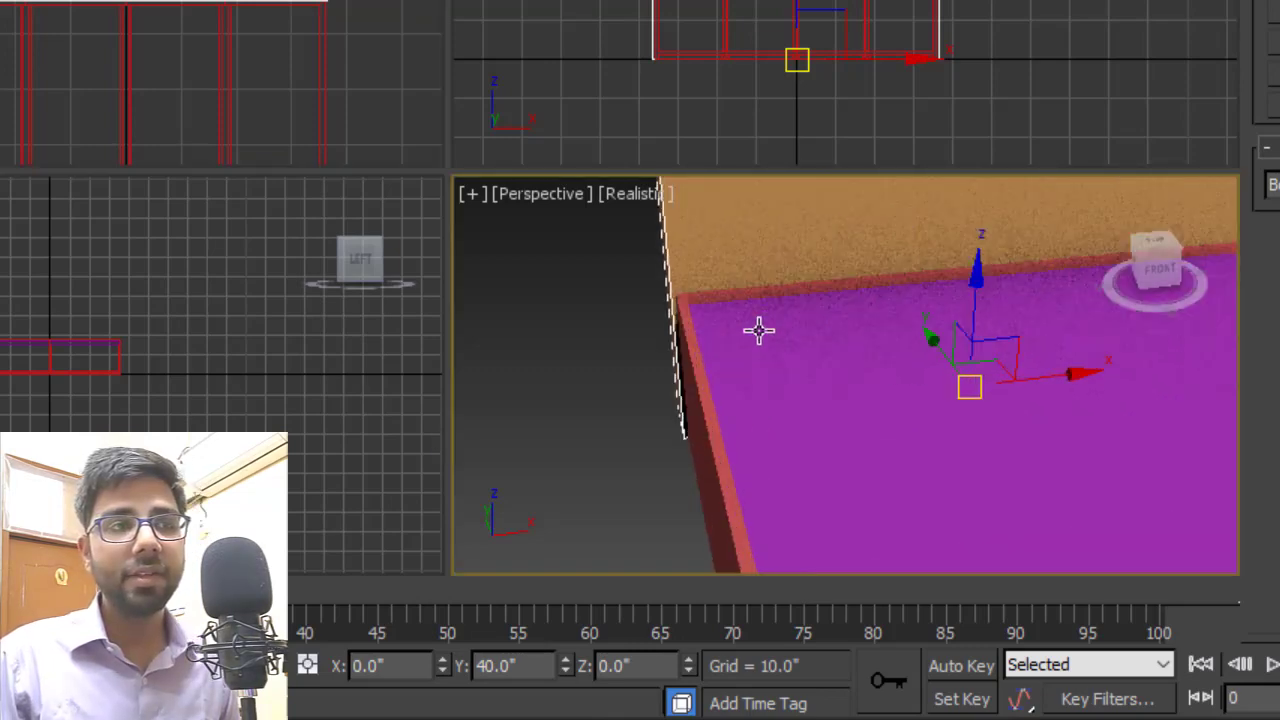
{"action": "middle_click_drag", "start_coordinate": [683, 353], "coordinate": [688, 384], "text": "alt"}
{"action": "scroll", "coordinate": [903, 306], "scroll_direction": "up", "scroll_amount": 3}
{"action": "scroll", "coordinate": [735, 370], "scroll_direction": "down", "scroll_amount": 3}
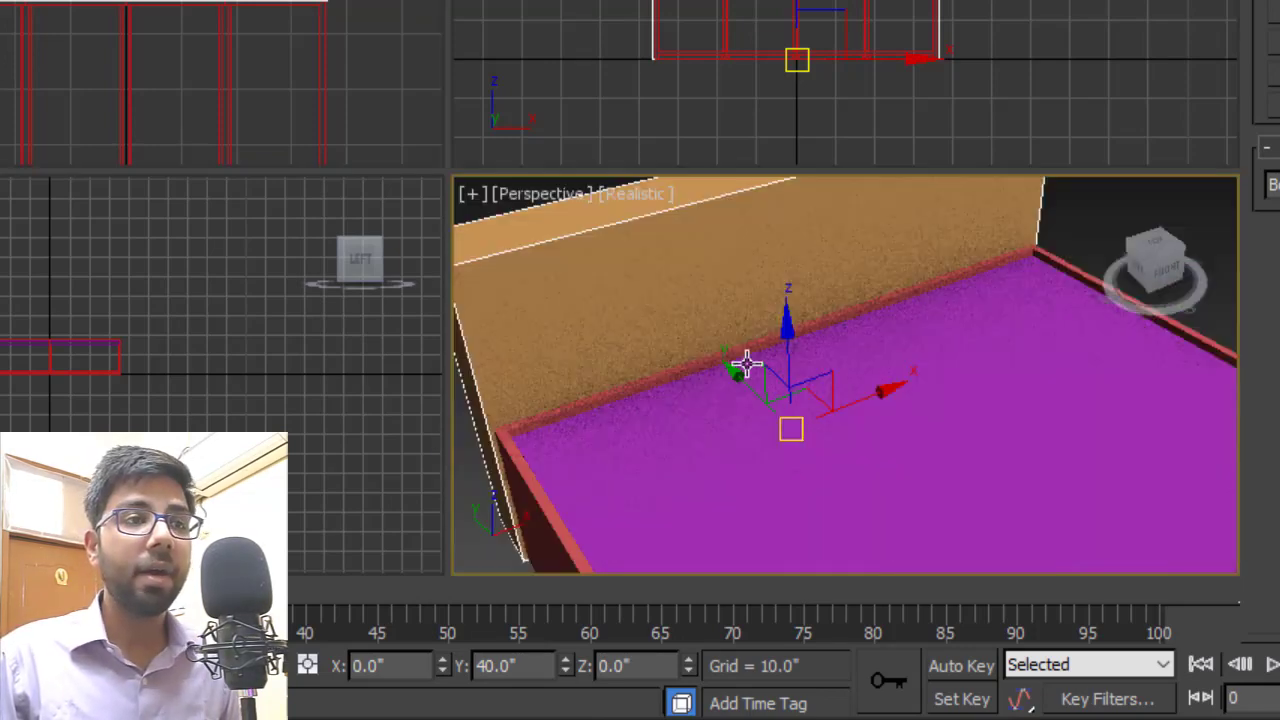
{"action": "scroll", "coordinate": [760, 355], "scroll_direction": "down", "scroll_amount": 2}
{"action": "middle_click_drag", "start_coordinate": [760, 355], "coordinate": [820, 314], "text": "alt"}
{"action": "scroll", "coordinate": [868, 320], "scroll_direction": "up", "scroll_amount": 3}
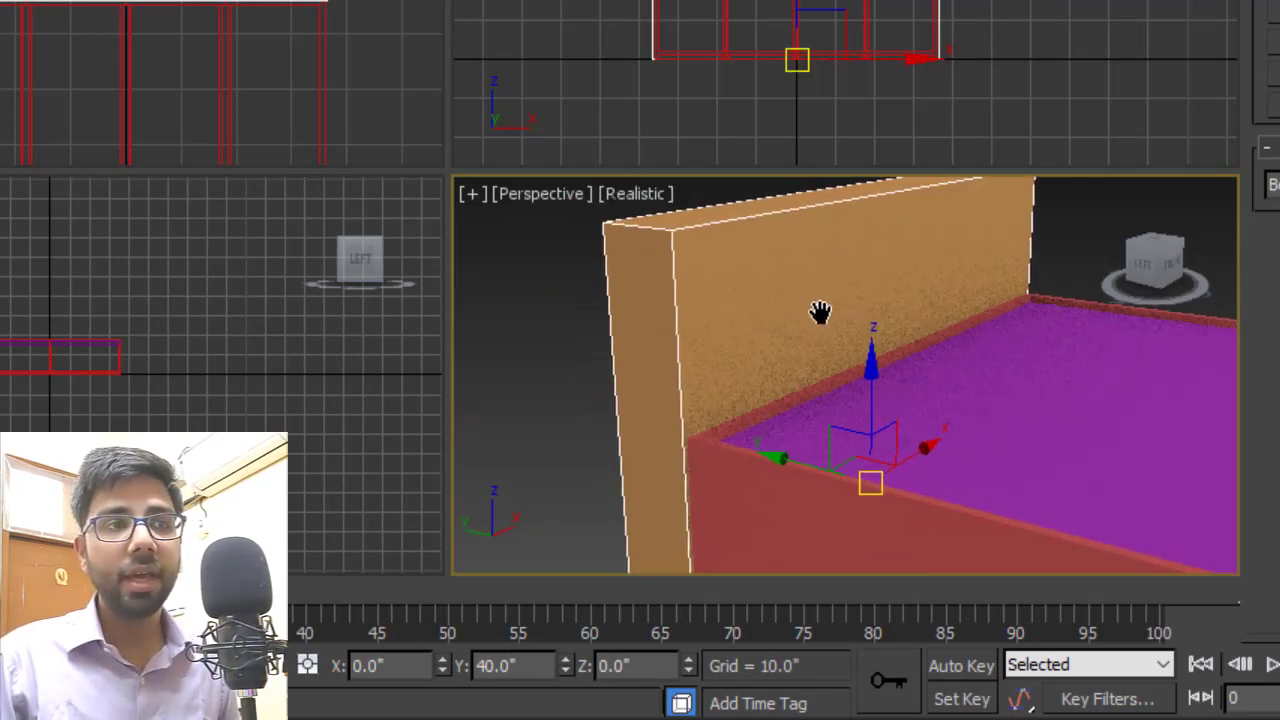
{"action": "scroll", "coordinate": [814, 294], "scroll_direction": "down", "scroll_amount": 2}
{"action": "scroll", "coordinate": [826, 309], "scroll_direction": "up", "scroll_amount": 2}
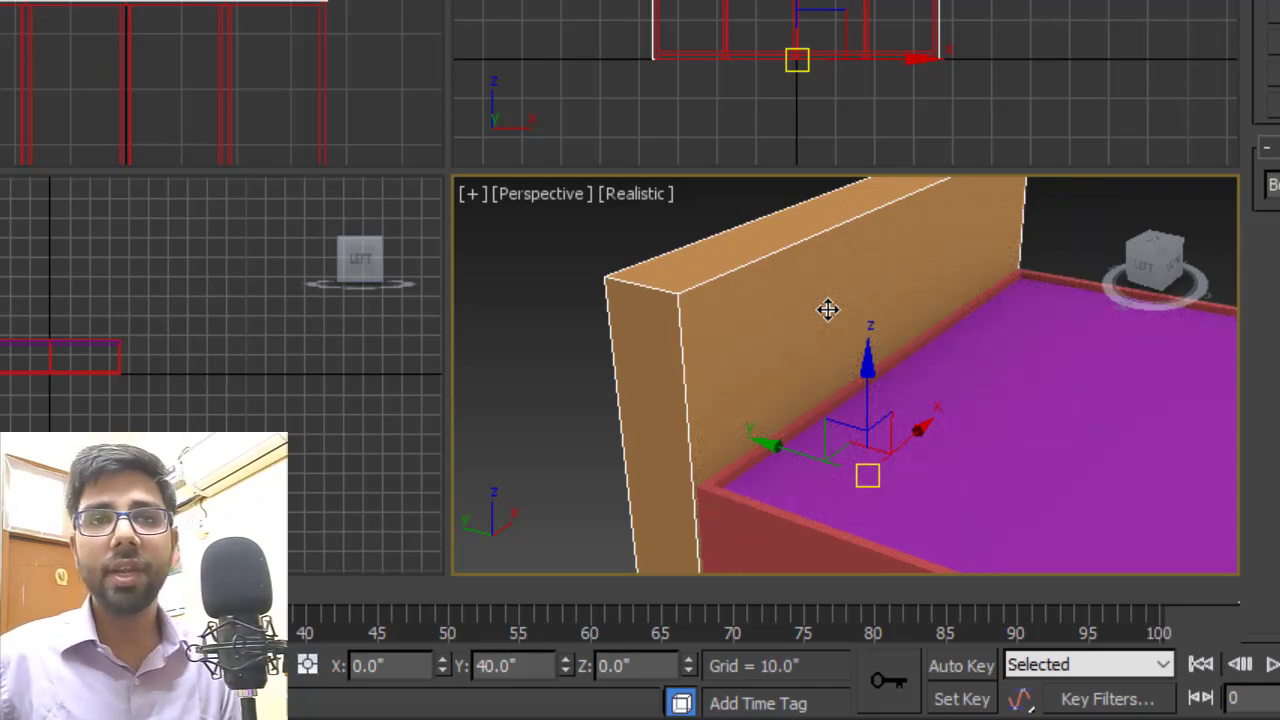
{"action": "middle_click_drag", "start_coordinate": [828, 309], "coordinate": [846, 310], "text": "alt"}
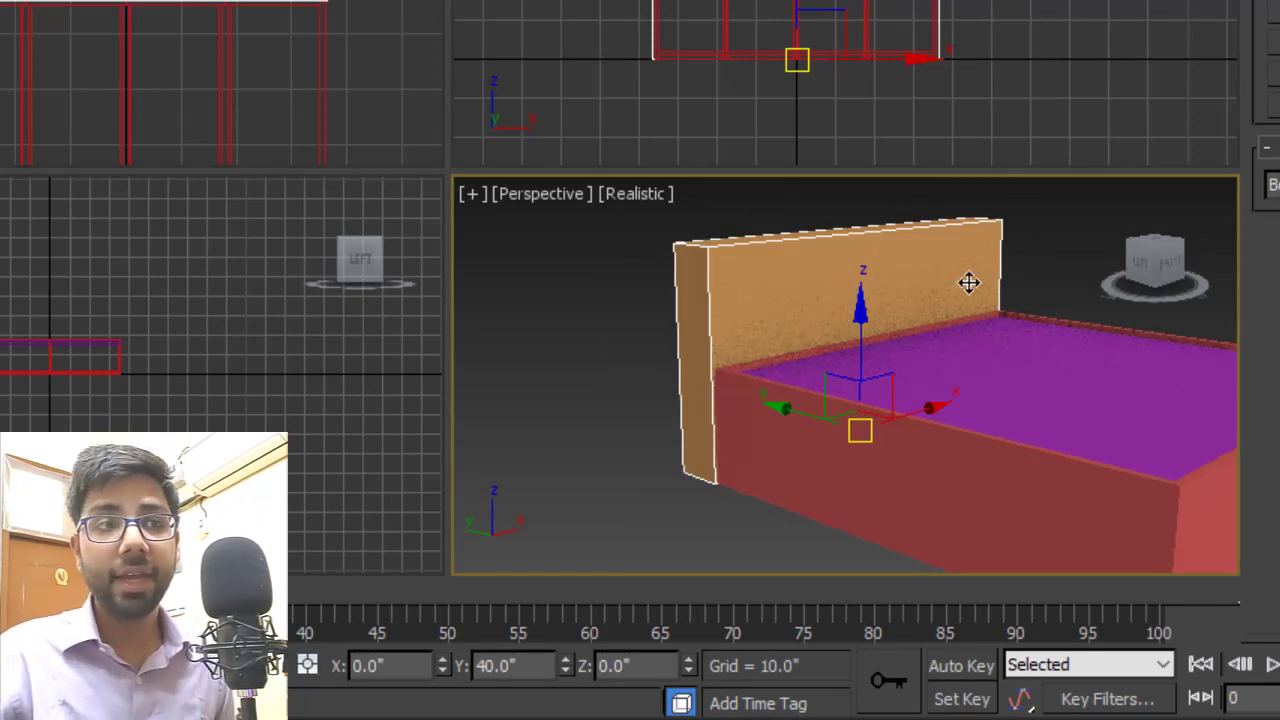
{"action": "mouse_move", "coordinate": [968, 283]}
{"action": "middle_mouse_down", "text": "alt"}
{"action": "mouse_move", "coordinate": [972, 303]}
{"action": "mouse_move", "coordinate": [979, 286]}
{"action": "middle_mouse_up", "text": "alt"}
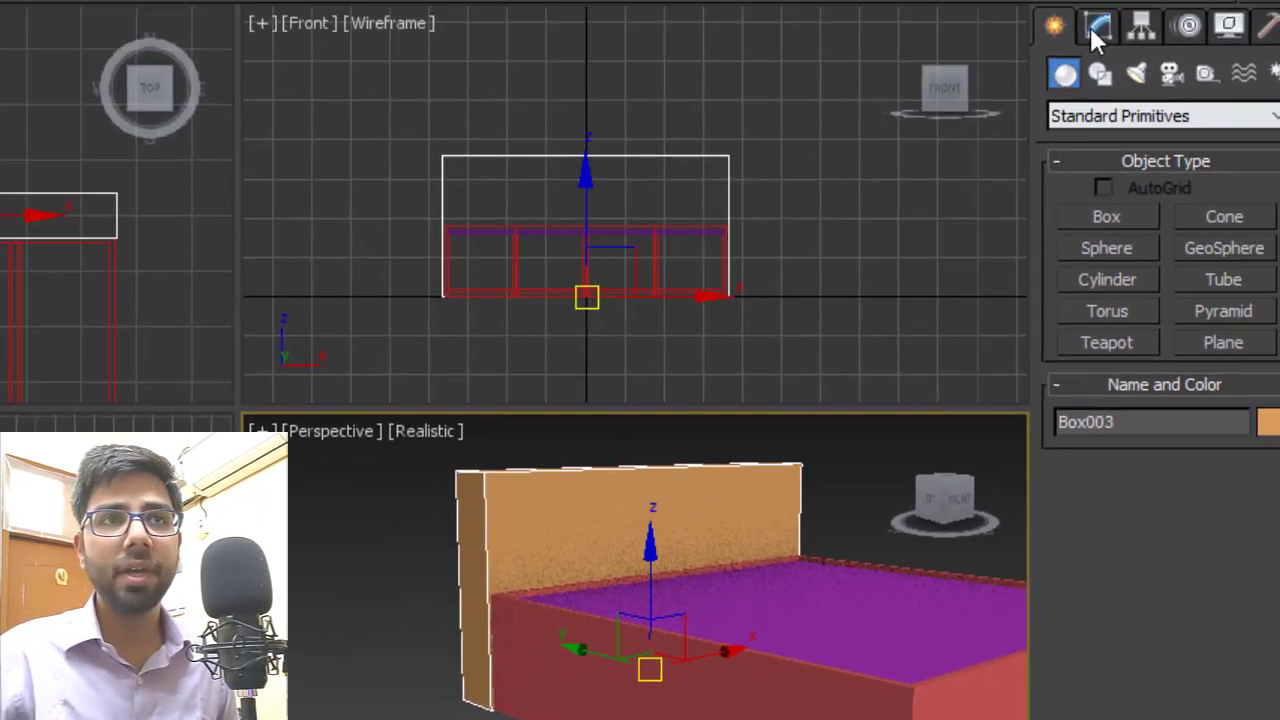
- Set the headboard box's height to 3.5'
{"action": "left_click", "coordinate": [1092, 27]}
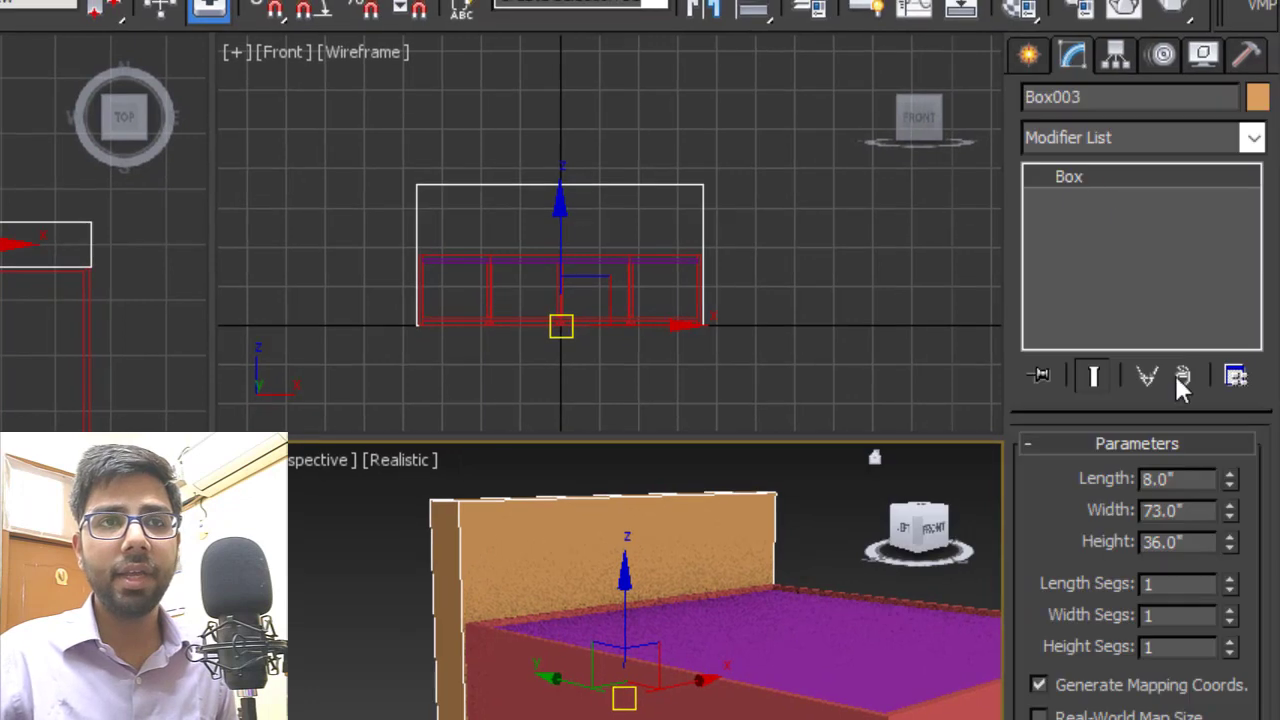
{"action": "double_click", "coordinate": [1193, 541]}
{"action": "type", "text": "3."}
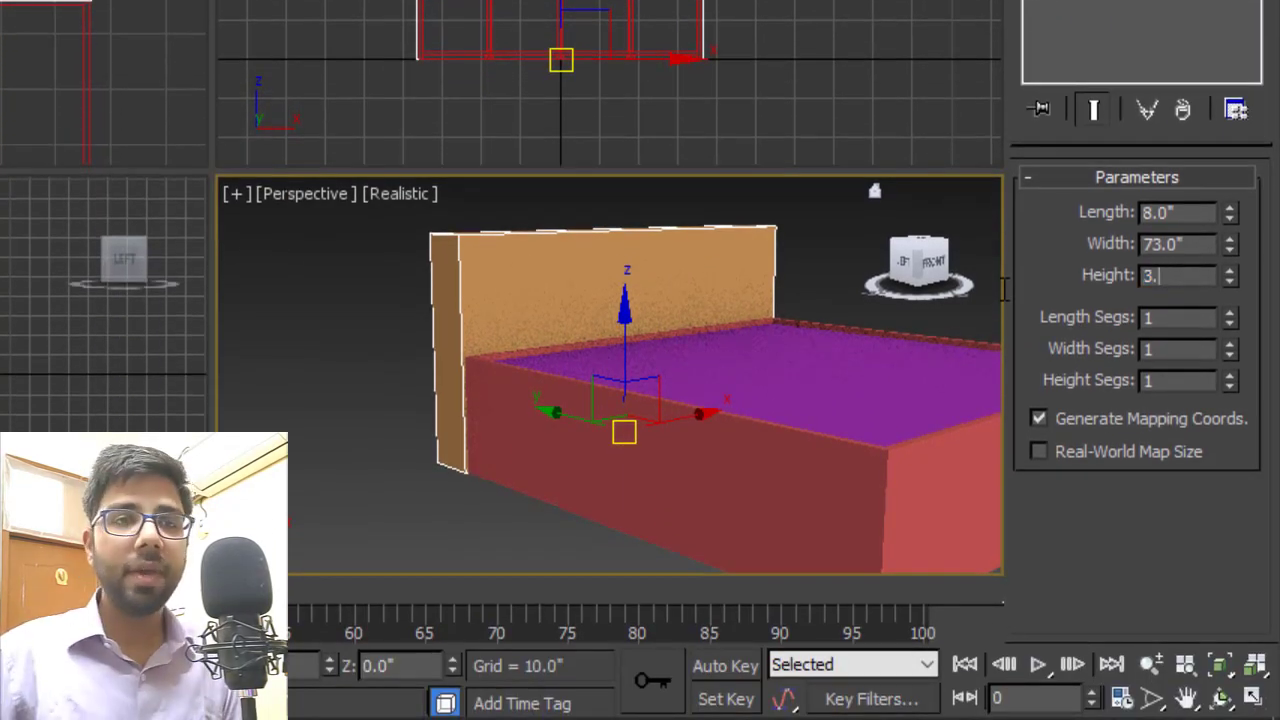
{"action": "type", "text": "5'"}
{"action": "key", "text": "Return"}
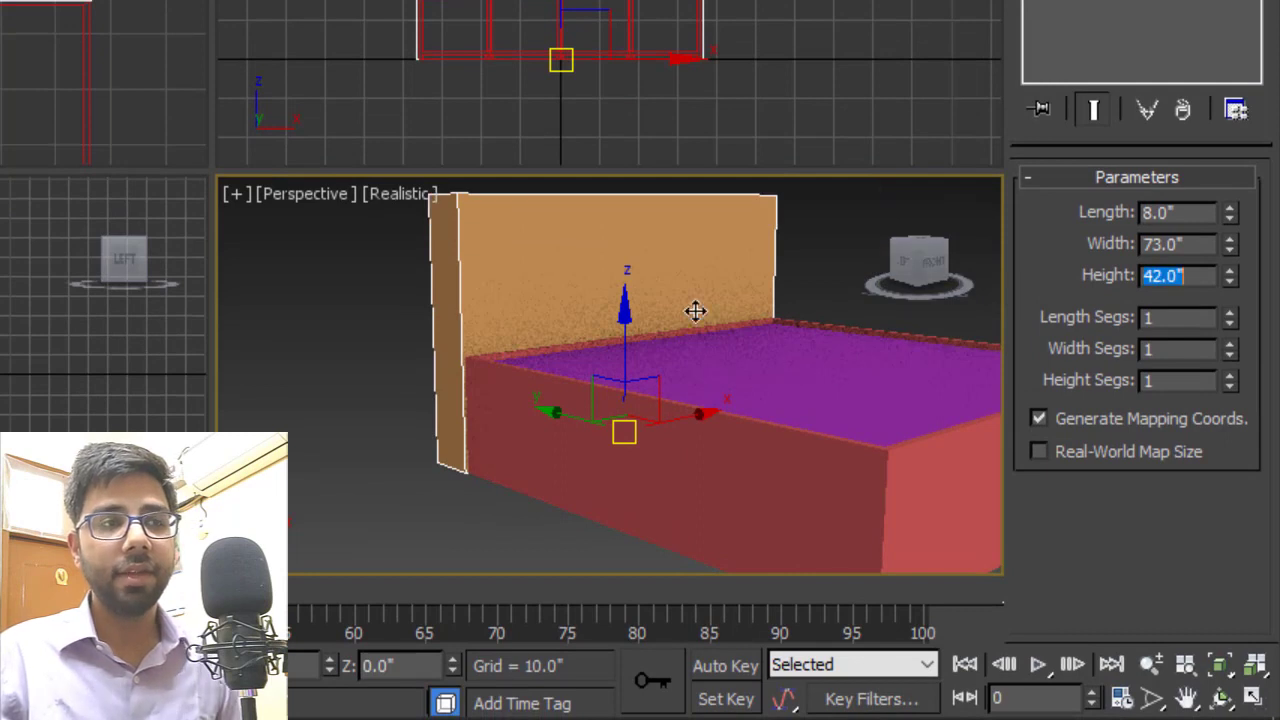
- Divide the headboard box into 2 width segments and 4 height segments
{"action": "middle_click_drag", "start_coordinate": [694, 311], "coordinate": [717, 305], "text": "alt"}
{"action": "middle_click_drag", "start_coordinate": [627, 286], "coordinate": [634, 311], "text": "alt"}
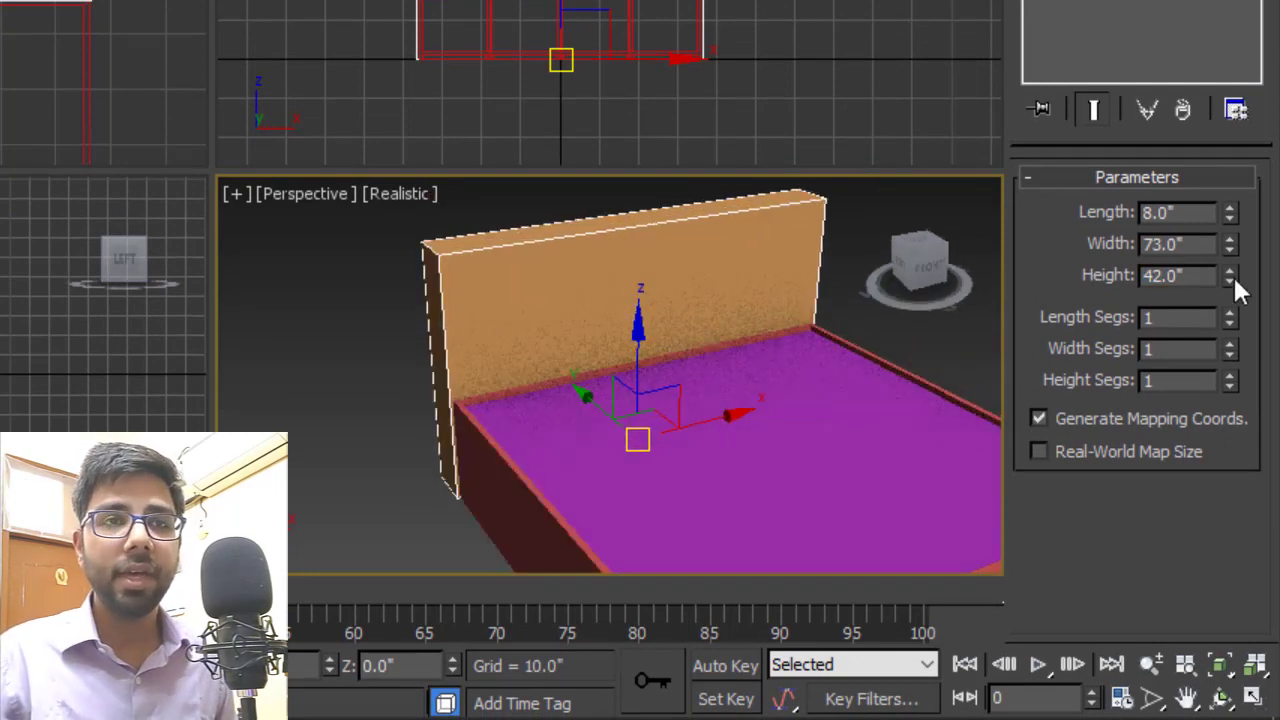
{"action": "left_click", "coordinate": [1229, 343]}
{"action": "middle_click_drag", "start_coordinate": [949, 386], "coordinate": [1000, 370], "text": "alt"}
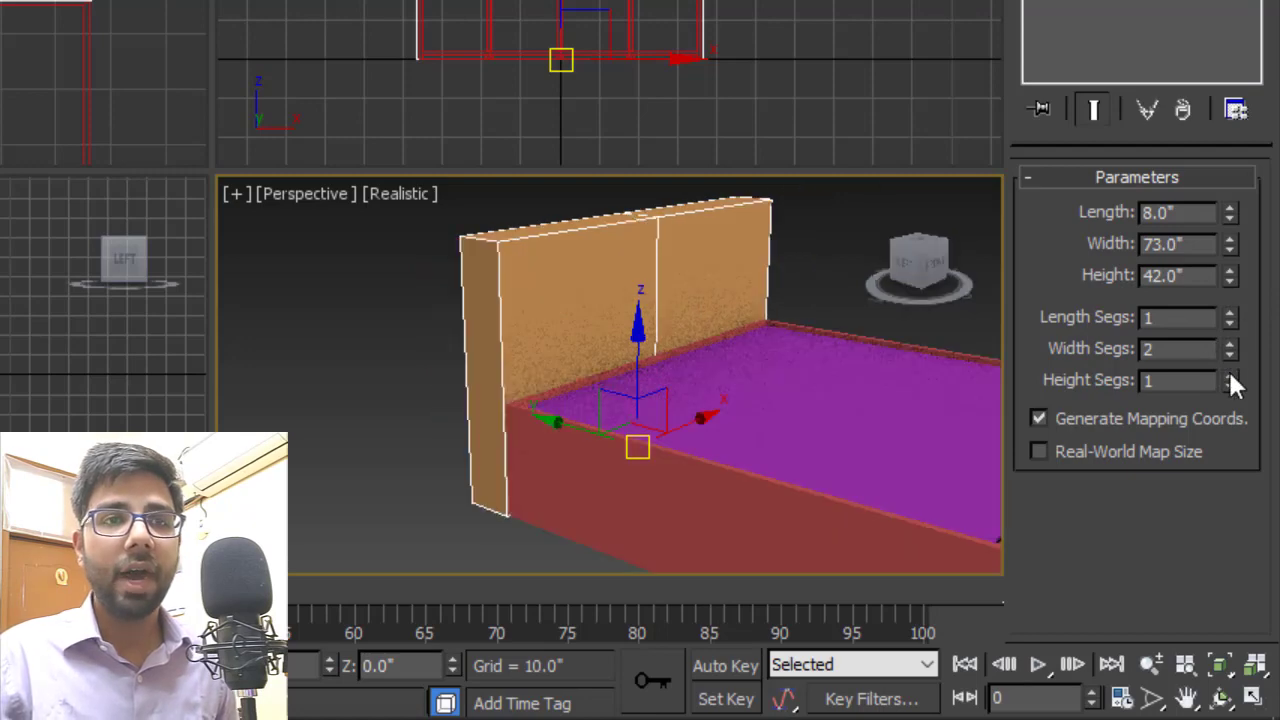
{"action": "left_click", "coordinate": [1230, 375]}
{"action": "left_click", "coordinate": [1230, 375]}
{"action": "left_click", "coordinate": [1230, 375]}
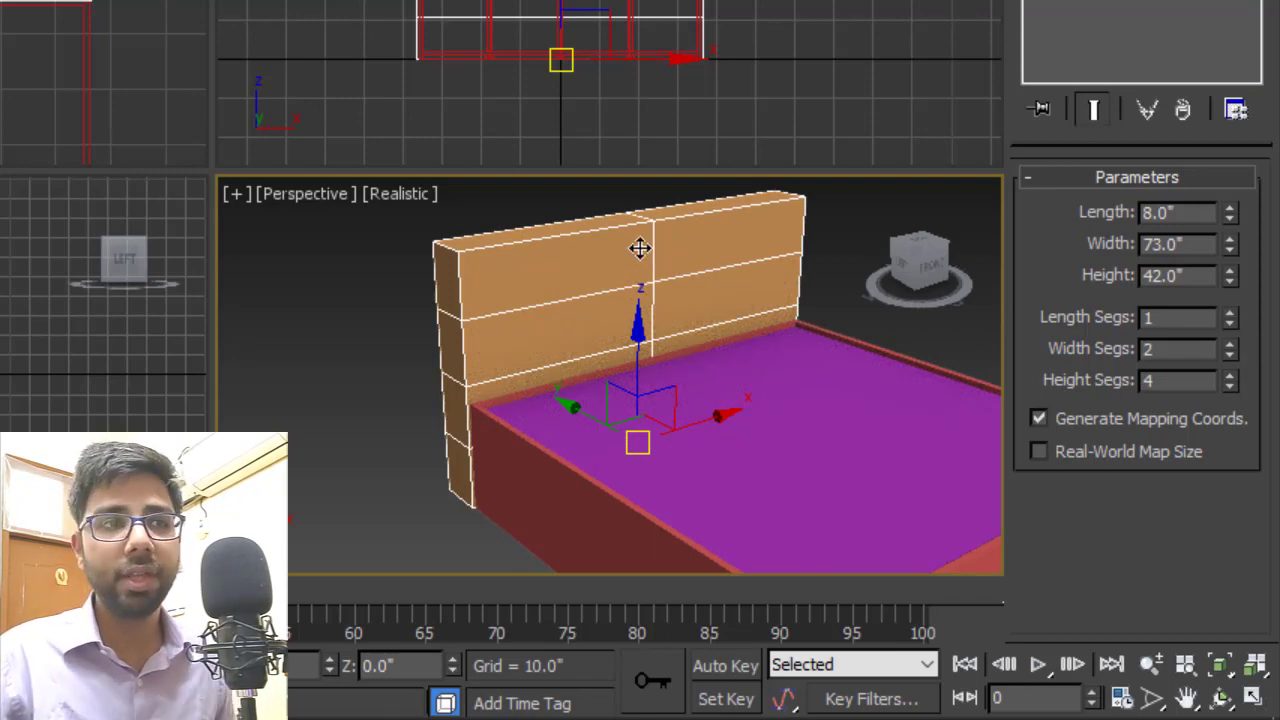
- Convert the headboard box to an Editable Poly
{"action": "scroll", "coordinate": [638, 250], "scroll_direction": "up", "scroll_amount": 3}
{"action": "right_click", "coordinate": [675, 277]}
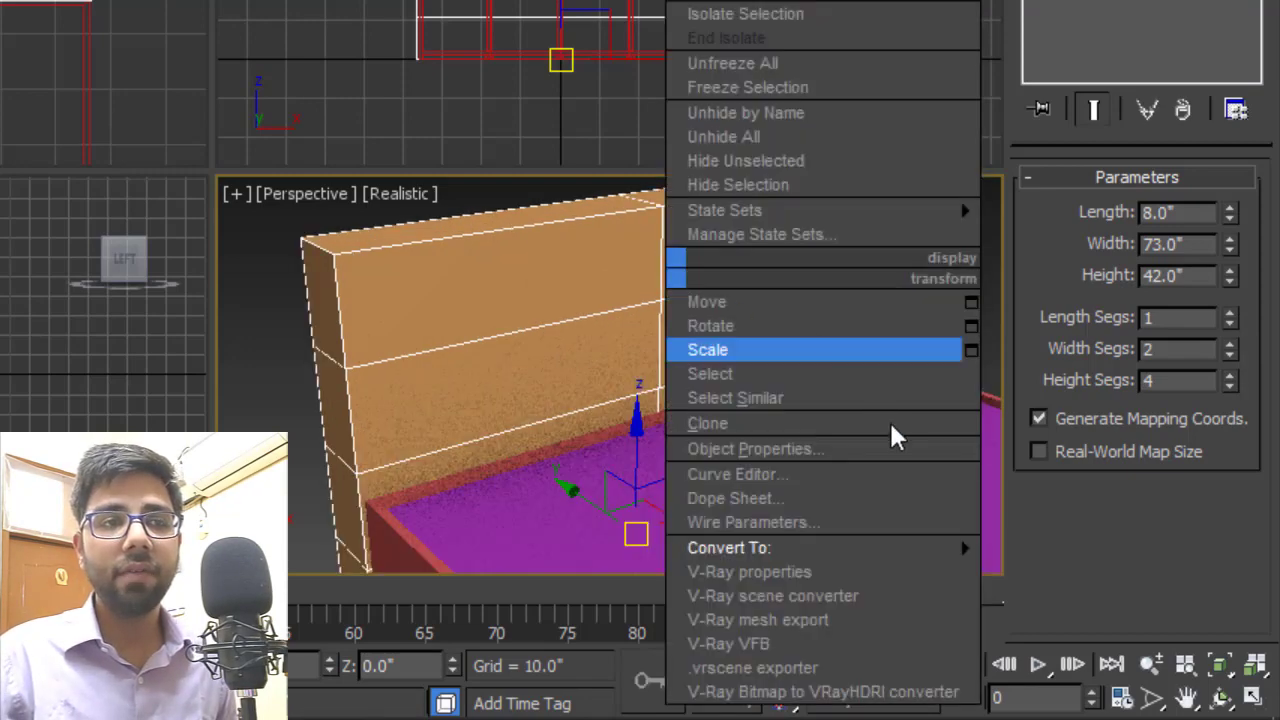
{"action": "mouse_move", "coordinate": [970, 548]}
{"action": "left_click", "coordinate": [1033, 572]}
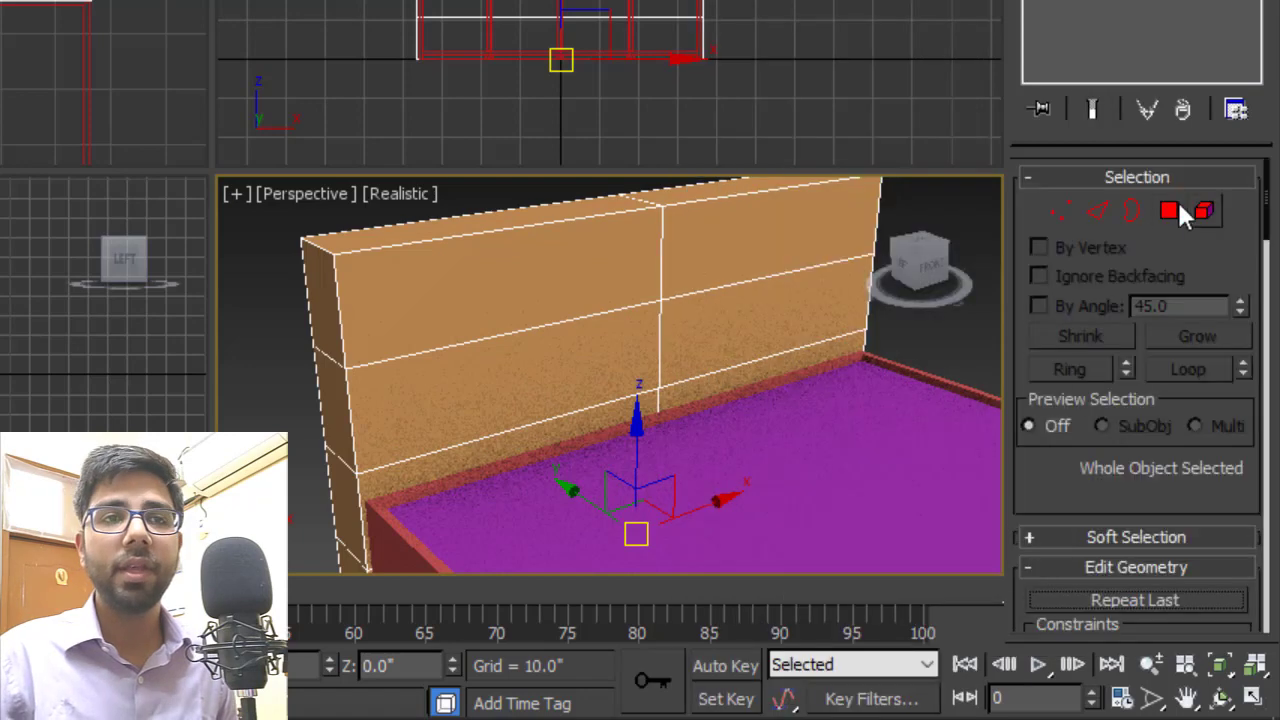
- Inset the two top-row front polygons of the headboard by 1", using the By Polygon option
{"action": "left_click", "coordinate": [1170, 210]}
{"action": "left_click", "coordinate": [557, 266]}
{"action": "left_click", "coordinate": [751, 249], "text": "ctrl"}
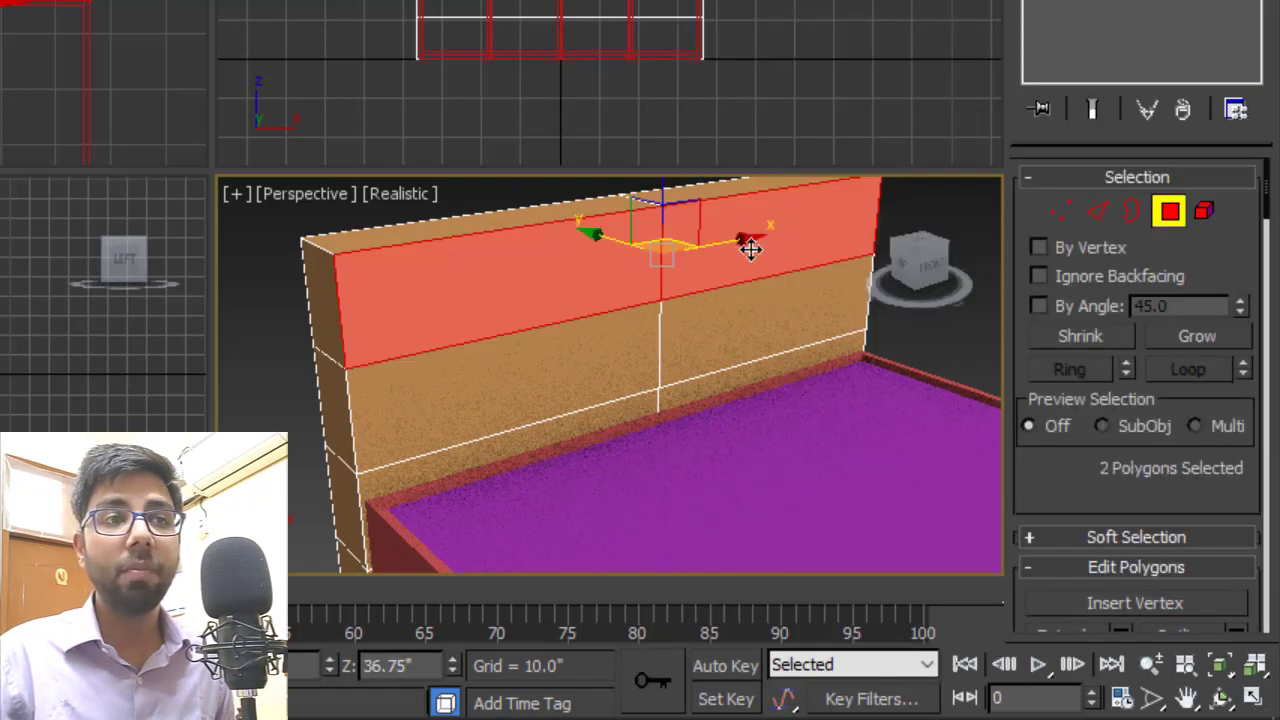
{"action": "right_click", "coordinate": [751, 249]}
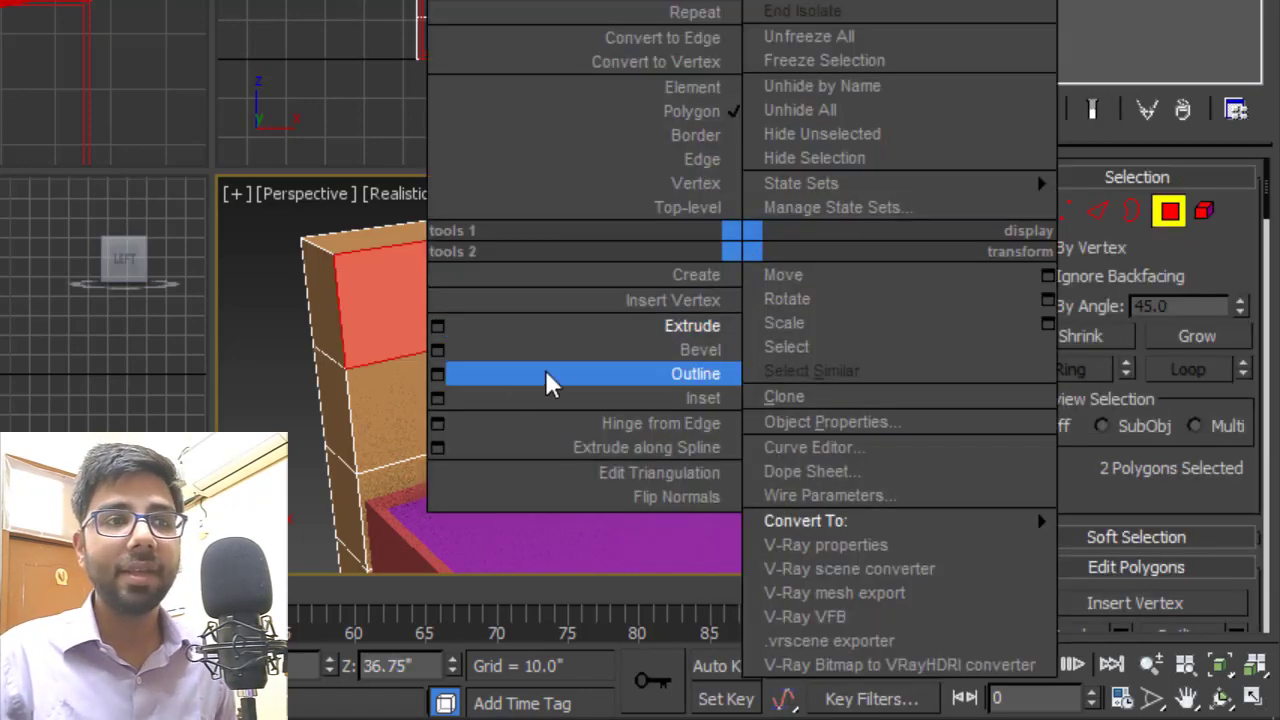
{"action": "left_click", "coordinate": [436, 396]}
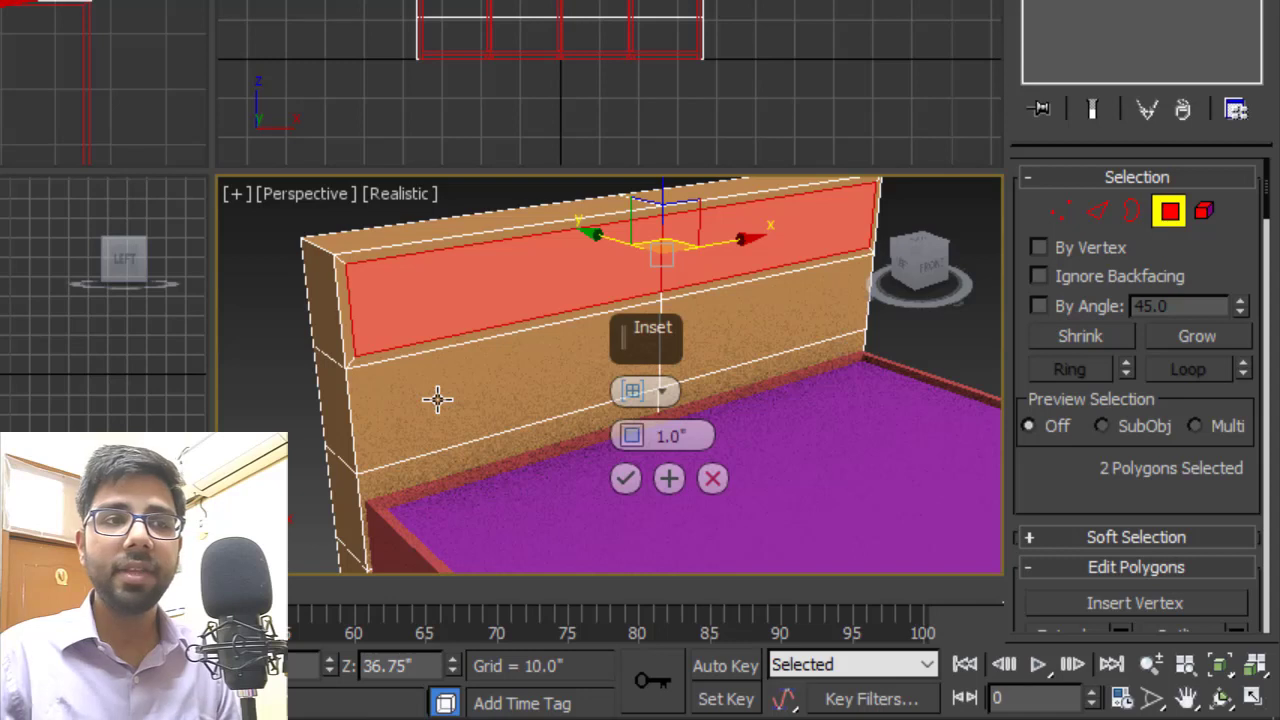
{"action": "left_click", "coordinate": [634, 392]}
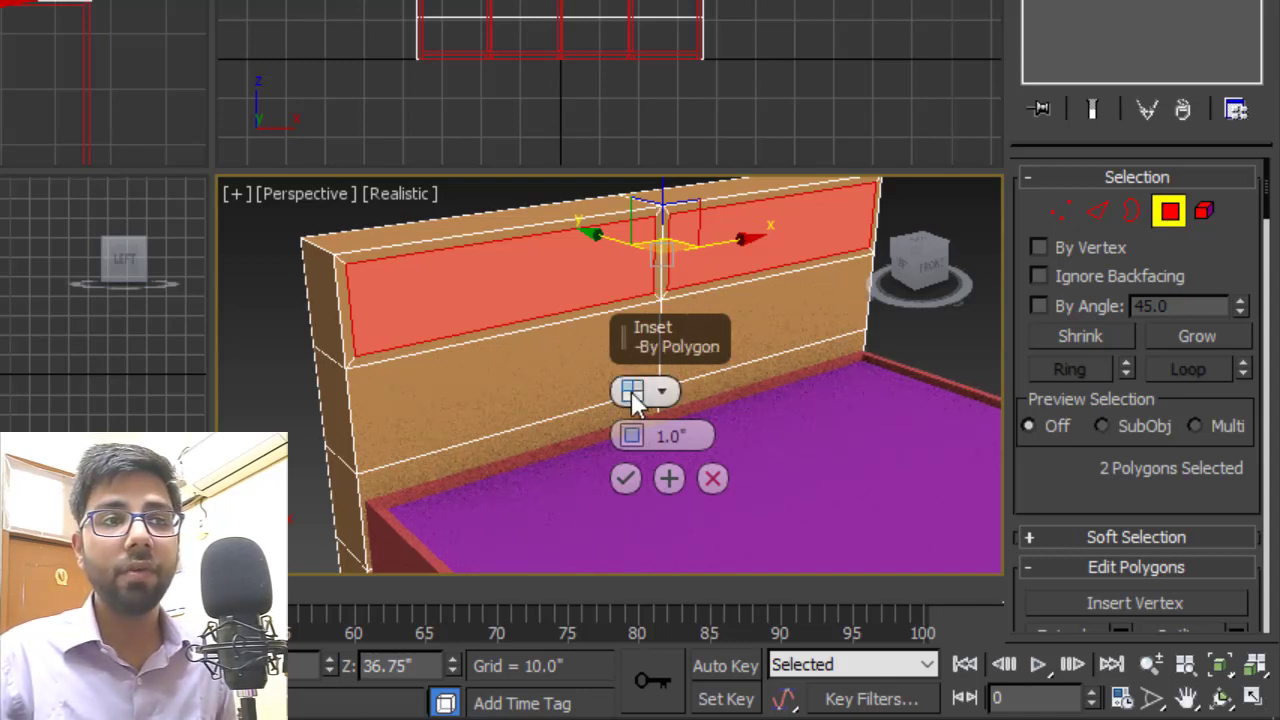
{"action": "middle_click_drag", "start_coordinate": [631, 391], "coordinate": [805, 237], "text": "alt"}
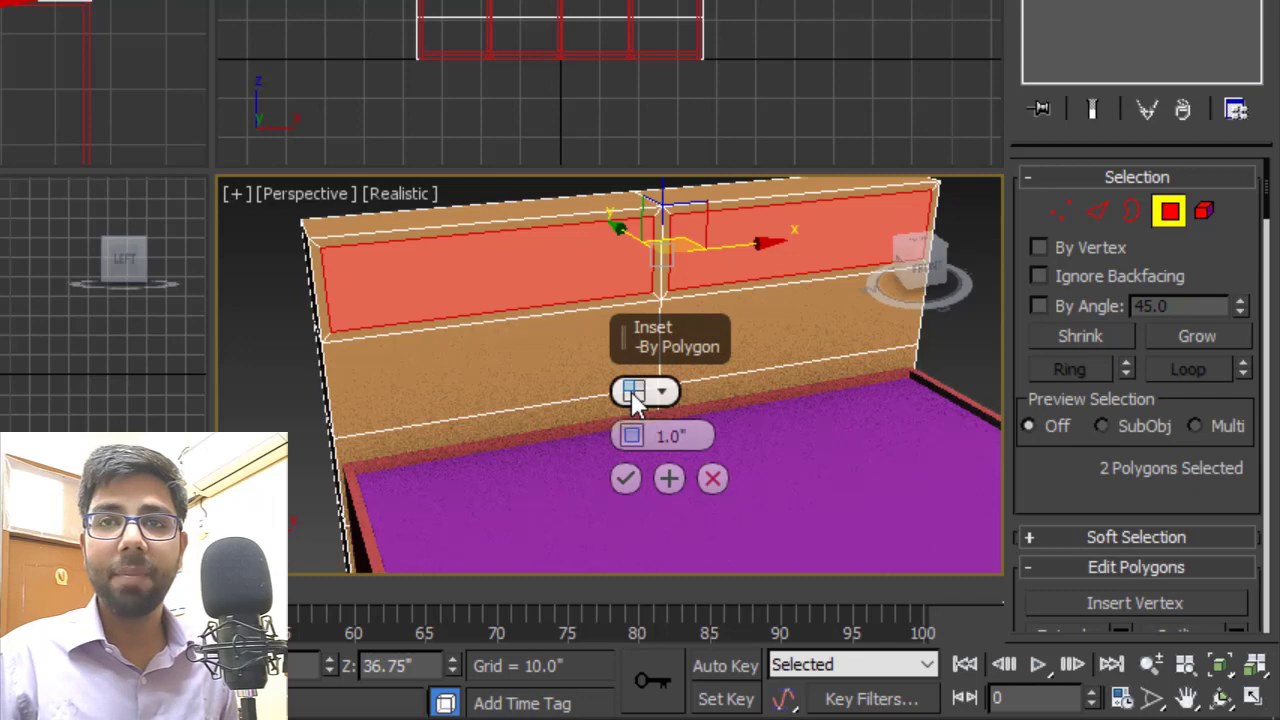
{"action": "left_click", "coordinate": [625, 478]}
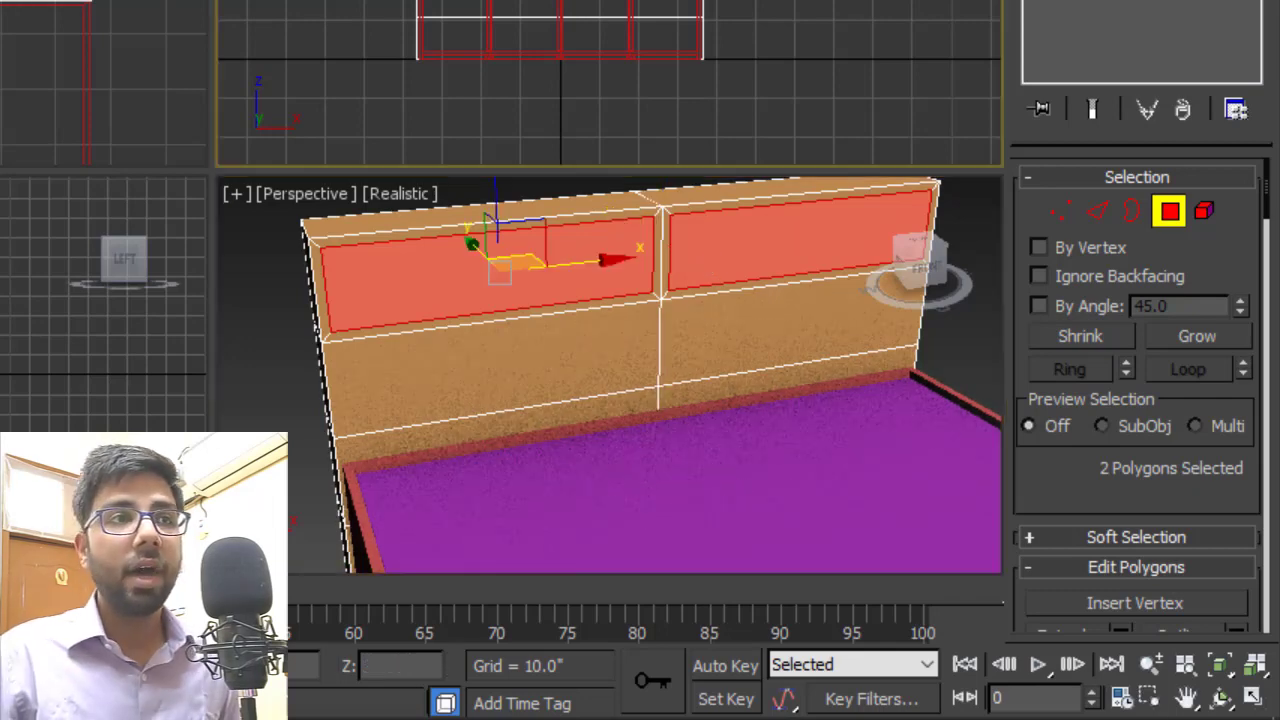
- Narrow the divider between the two inset panels by moving the vertices on both sides to 0.5" from the centre line
{"action": "scroll", "coordinate": [519, 42], "scroll_direction": "up", "scroll_amount": 5}
{"action": "scroll", "coordinate": [511, 64], "scroll_direction": "up", "scroll_amount": 4}
{"action": "middle_click_drag", "start_coordinate": [510, 332], "coordinate": [520, 223]}
{"action": "scroll", "coordinate": [511, 185], "scroll_direction": "down", "scroll_amount": 2}
{"action": "scroll", "coordinate": [511, 229], "scroll_direction": "up", "scroll_amount": 2}
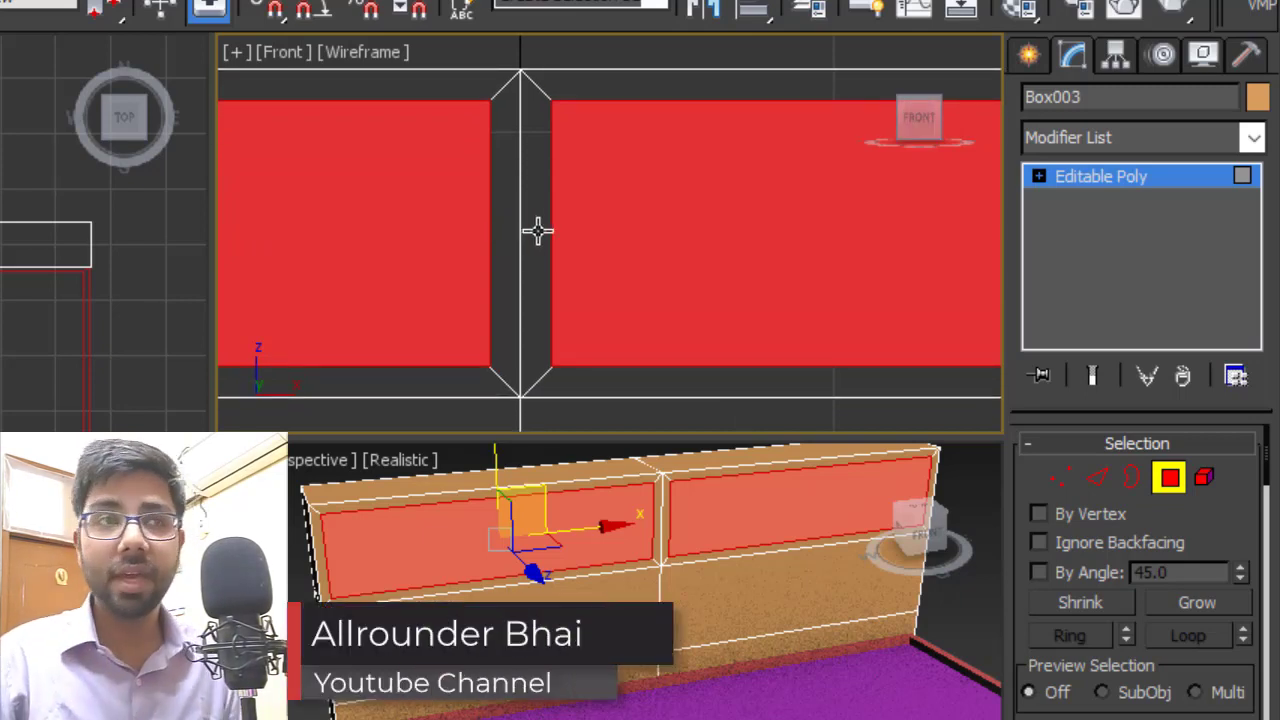
{"action": "left_click", "coordinate": [1061, 478]}
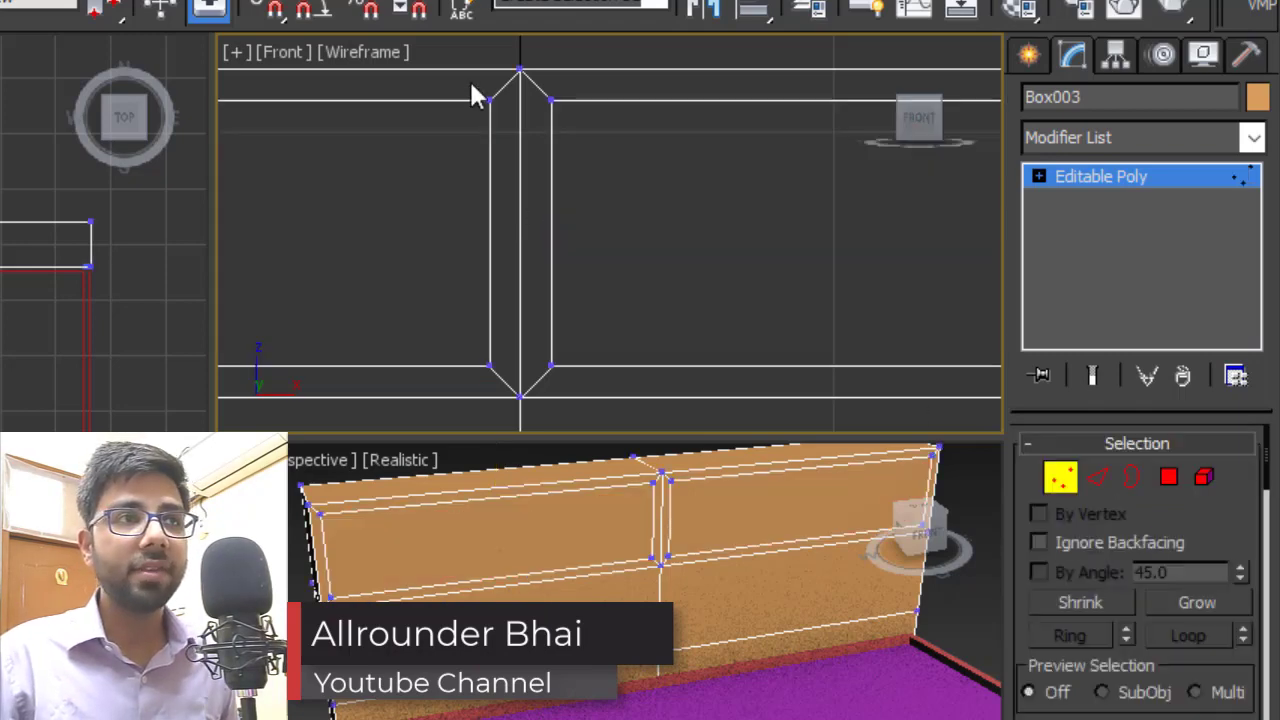
{"action": "left_click_drag", "start_coordinate": [469, 80], "coordinate": [508, 400]}
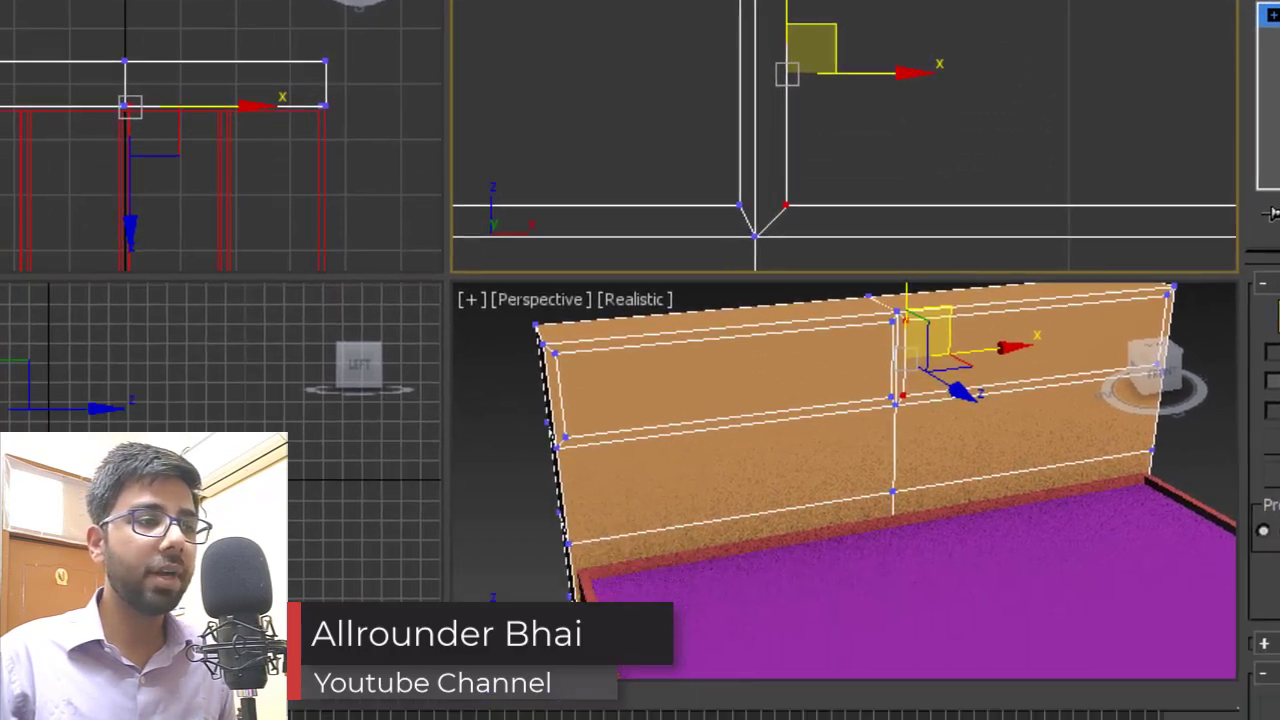
{"action": "type", "text": "0.5"}
{"action": "key", "text": "Return"}
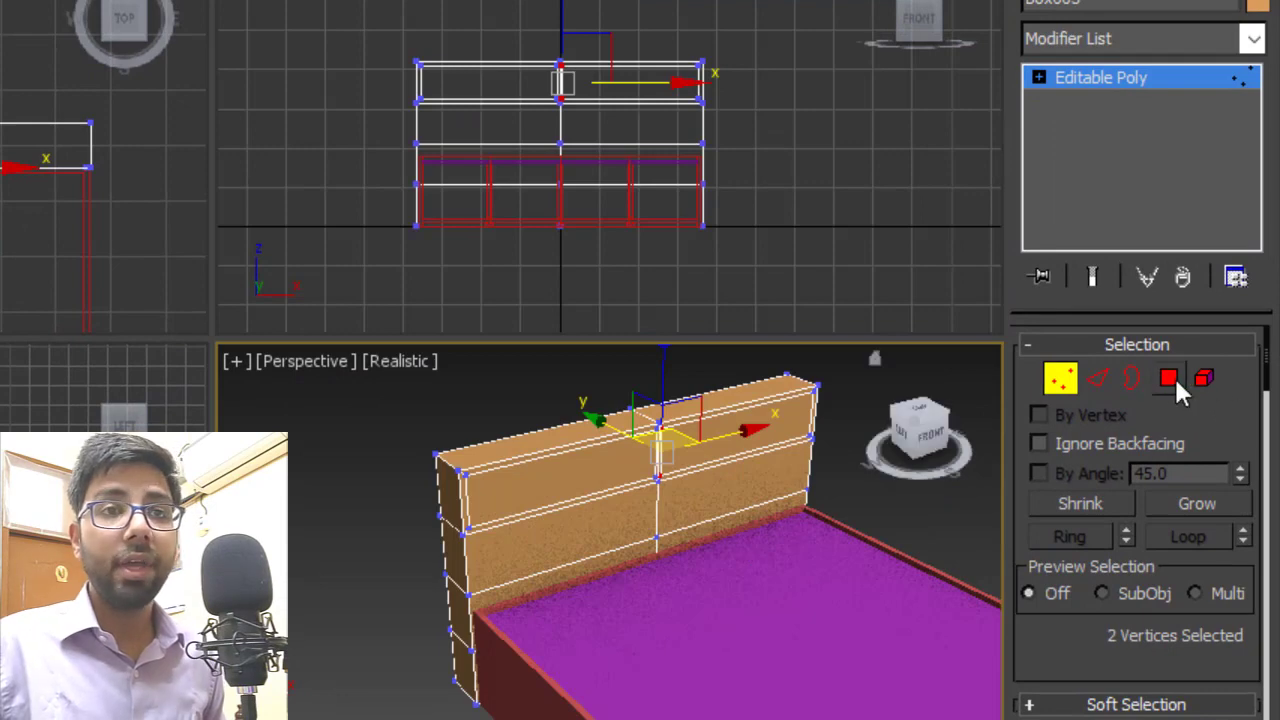
- Extrude the two inset polygons inward to hollow out open shelves in the headboard's top row
{"action": "left_click", "coordinate": [1174, 375]}
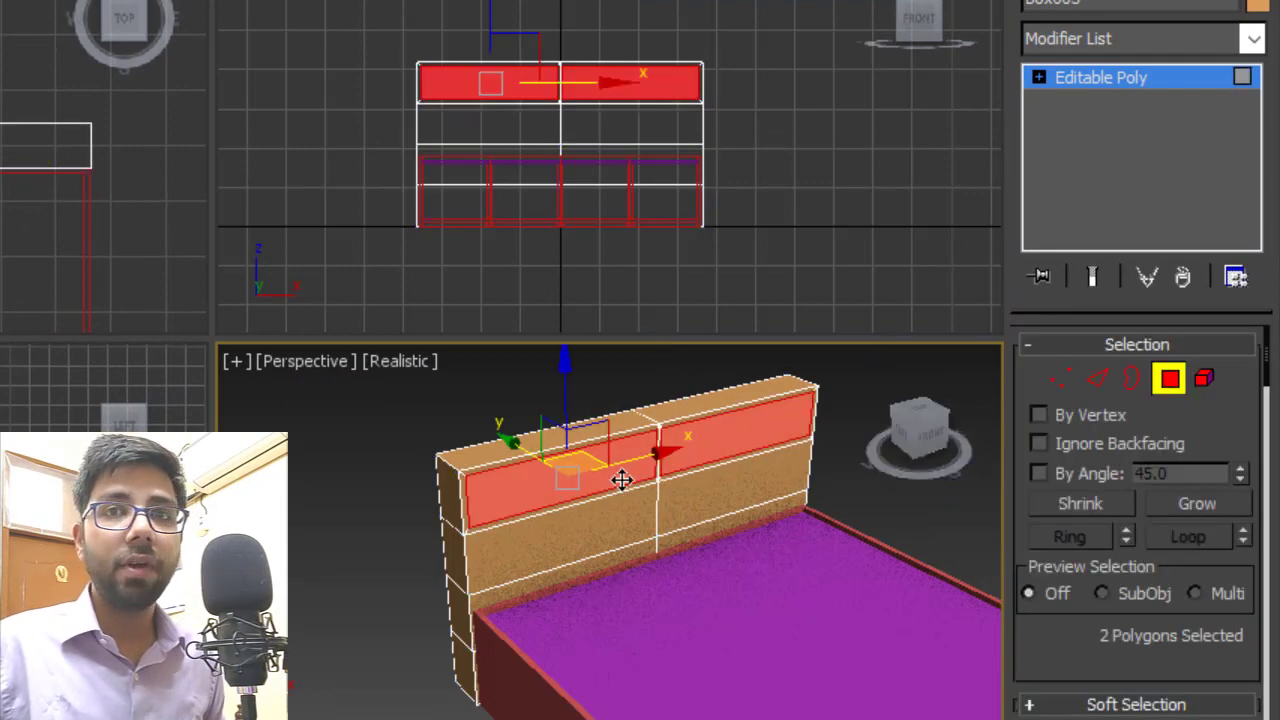
{"action": "scroll", "coordinate": [623, 477], "scroll_direction": "up", "scroll_amount": 2}
{"action": "right_click", "coordinate": [791, 426]}
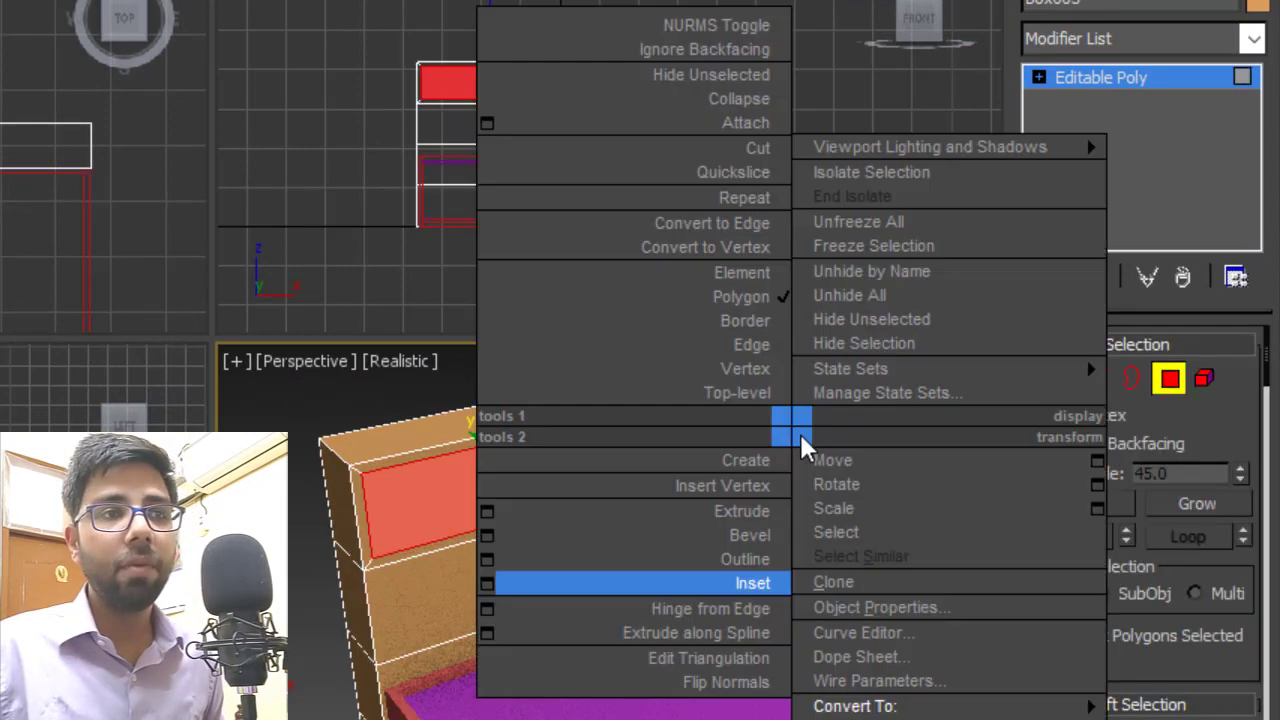
{"action": "left_click", "coordinate": [487, 511]}
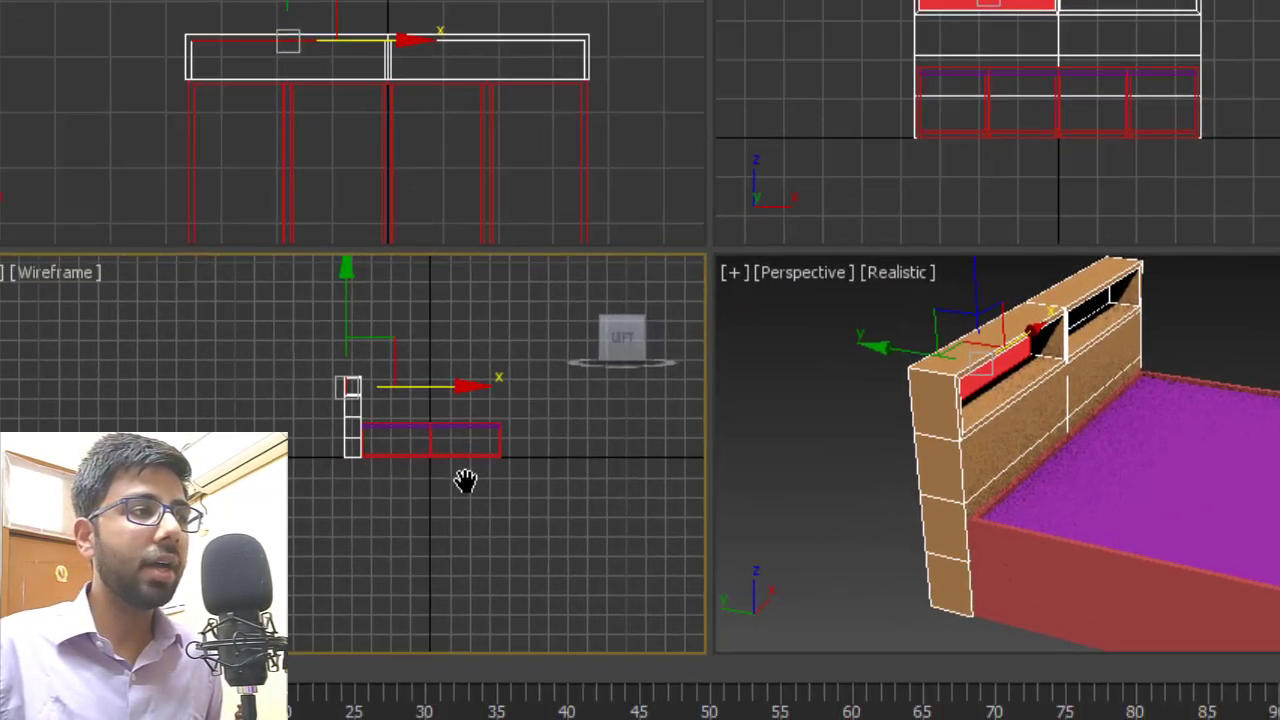
- Examine the depth of the shelf recesses and the thickness of the headboard's back panel from the side
{"action": "scroll", "coordinate": [465, 319], "scroll_direction": "up", "scroll_amount": 5}
{"action": "middle_click_drag", "start_coordinate": [465, 319], "coordinate": [465, 471]}
{"action": "scroll", "coordinate": [458, 427], "scroll_direction": "up", "scroll_amount": 3}
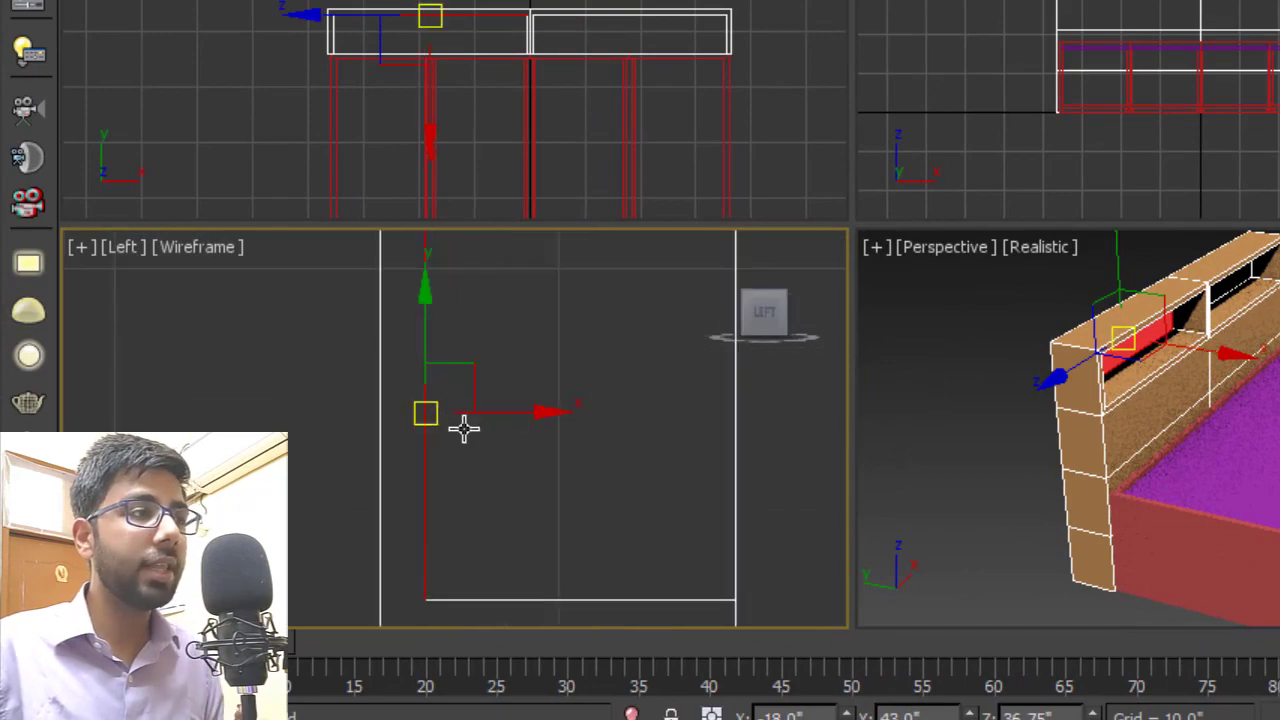
{"action": "middle_click_drag", "start_coordinate": [534, 430], "coordinate": [520, 417]}
{"action": "scroll", "coordinate": [520, 417], "scroll_direction": "down", "scroll_amount": 3}
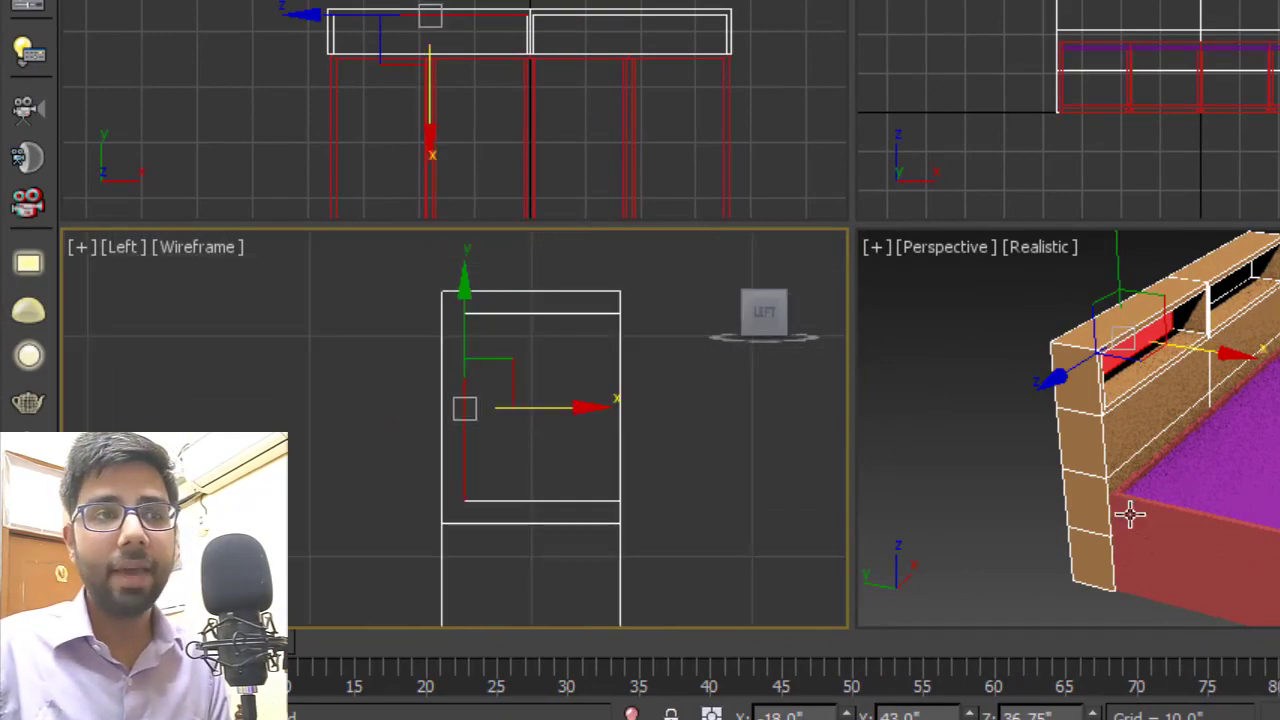
{"action": "middle_click_drag", "start_coordinate": [1219, 453], "coordinate": [1279, 323], "text": "alt"}
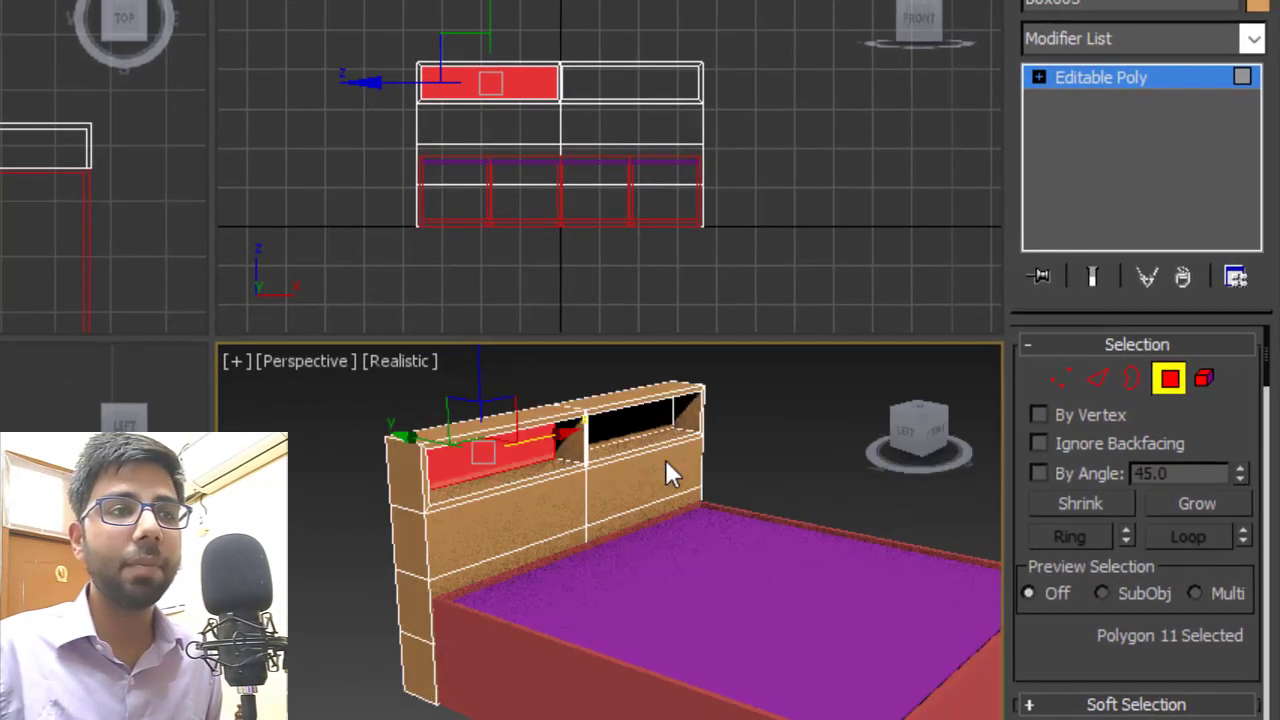
- Select the six rear polygons below the headboard's top row together with its two underside polygons
{"action": "middle_click_drag", "start_coordinate": [674, 523], "coordinate": [625, 525], "text": "alt"}
{"action": "middle_click_drag", "start_coordinate": [531, 509], "coordinate": [596, 543], "text": "alt"}
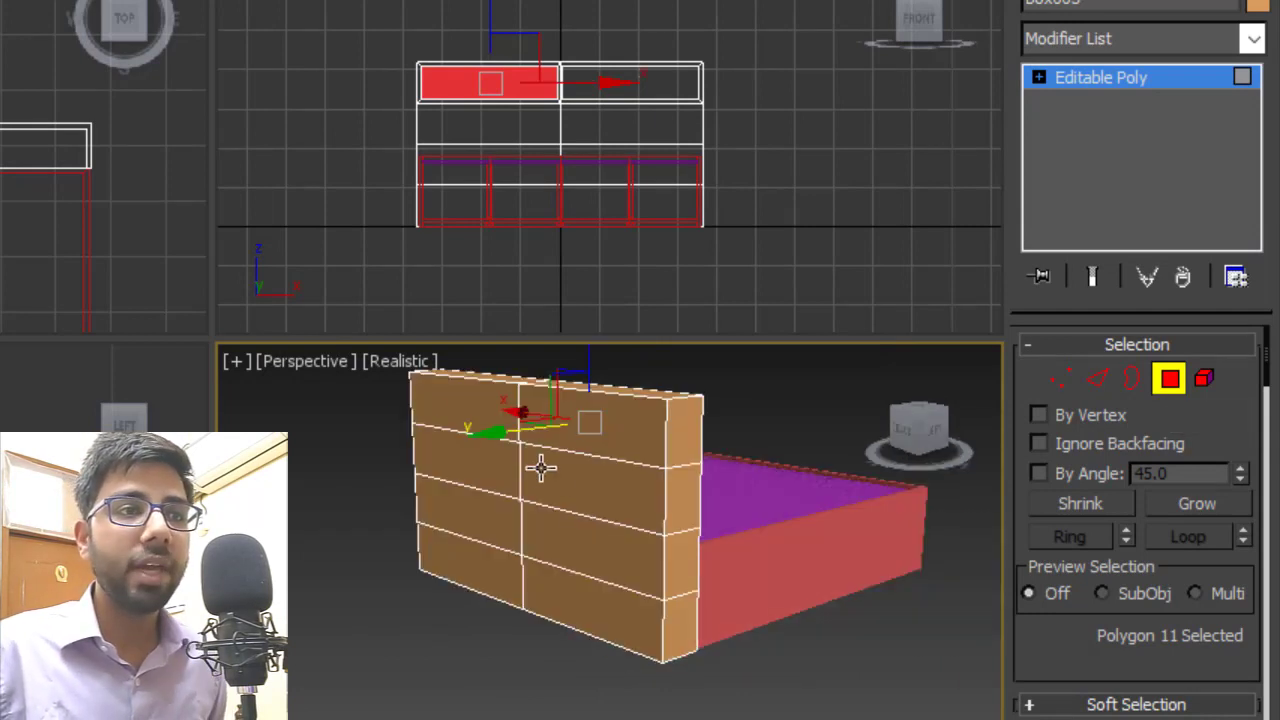
{"action": "left_click", "coordinate": [494, 526], "text": "ctrl"}
{"action": "left_click", "coordinate": [594, 543], "text": "ctrl"}
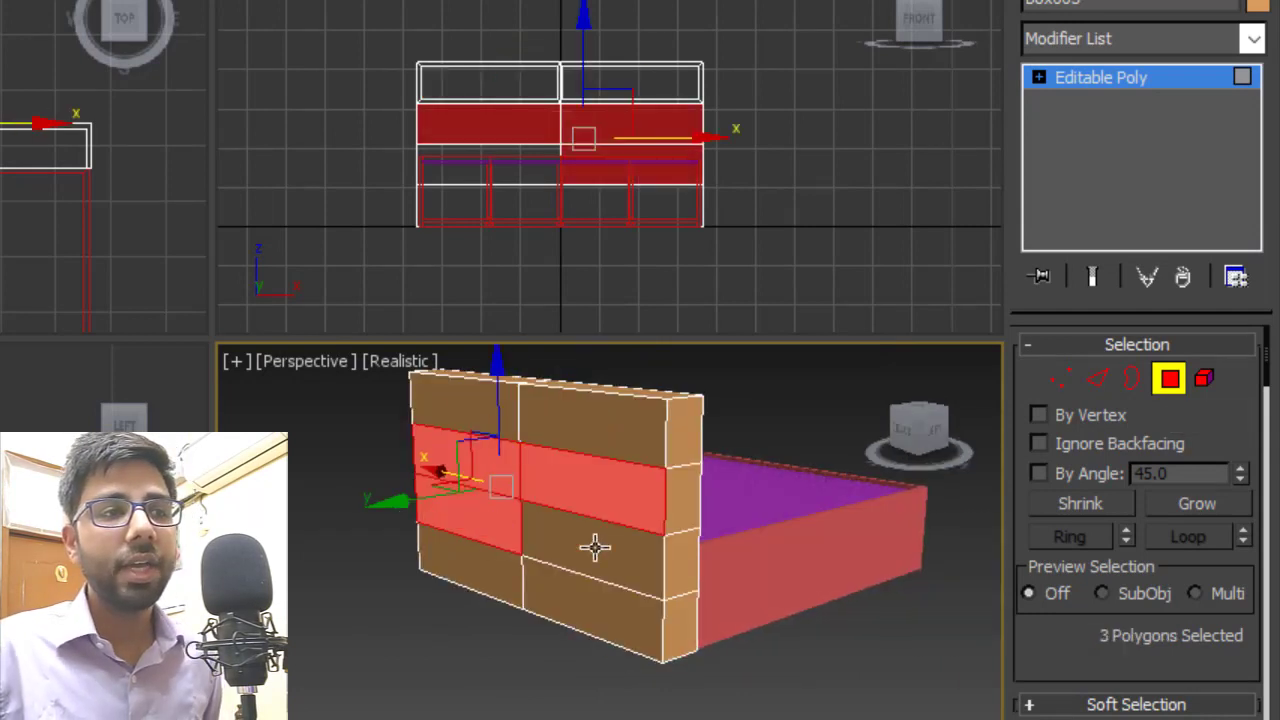
{"action": "left_click", "coordinate": [590, 500], "text": "ctrl"}
{"action": "left_click", "coordinate": [600, 583], "text": "ctrl"}
{"action": "left_click", "coordinate": [479, 575], "text": "ctrl"}
{"action": "middle_click_drag", "start_coordinate": [701, 645], "coordinate": [758, 510], "text": "alt"}
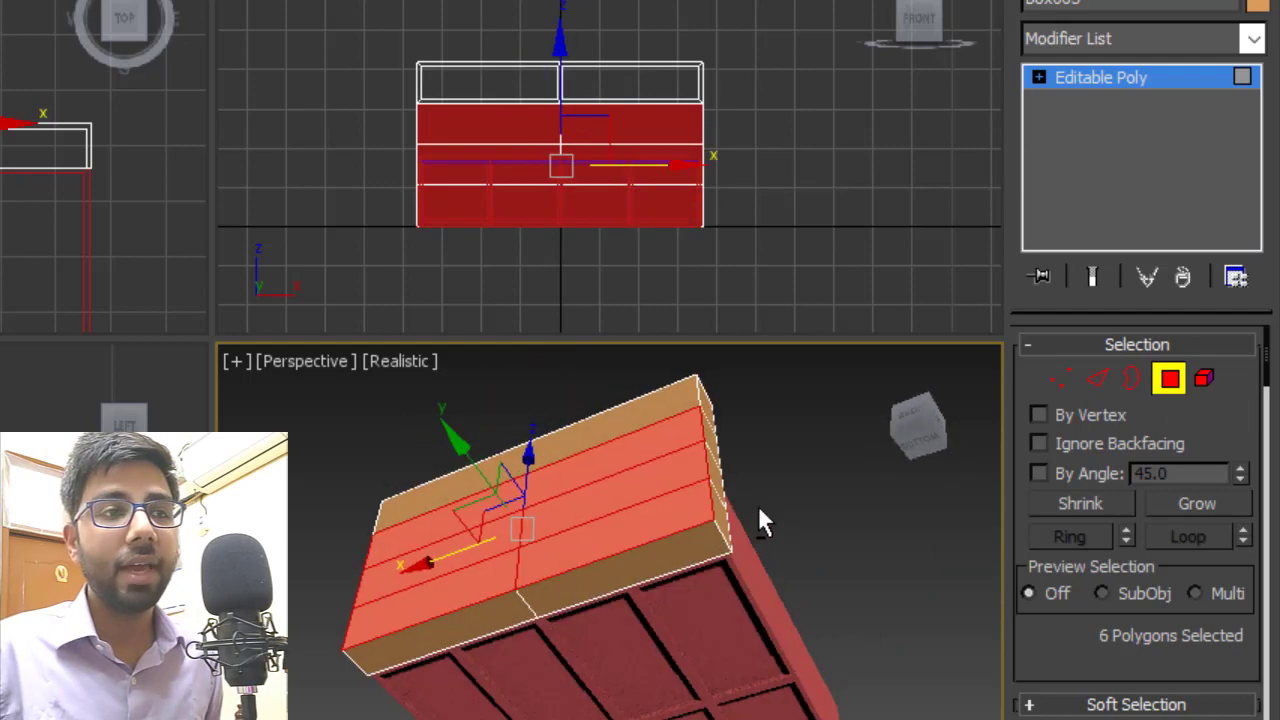
{"action": "left_click", "coordinate": [510, 608], "text": "ctrl"}
{"action": "left_click", "coordinate": [510, 608], "text": "ctrl"}
{"action": "middle_click_drag", "start_coordinate": [774, 586], "coordinate": [700, 455], "text": "alt"}
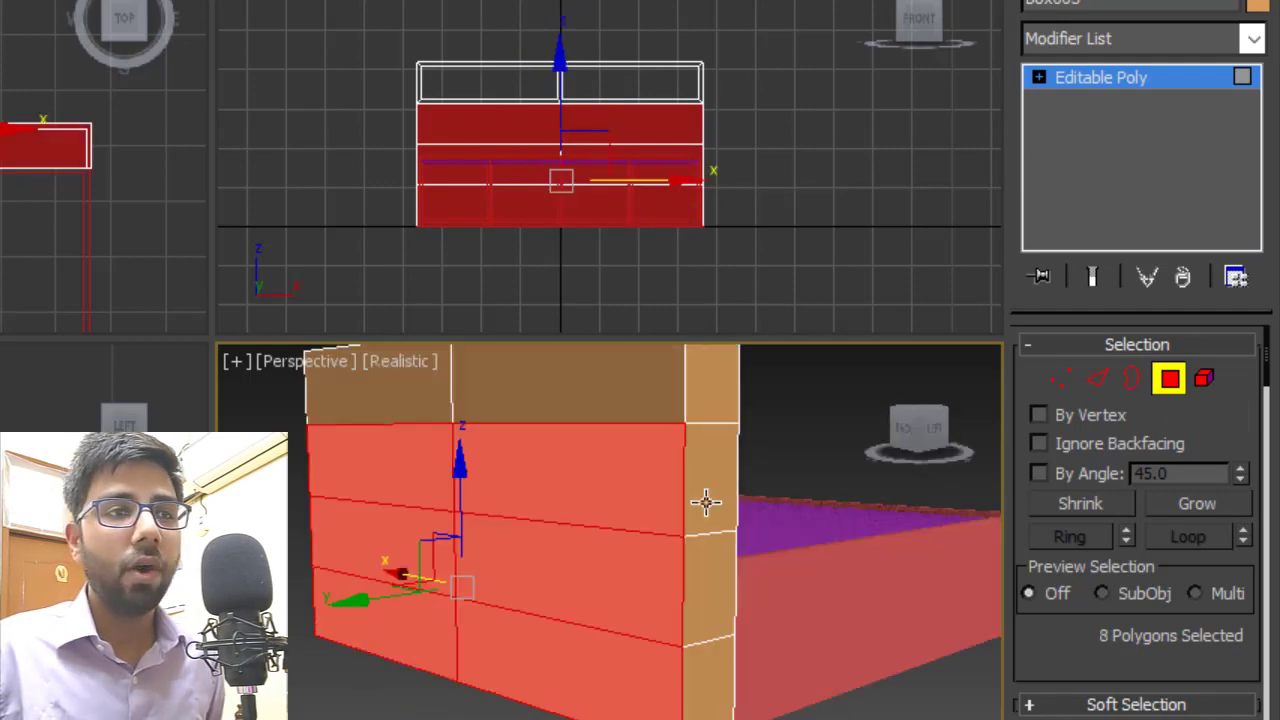
- Inset the eight selected headboard polygons by 1" as a single group
{"action": "right_click", "coordinate": [697, 452]}
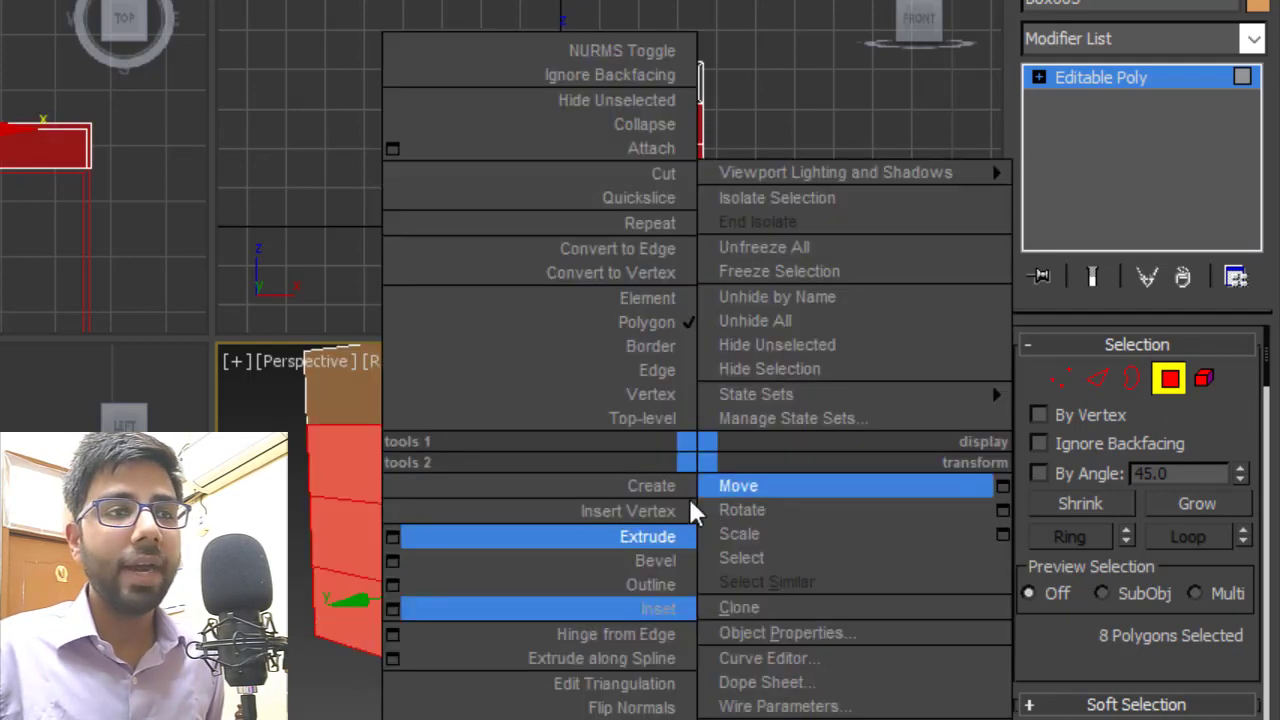
{"action": "left_click", "coordinate": [392, 608]}
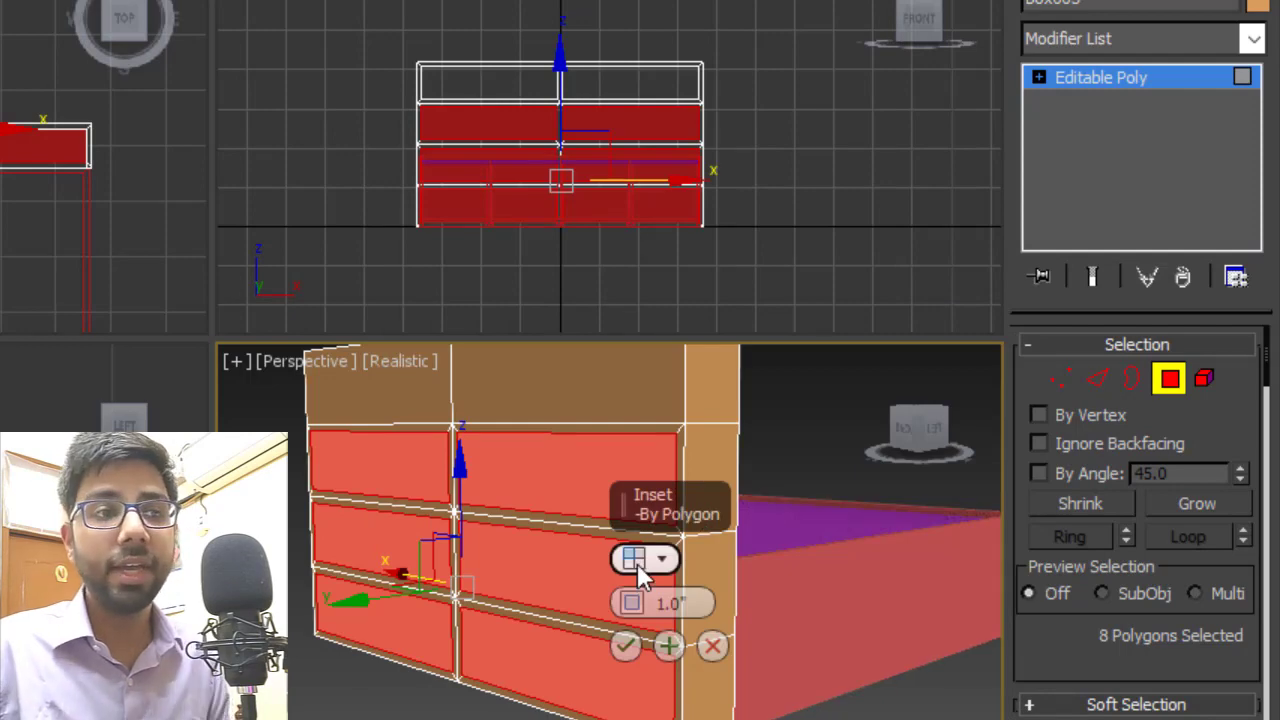
{"action": "left_click", "coordinate": [637, 563]}
{"action": "middle_click_drag", "start_coordinate": [586, 614], "coordinate": [523, 494], "text": "alt"}
{"action": "left_click", "coordinate": [625, 645]}
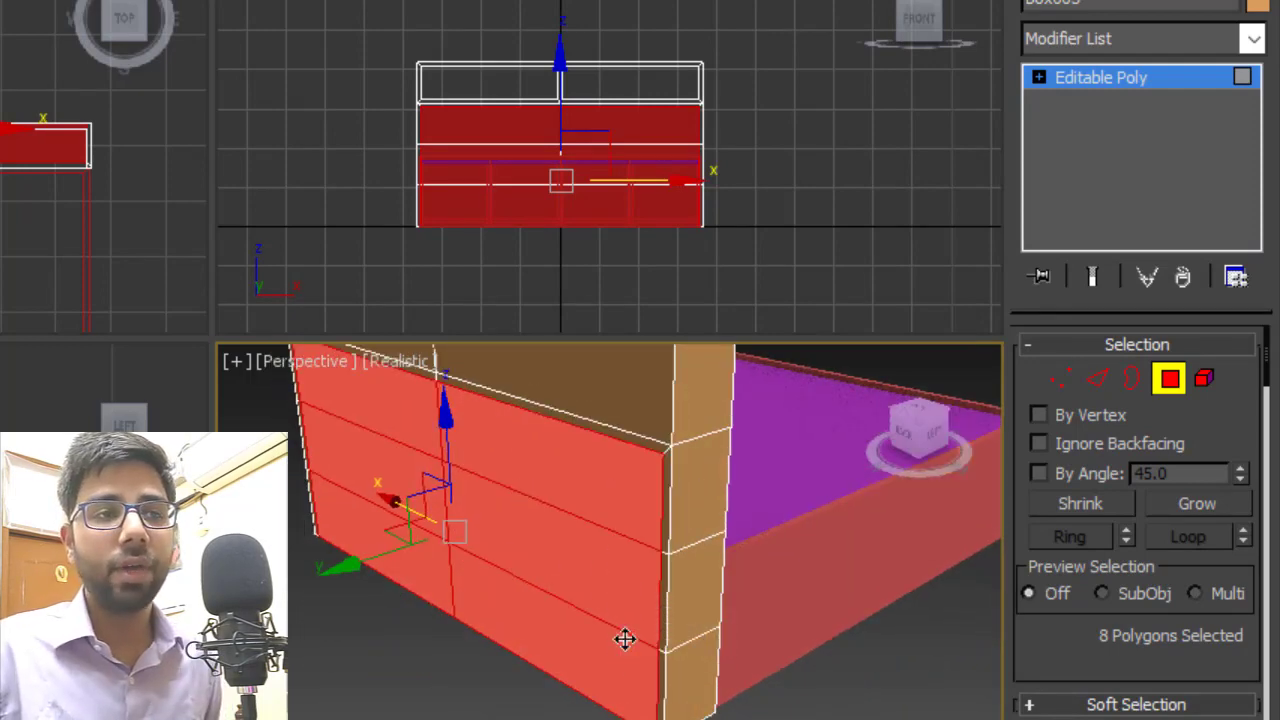
- Extrude the inset group by -7" to hollow out the storage space at the back of the headboard
{"action": "right_click", "coordinate": [636, 502]}
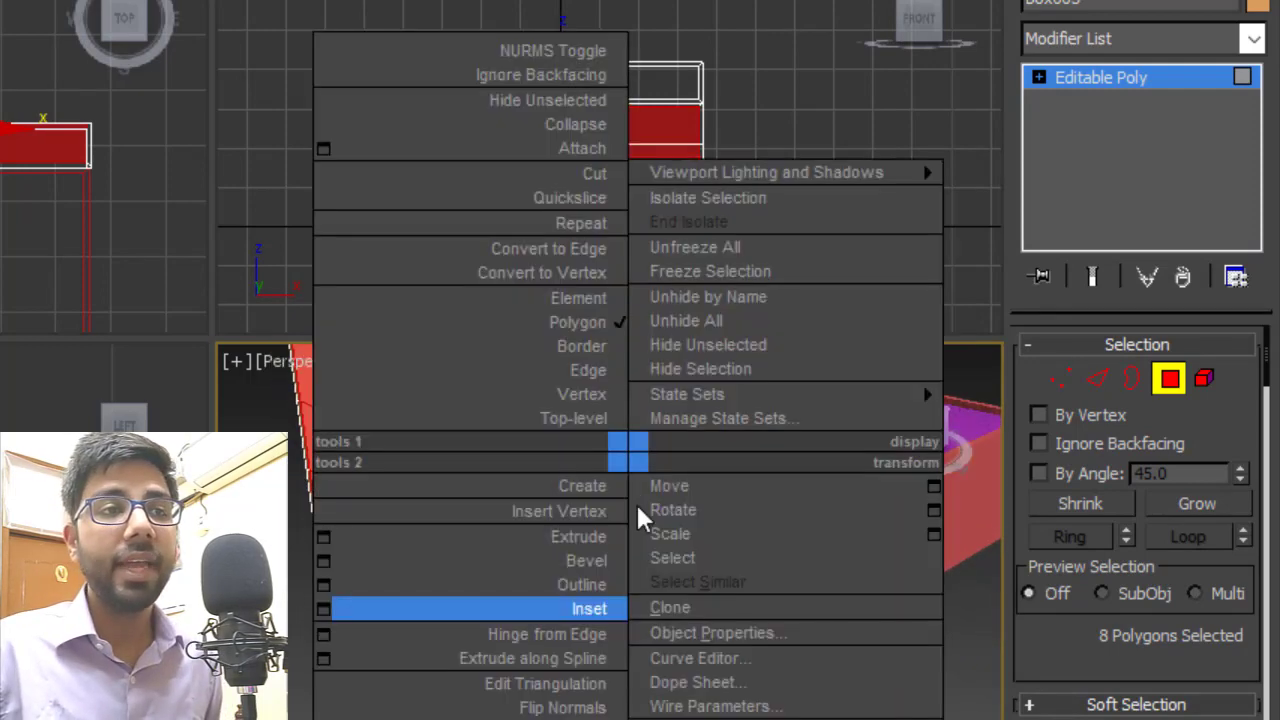
{"action": "left_click", "coordinate": [323, 536]}
{"action": "middle_click_drag", "start_coordinate": [482, 514], "coordinate": [514, 463], "text": "alt"}
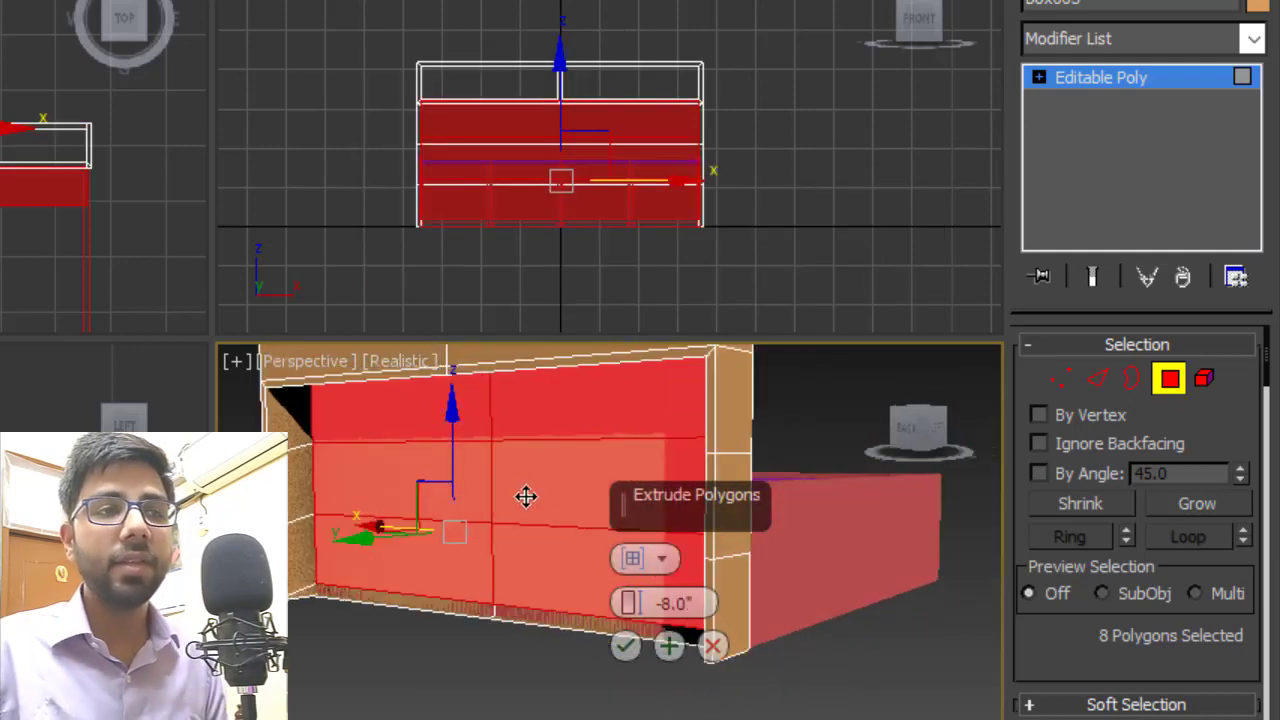
{"action": "left_click_drag", "start_coordinate": [711, 603], "coordinate": [521, 650]}
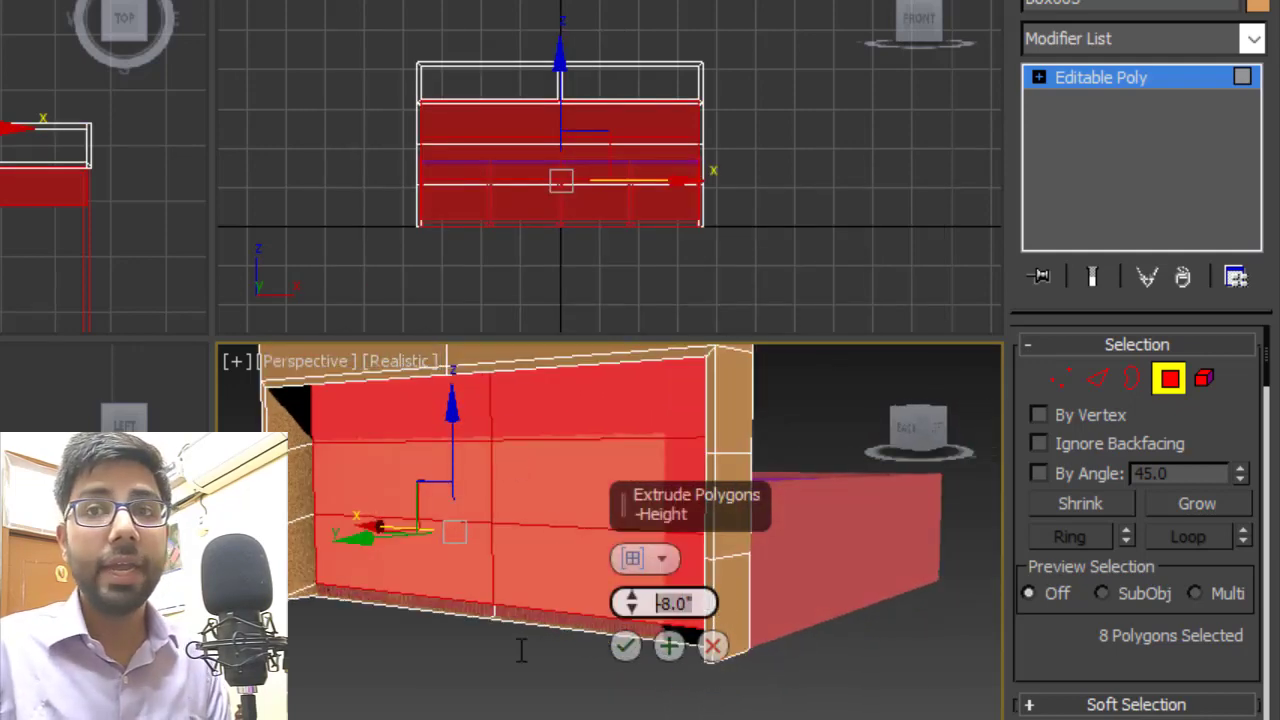
{"action": "type", "text": "-7"}
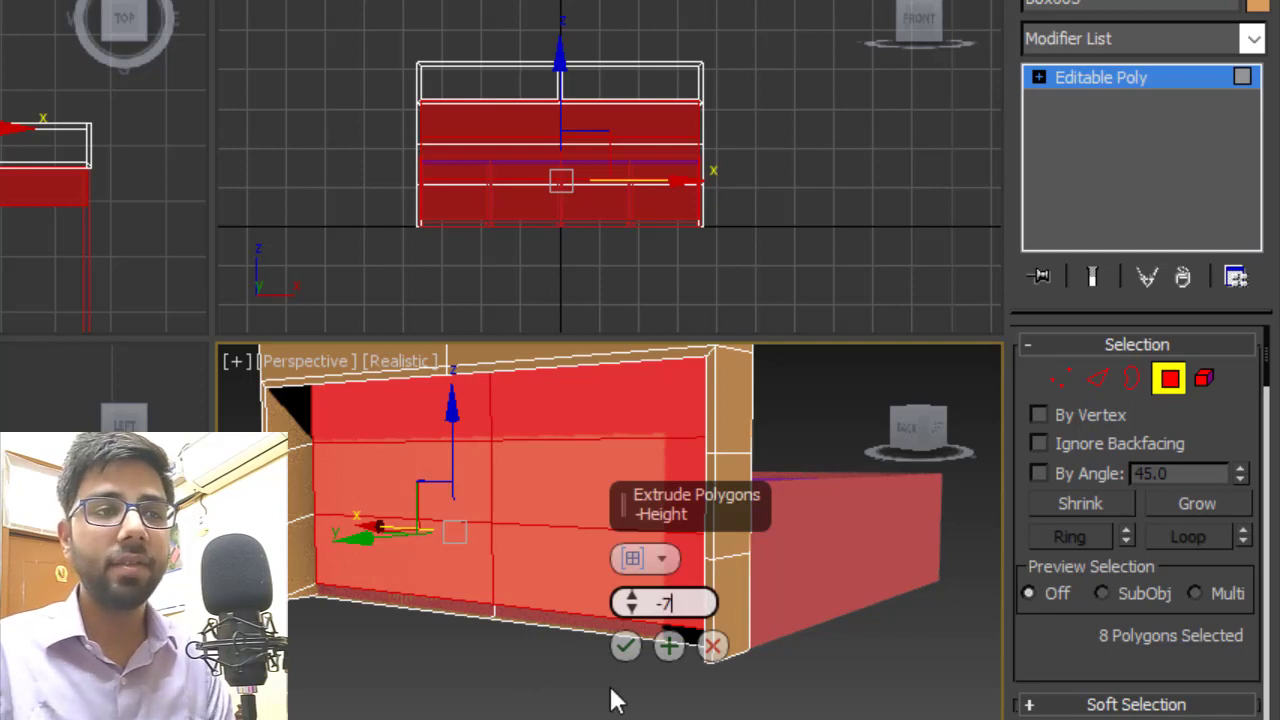
{"action": "key", "text": "Return"}
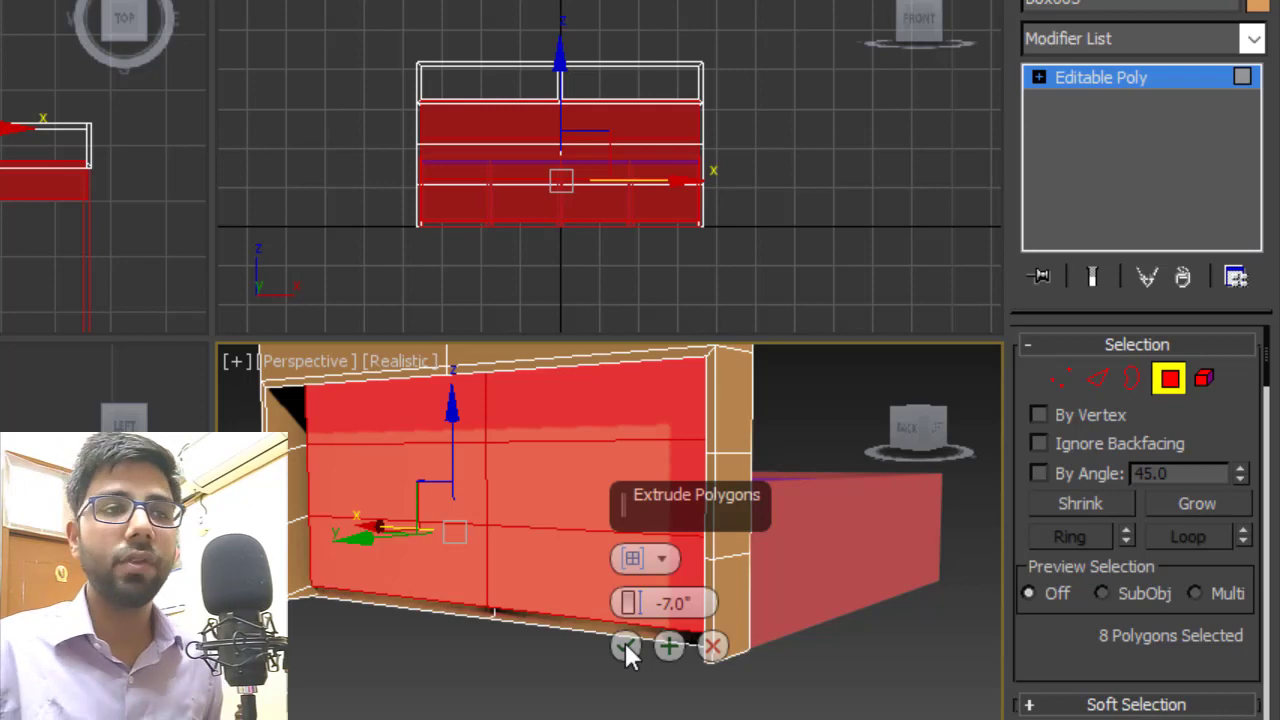
{"action": "left_click", "coordinate": [626, 645]}
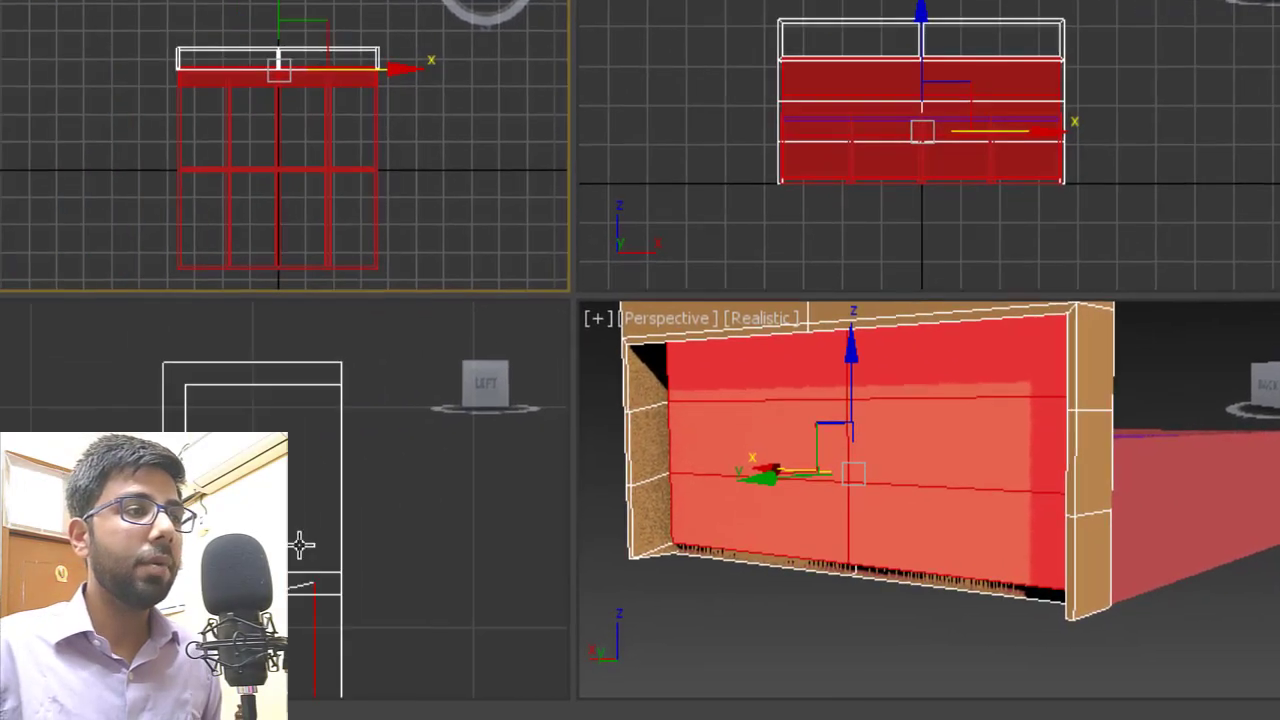
- In the left view, move the extruded polygons straight down until the sloping recess edges are level
{"action": "scroll", "coordinate": [299, 545], "scroll_direction": "down", "scroll_amount": 3}
{"action": "middle_click_drag", "start_coordinate": [299, 545], "coordinate": [213, 364]}
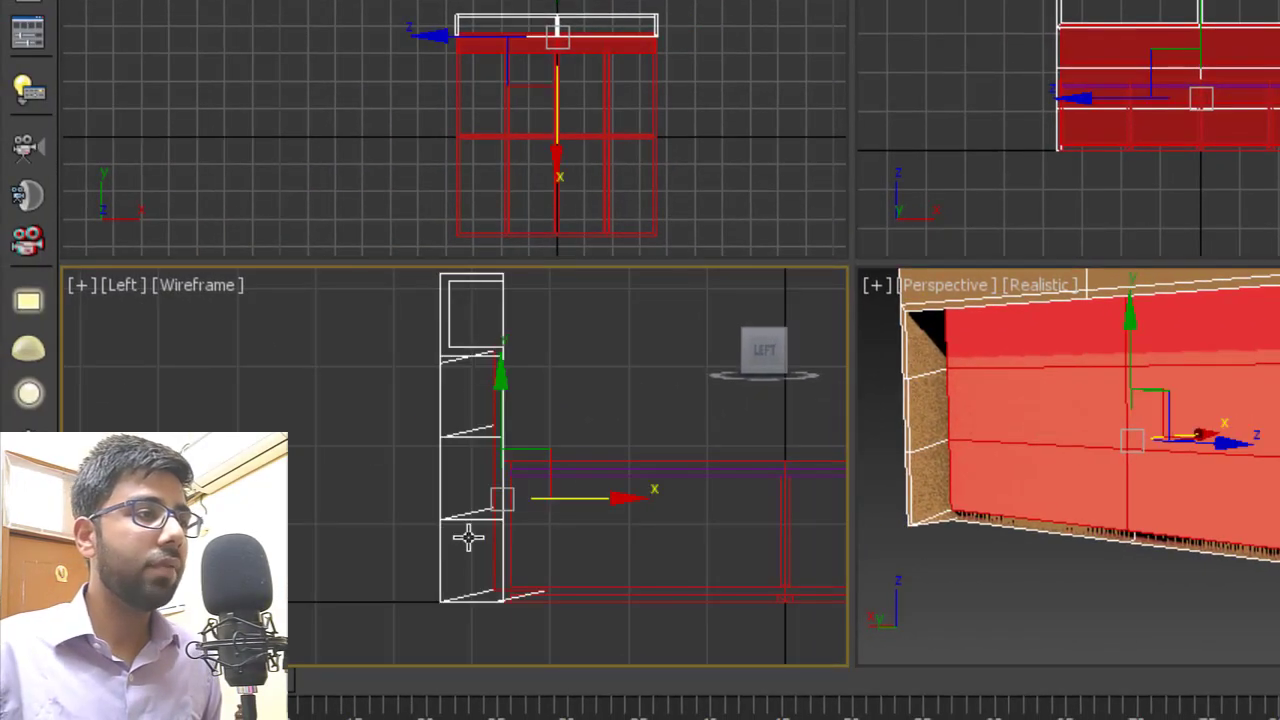
{"action": "scroll", "coordinate": [469, 537], "scroll_direction": "up", "scroll_amount": 2}
{"action": "middle_click_drag", "start_coordinate": [526, 486], "coordinate": [642, 560]}
{"action": "scroll", "coordinate": [651, 382], "scroll_direction": "up", "scroll_amount": 2}
{"action": "middle_click_drag", "start_coordinate": [640, 400], "coordinate": [613, 363]}
{"action": "scroll", "coordinate": [586, 509], "scroll_direction": "down", "scroll_amount": 3}
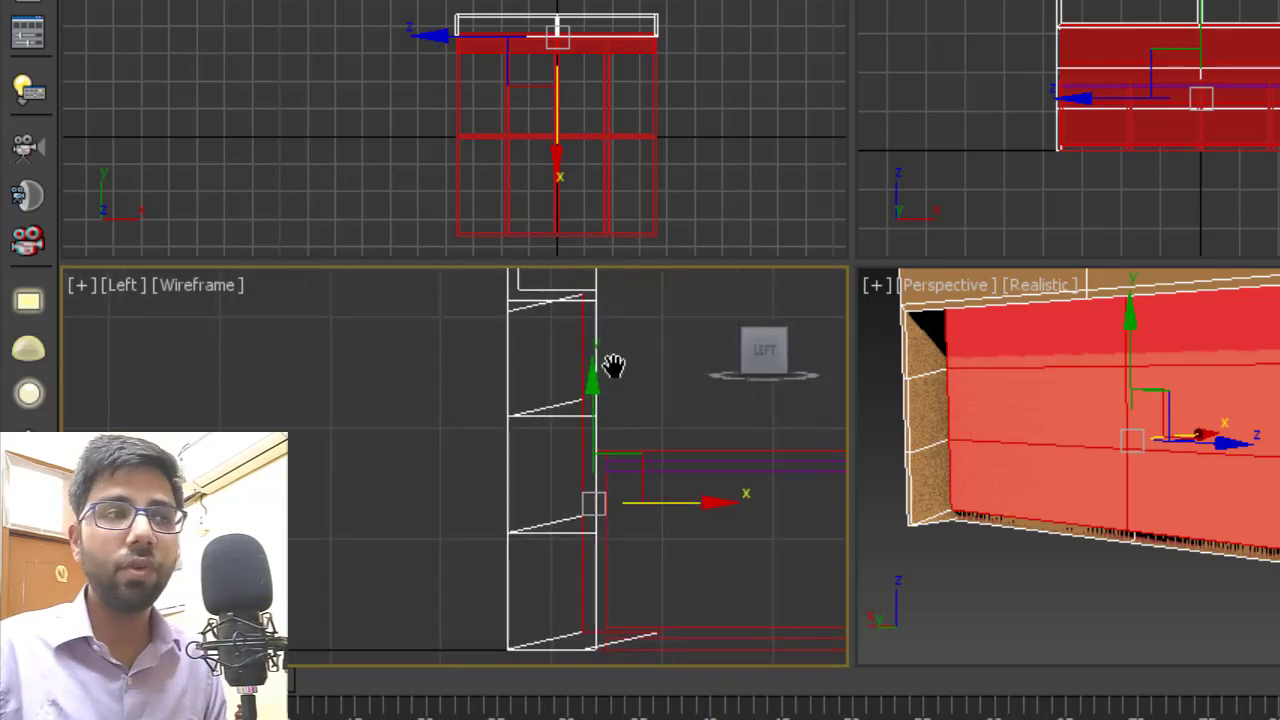
{"action": "scroll", "coordinate": [643, 420], "scroll_direction": "up", "scroll_amount": 2}
{"action": "middle_click_drag", "start_coordinate": [643, 420], "coordinate": [611, 486]}
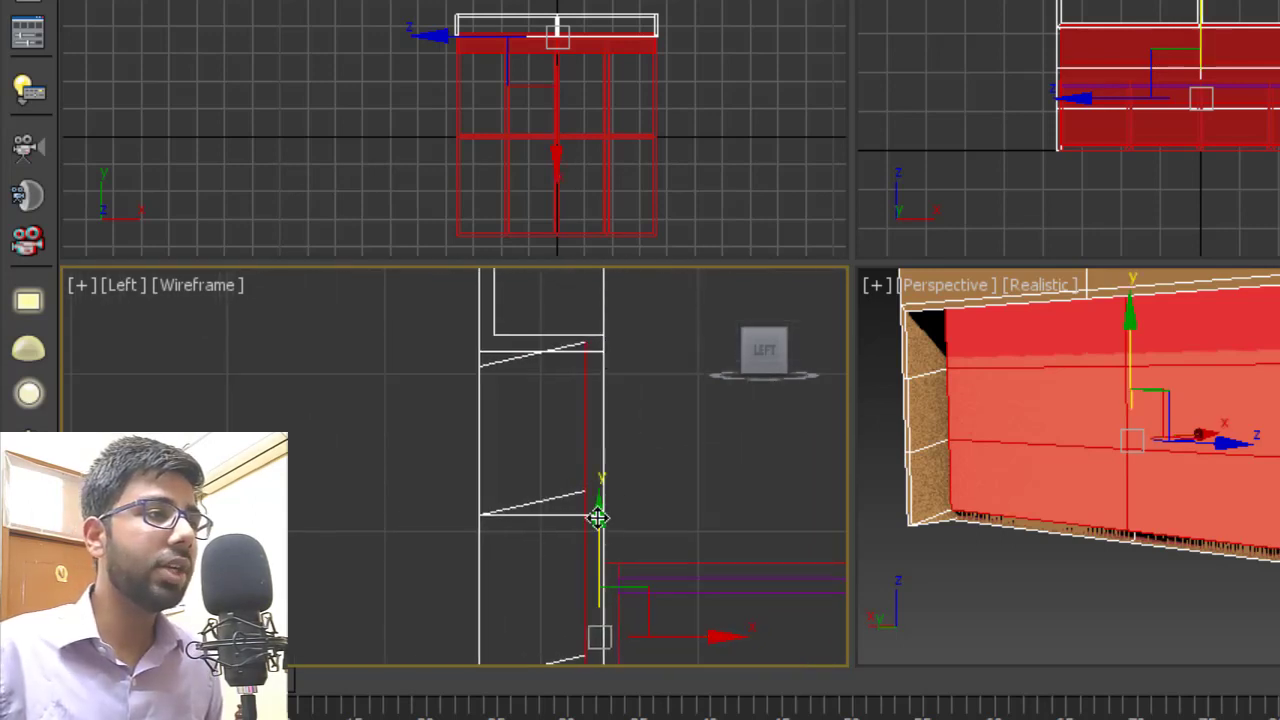
{"action": "left_click_drag", "start_coordinate": [597, 517], "coordinate": [680, 540]}
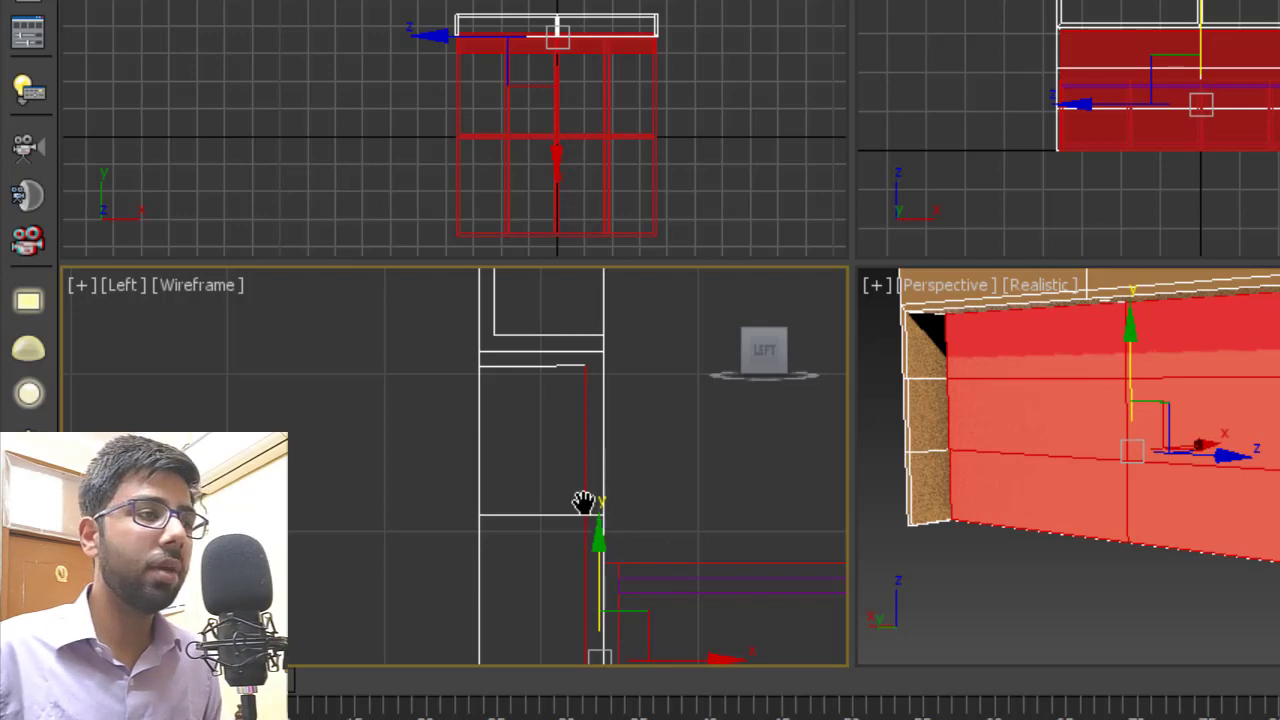
- Select the overlapping vertices at the recess's bottom inner corner and move them up to separate them
{"action": "middle_click_drag", "start_coordinate": [586, 506], "coordinate": [543, 397]}
{"action": "middle_click_drag", "start_coordinate": [531, 560], "coordinate": [457, 350]}
{"action": "scroll", "coordinate": [457, 350], "scroll_direction": "up", "scroll_amount": 2}
{"action": "scroll", "coordinate": [457, 355], "scroll_direction": "down", "scroll_amount": 2}
{"action": "scroll", "coordinate": [537, 434], "scroll_direction": "up", "scroll_amount": 3}
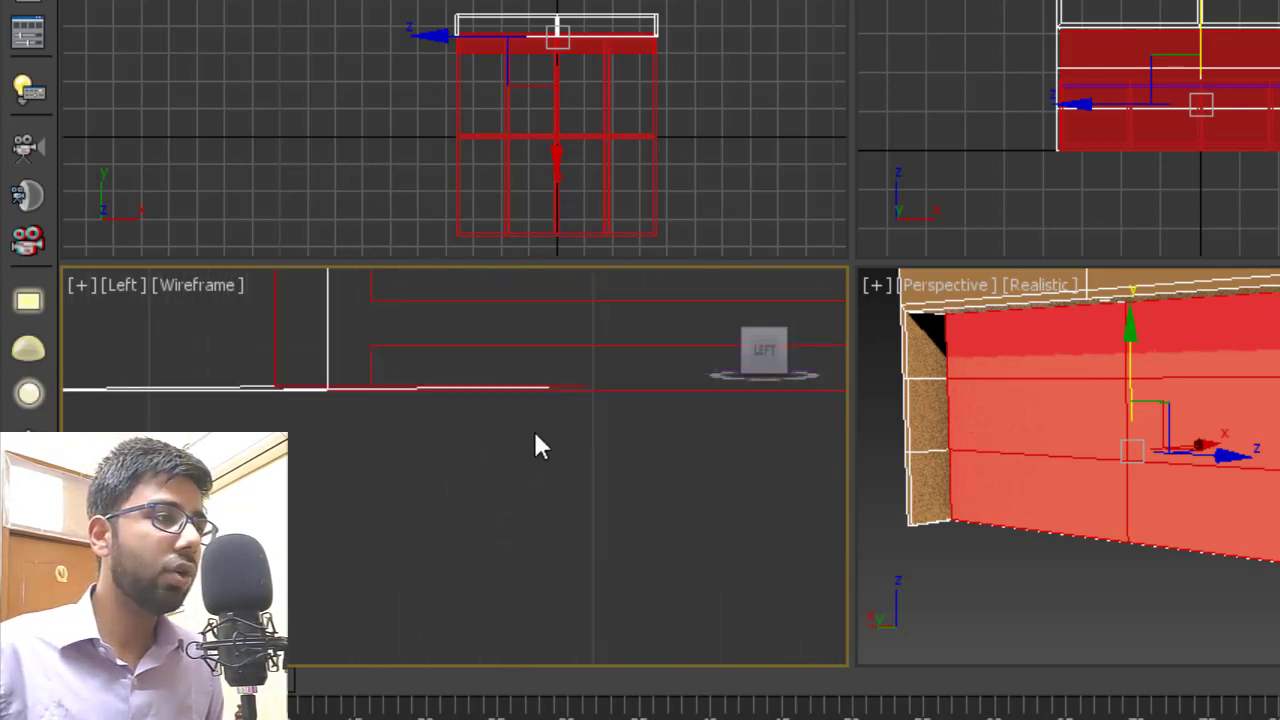
{"action": "middle_click_drag", "start_coordinate": [467, 427], "coordinate": [560, 519]}
{"action": "scroll", "coordinate": [612, 550], "scroll_direction": "down", "scroll_amount": 2}
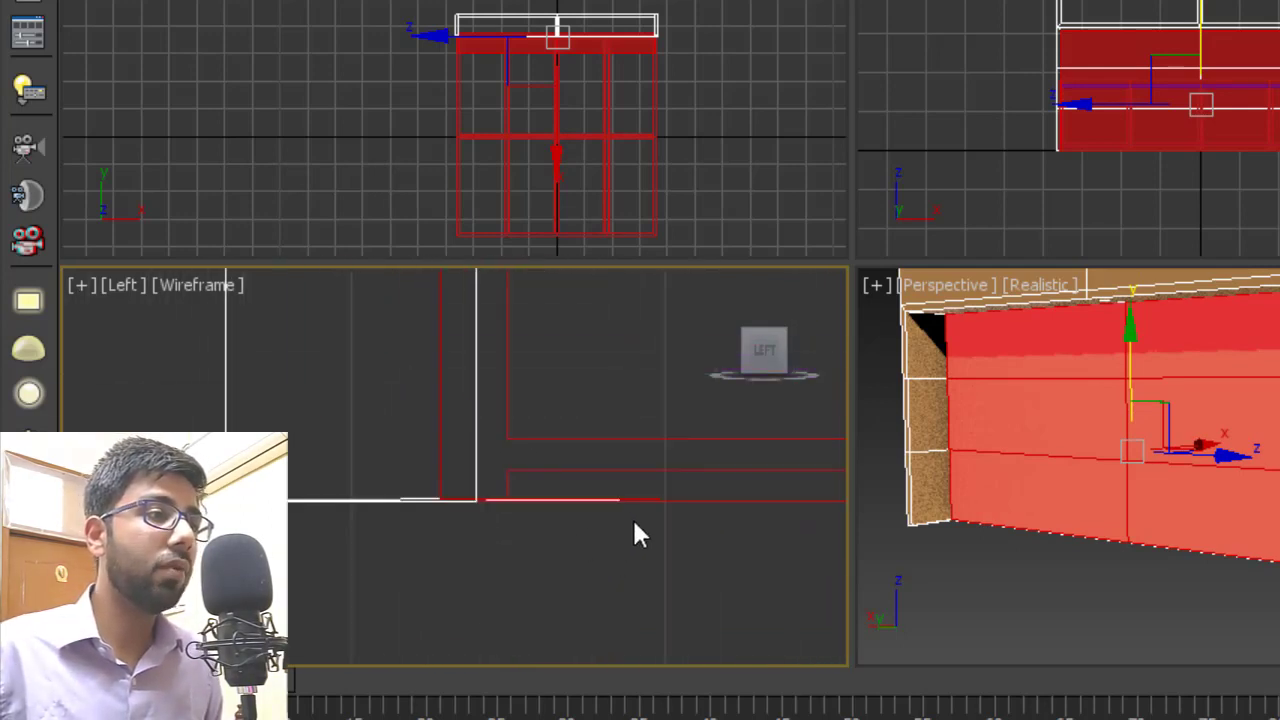
{"action": "key", "text": "1"}
{"action": "left_click_drag", "start_coordinate": [616, 548], "coordinate": [614, 549]}
{"action": "left_click_drag", "start_coordinate": [660, 500], "coordinate": [492, 443]}
{"action": "scroll", "coordinate": [447, 510], "scroll_direction": "up", "scroll_amount": 3}
{"action": "left_click_drag", "start_coordinate": [394, 424], "coordinate": [454, 520]}
{"action": "scroll", "coordinate": [407, 424], "scroll_direction": "down", "scroll_amount": 2}
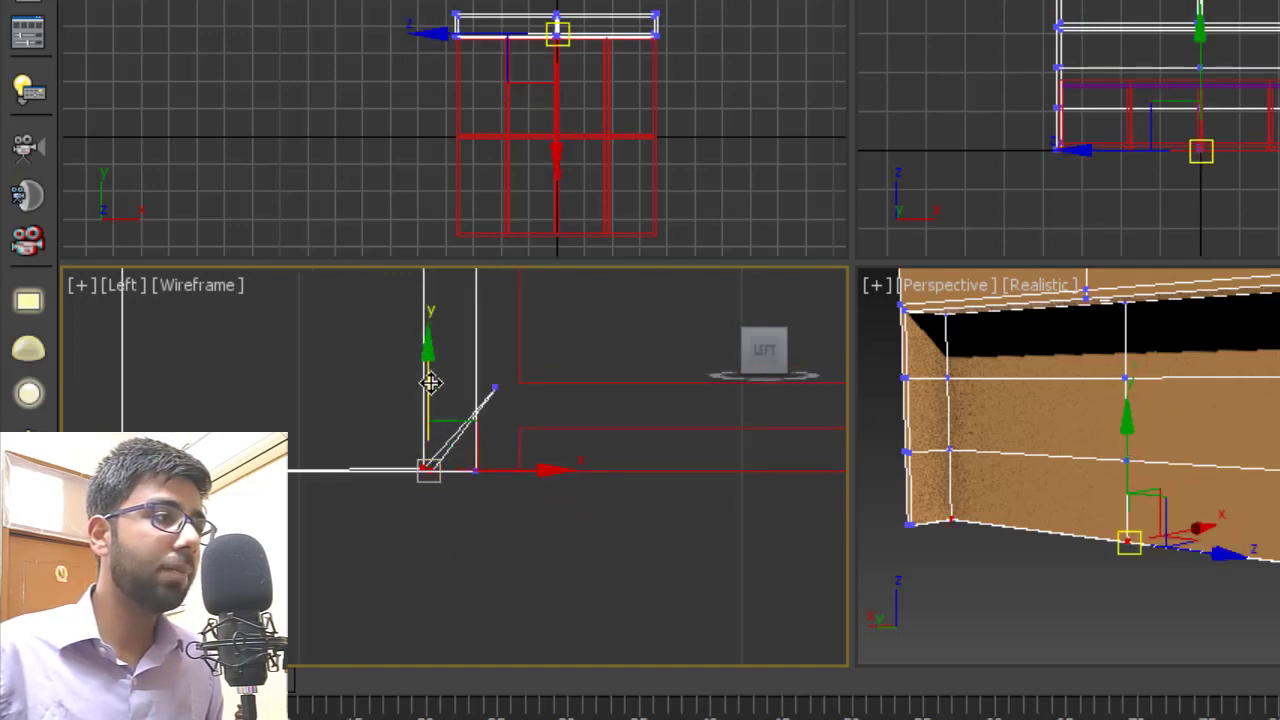
{"action": "left_click_drag", "start_coordinate": [431, 381], "coordinate": [429, 263]}
- Reposition the separated inner-corner vertices, bringing the lower one back down close to the headboard's base line
{"action": "scroll", "coordinate": [429, 405], "scroll_direction": "up", "scroll_amount": 1}
{"action": "left_click", "coordinate": [434, 425]}
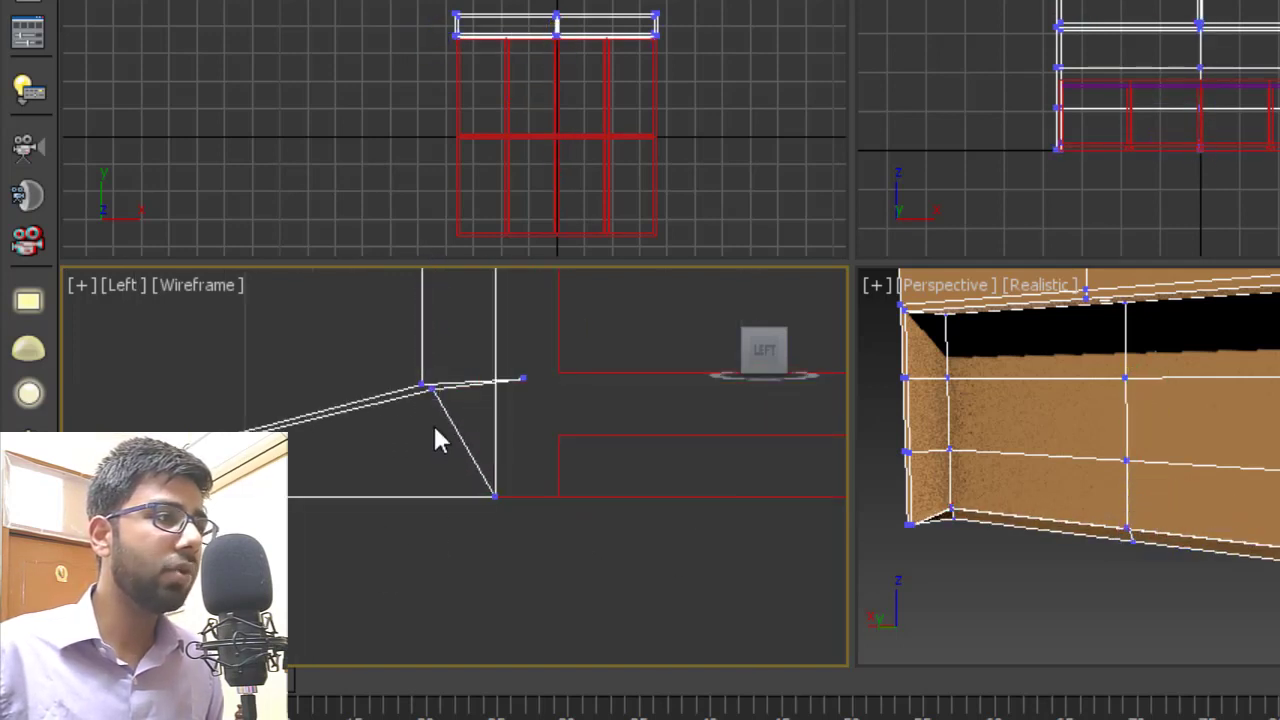
{"action": "scroll", "coordinate": [480, 400], "scroll_direction": "up", "scroll_amount": 2}
{"action": "left_click_drag", "start_coordinate": [463, 478], "coordinate": [463, 476]}
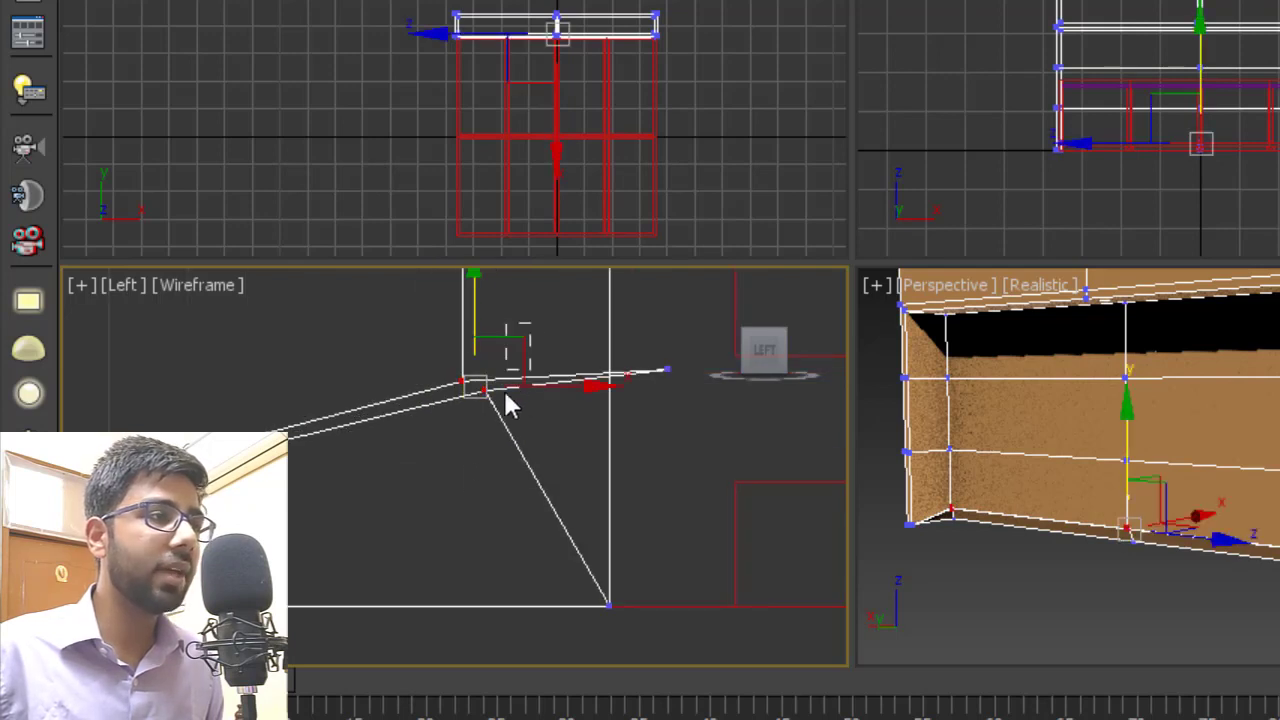
{"action": "left_click_drag", "start_coordinate": [486, 391], "coordinate": [513, 486]}
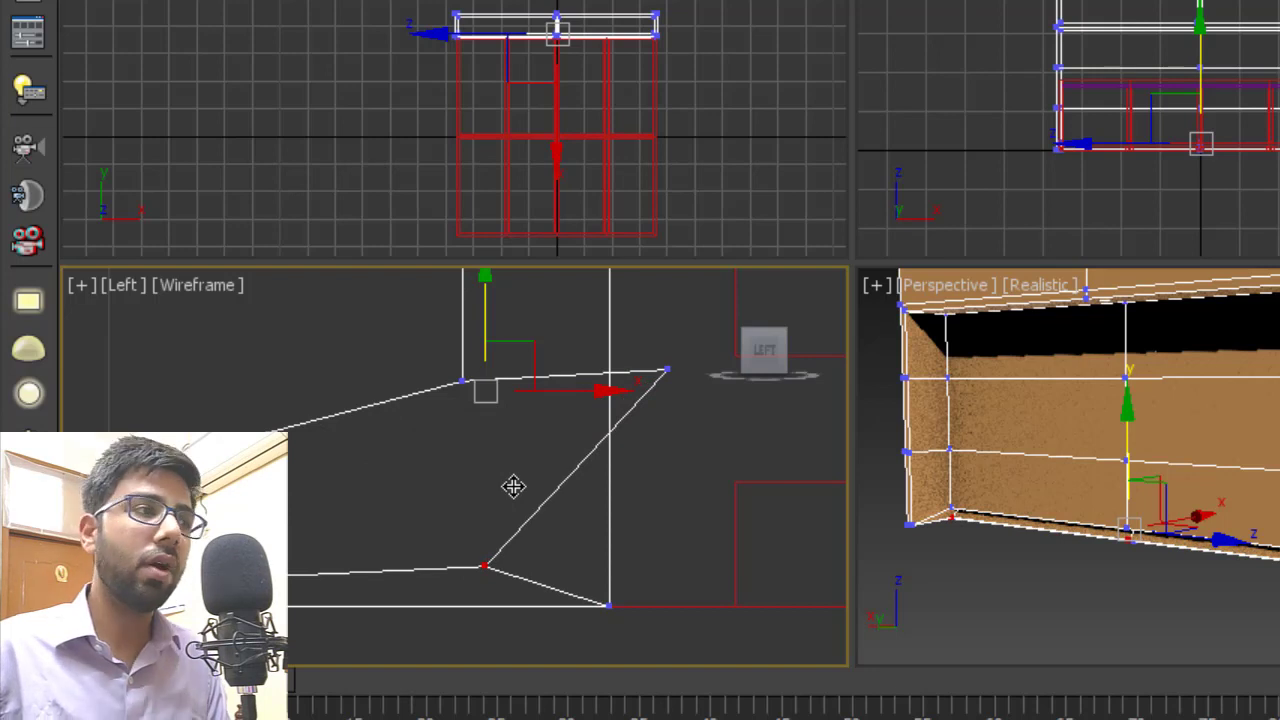
{"action": "scroll", "coordinate": [745, 477], "scroll_direction": "down", "scroll_amount": 5}
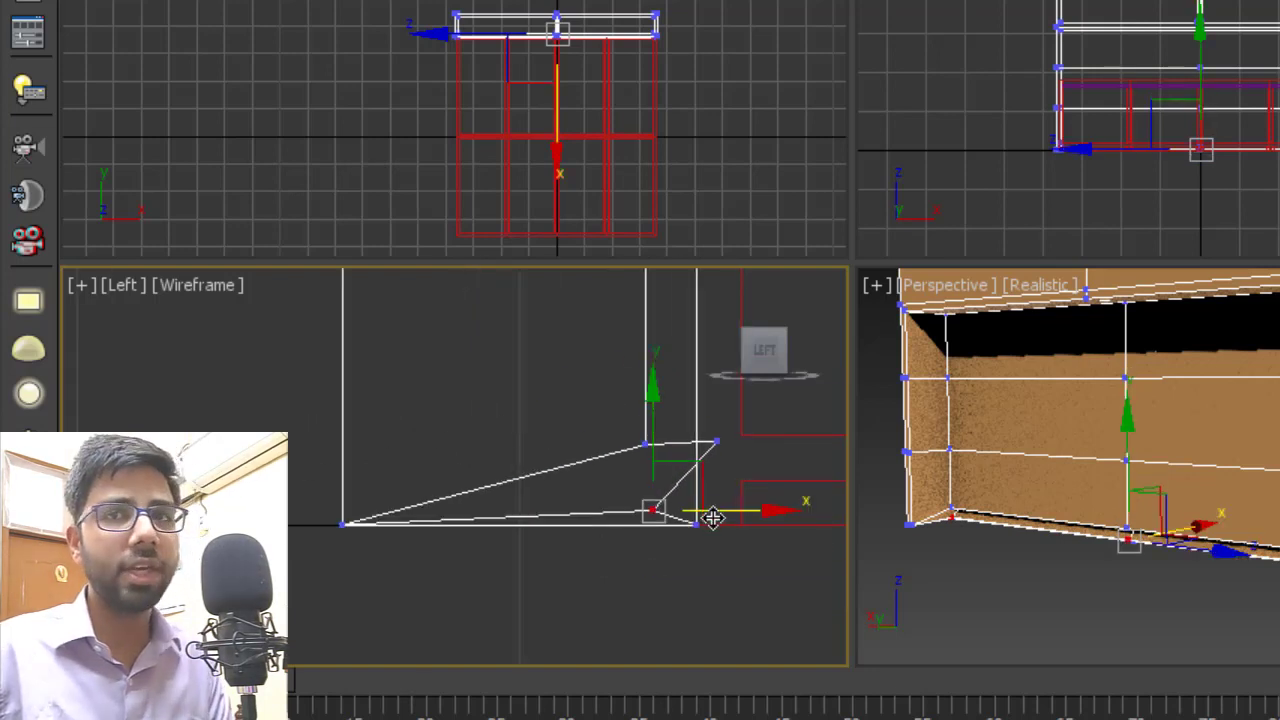
{"action": "scroll", "coordinate": [680, 477], "scroll_direction": "up", "scroll_amount": 5}
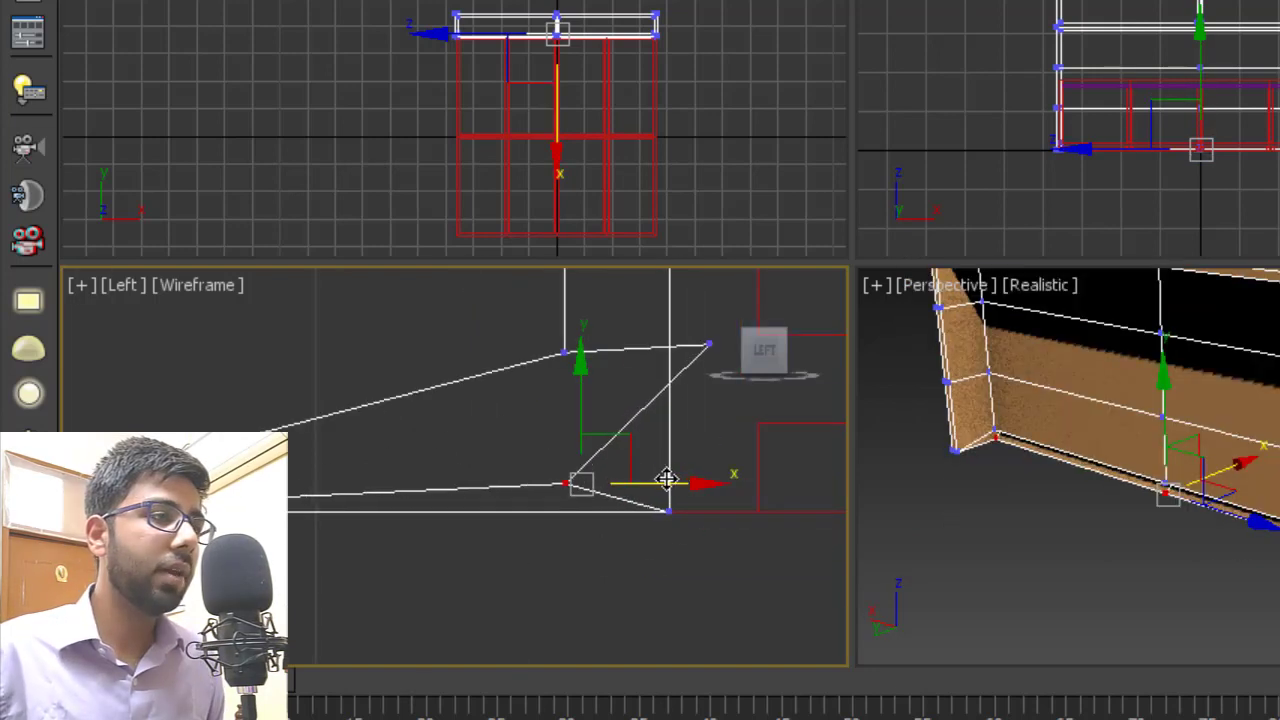
{"action": "scroll", "coordinate": [601, 413], "scroll_direction": "down", "scroll_amount": 3}
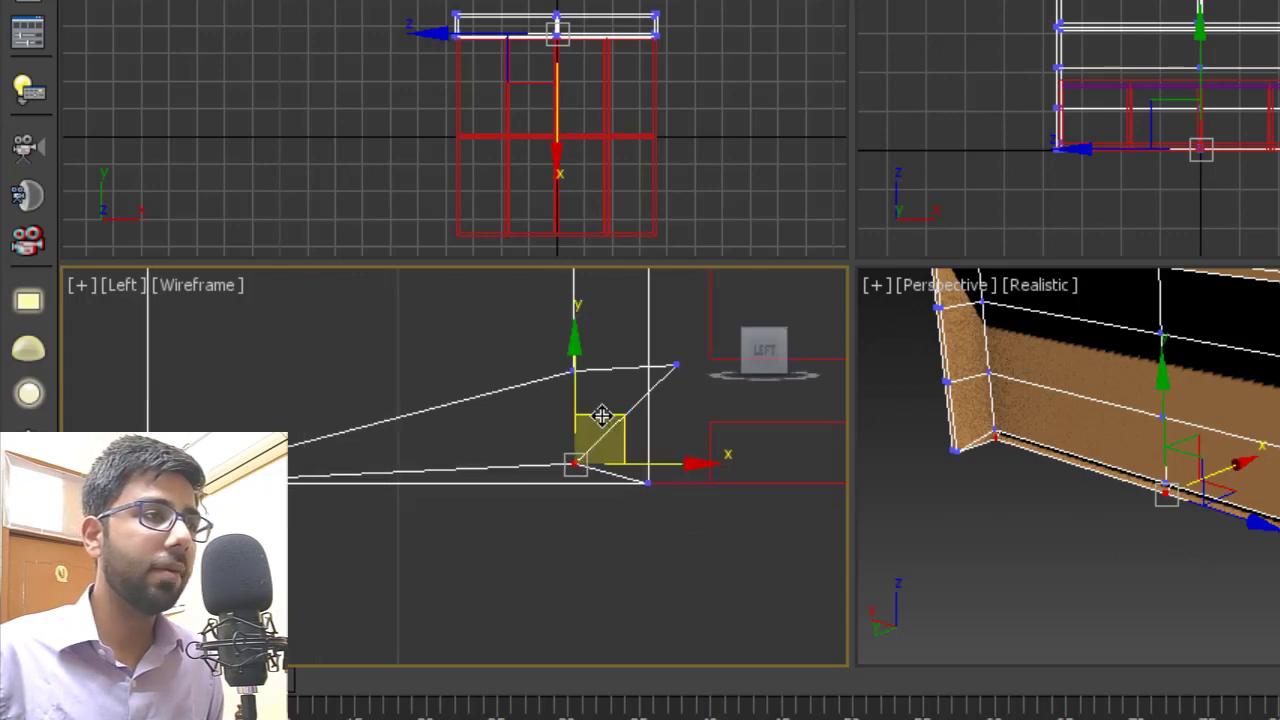
{"action": "middle_click_drag", "start_coordinate": [603, 414], "coordinate": [525, 423]}
{"action": "left_click_drag", "start_coordinate": [650, 383], "coordinate": [582, 357]}
{"action": "left_click_drag", "start_coordinate": [600, 374], "coordinate": [439, 431]}
- Select the four surplus edges along the bottom of the headboard's inner panel and remove them
{"action": "middle_click_drag", "start_coordinate": [1248, 525], "coordinate": [1021, 572], "text": "alt"}
{"action": "scroll", "coordinate": [1268, 518], "scroll_direction": "up", "scroll_amount": 5}
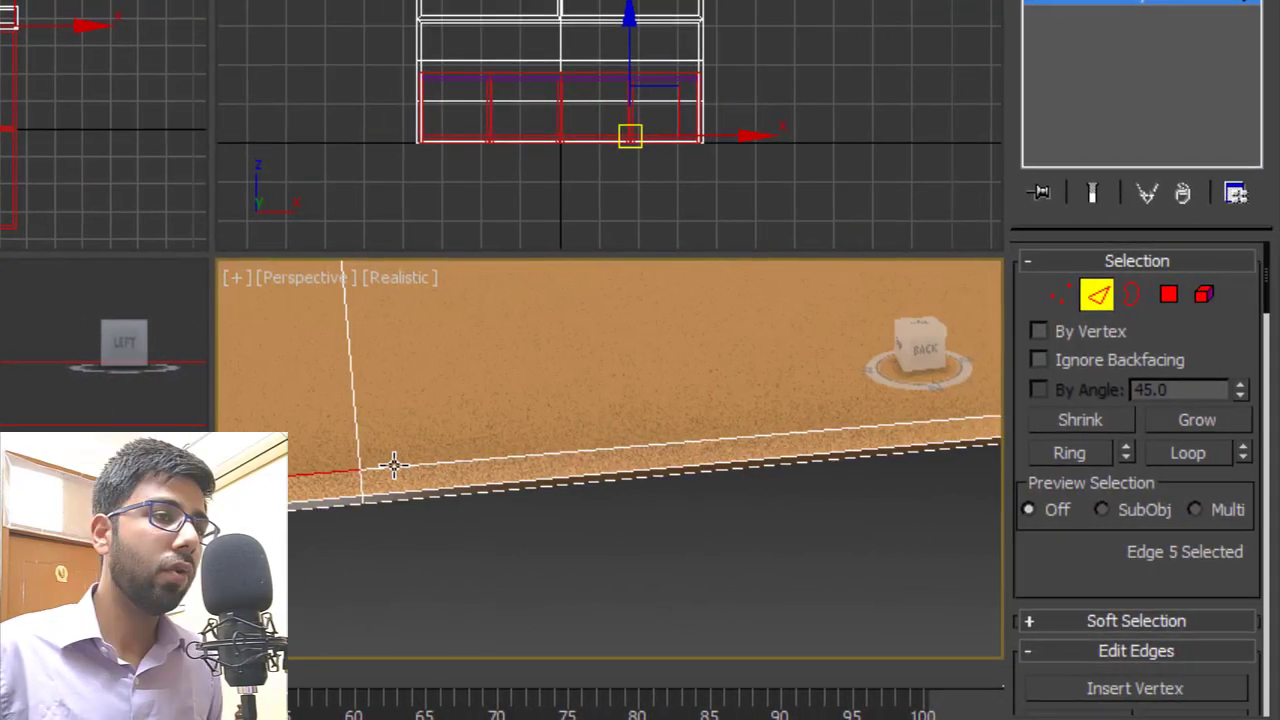
{"action": "left_click", "coordinate": [405, 467], "text": "ctrl"}
{"action": "left_click", "coordinate": [386, 500], "text": "ctrl"}
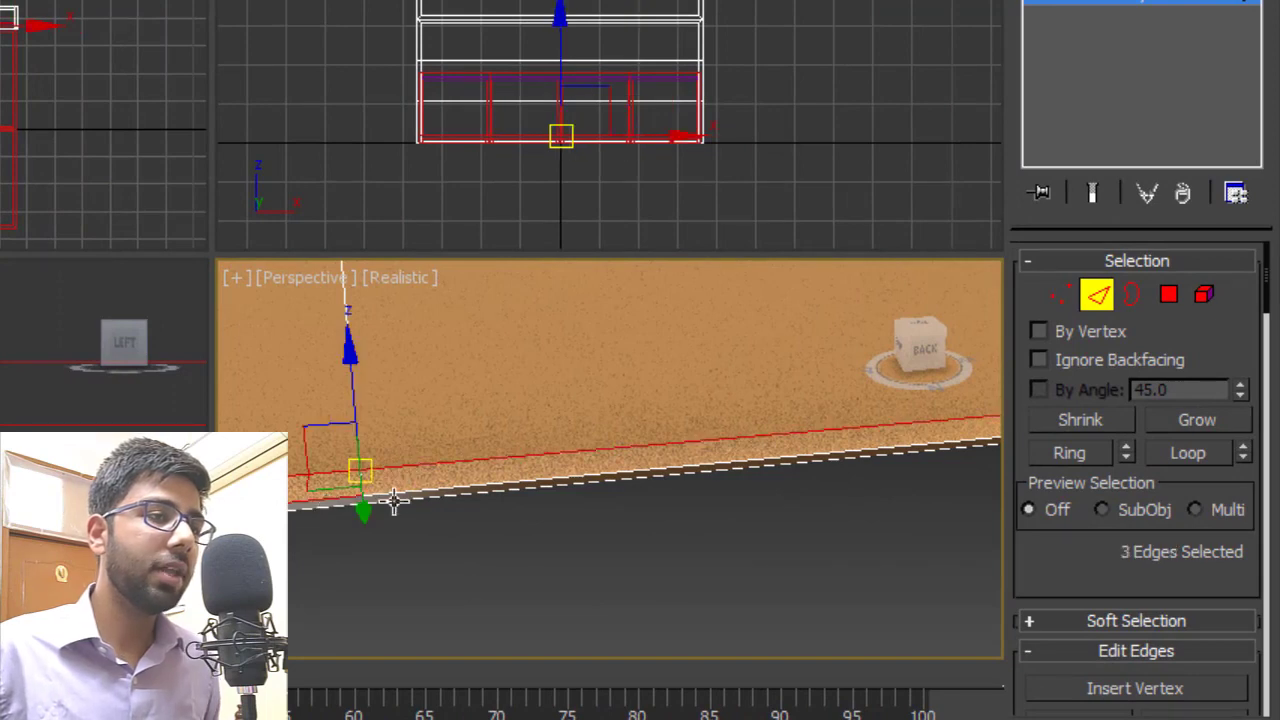
{"action": "left_click", "coordinate": [413, 497], "text": "ctrl"}
{"action": "middle_click_drag", "start_coordinate": [591, 531], "coordinate": [594, 500], "text": "alt"}
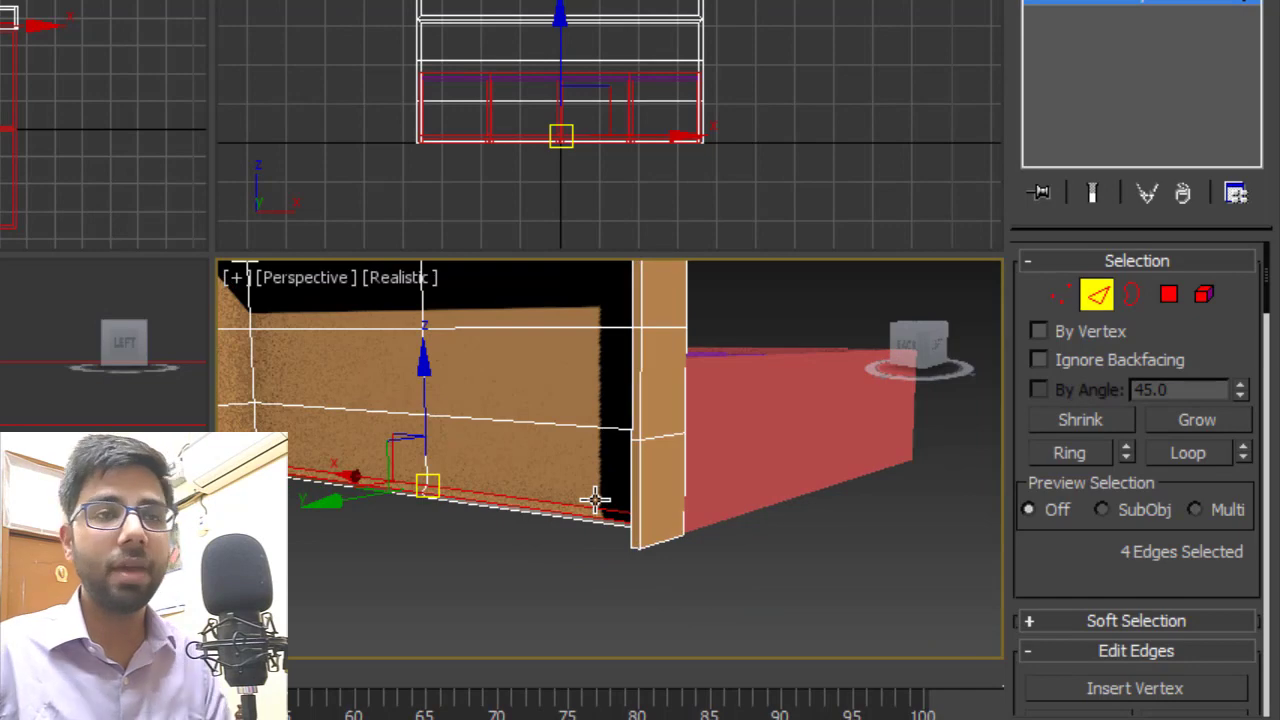
{"action": "left_click", "coordinate": [593, 501]}
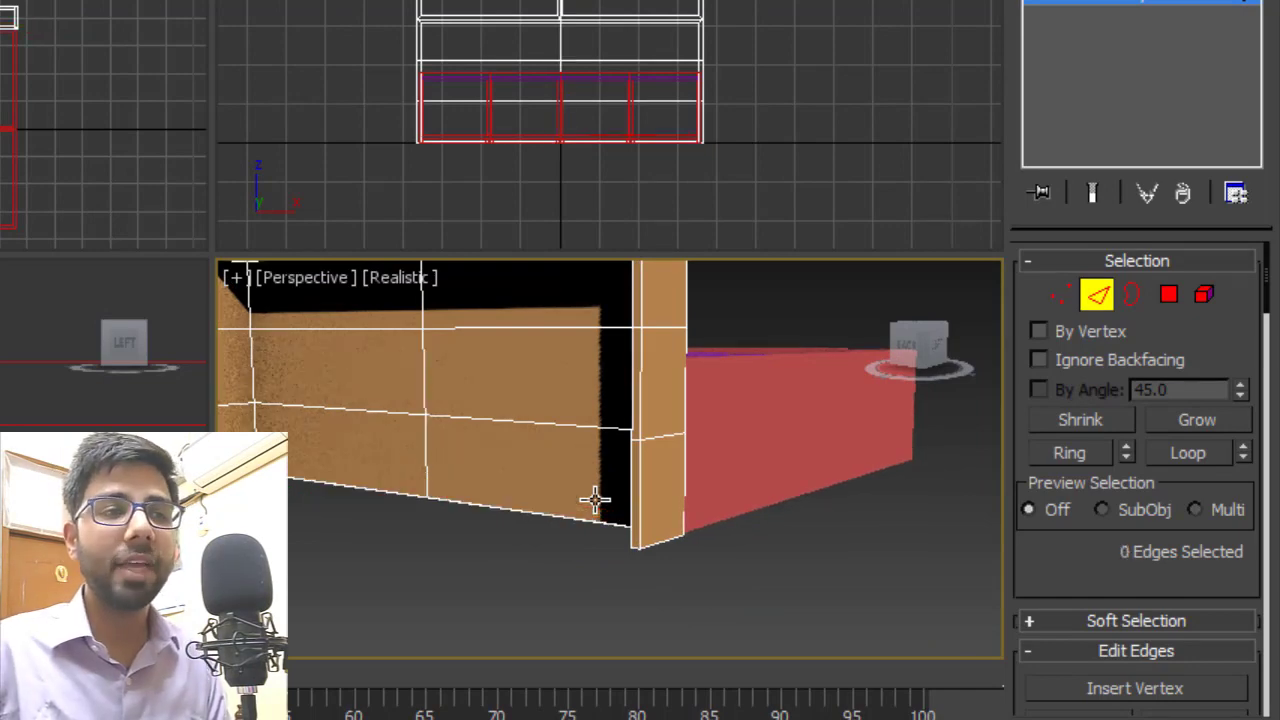
- Remove the two surplus edges at the bottom of the headboard's end panel
{"action": "middle_click_drag", "start_coordinate": [471, 503], "coordinate": [509, 417], "text": "alt"}
{"action": "left_click", "coordinate": [629, 427]}
{"action": "left_click", "coordinate": [498, 422], "text": "ctrl"}
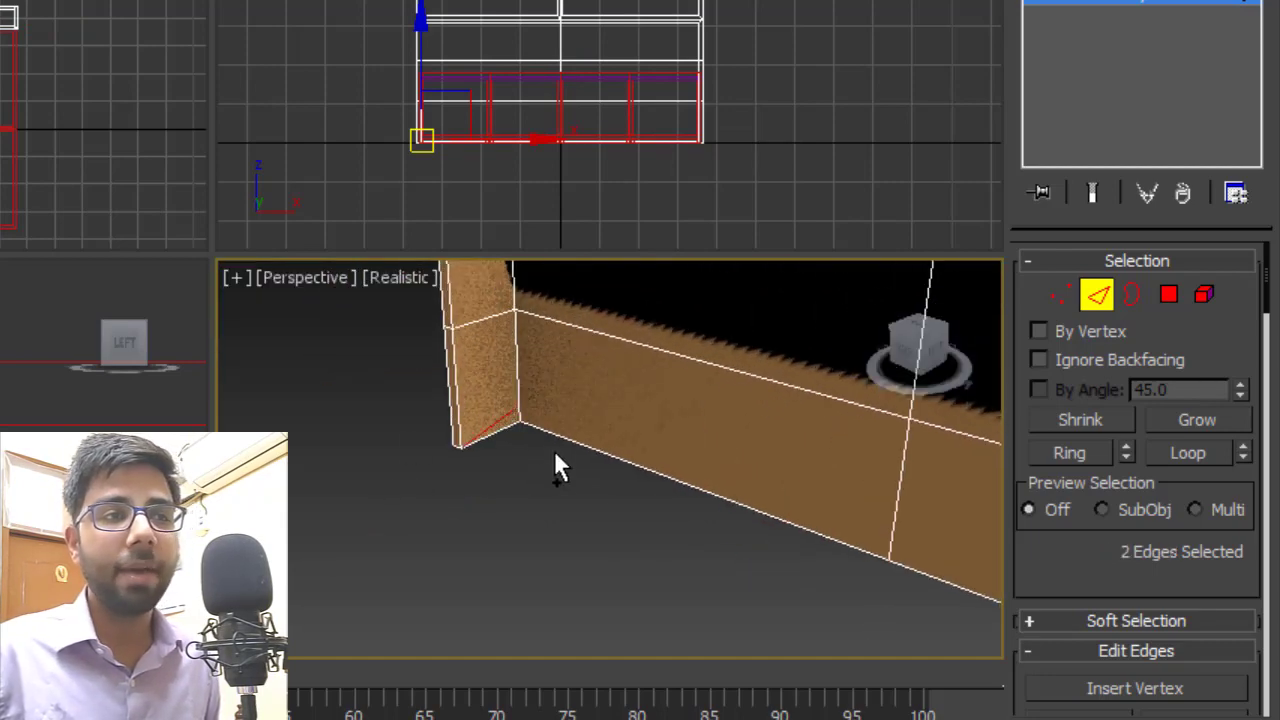
{"action": "left_click", "coordinate": [609, 479]}
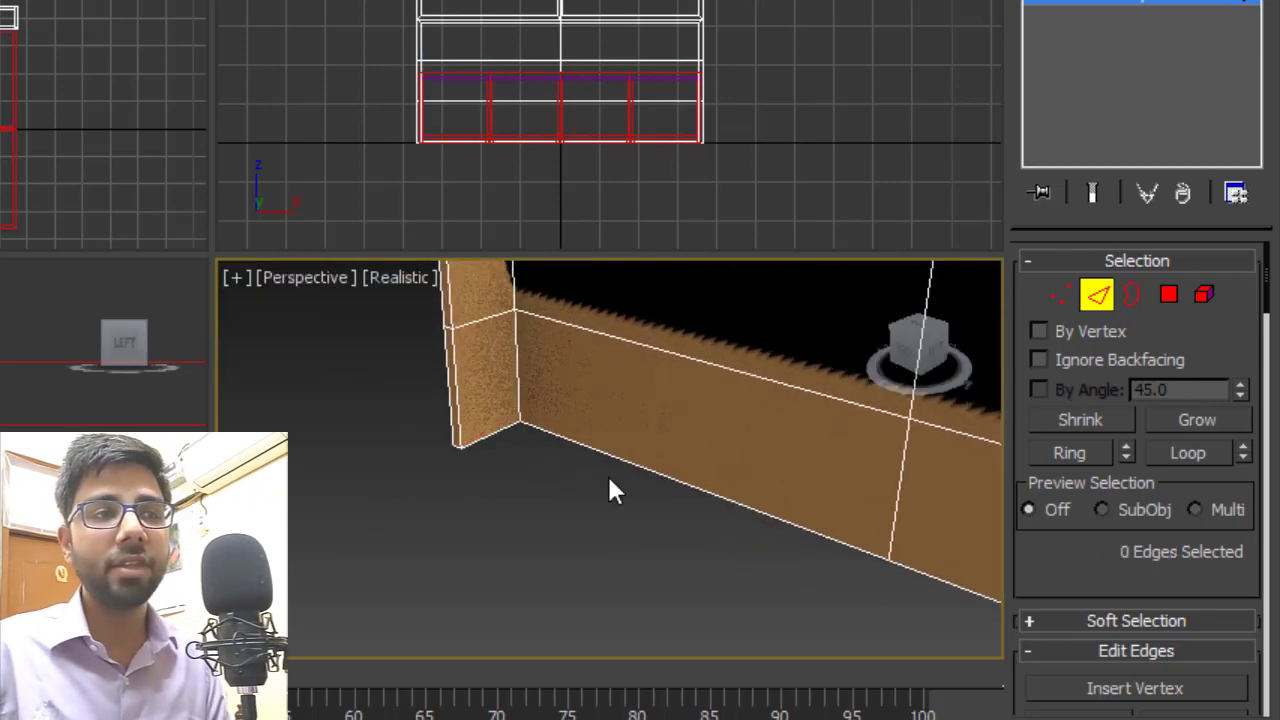
{"action": "mouse_move", "coordinate": [609, 482]}
{"action": "middle_mouse_down", "text": "alt"}
{"action": "mouse_move", "coordinate": [740, 480]}
{"action": "mouse_move", "coordinate": [728, 445]}
{"action": "mouse_move", "coordinate": [529, 514]}
{"action": "mouse_move", "coordinate": [634, 409]}
{"action": "mouse_move", "coordinate": [574, 523]}
{"action": "mouse_move", "coordinate": [585, 470]}
{"action": "mouse_move", "coordinate": [606, 497]}
{"action": "middle_mouse_up", "text": "alt"}
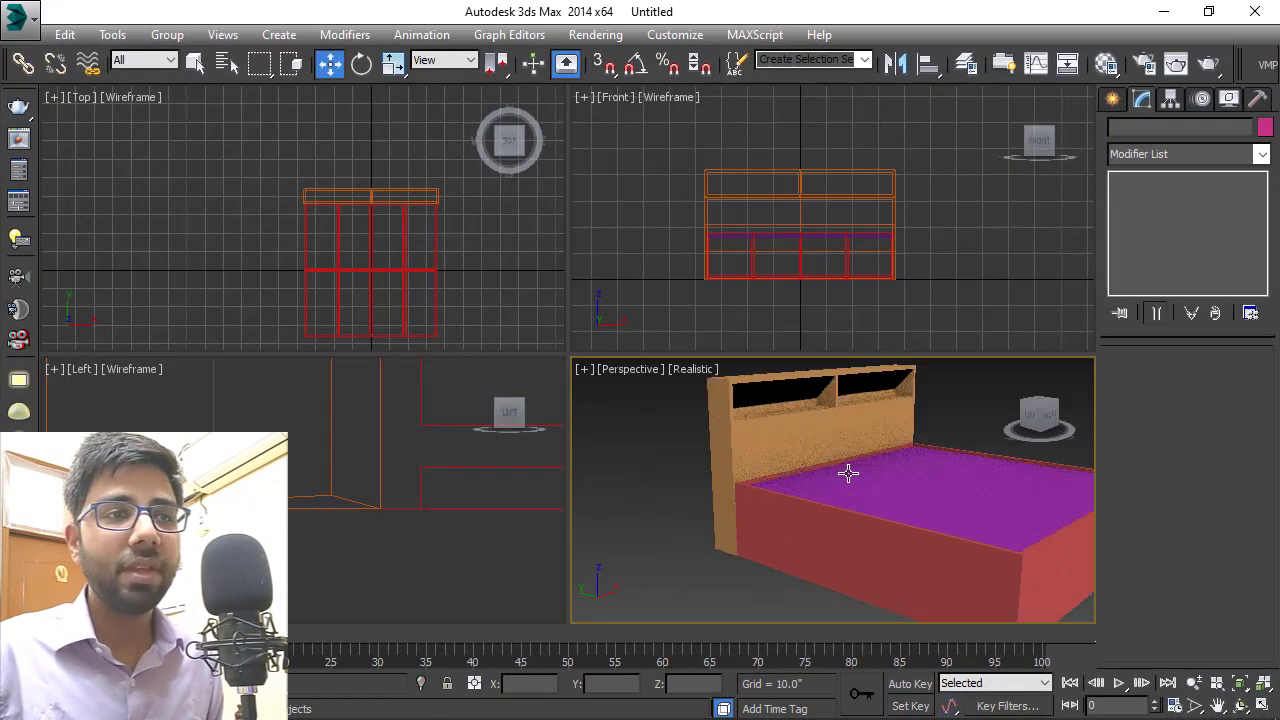
{"action": "middle_click_drag", "start_coordinate": [849, 474], "coordinate": [900, 516], "text": "alt"}
{"action": "scroll", "coordinate": [900, 516], "scroll_direction": "up", "scroll_amount": 3}
{"action": "scroll", "coordinate": [900, 516], "scroll_direction": "down", "scroll_amount": 5}
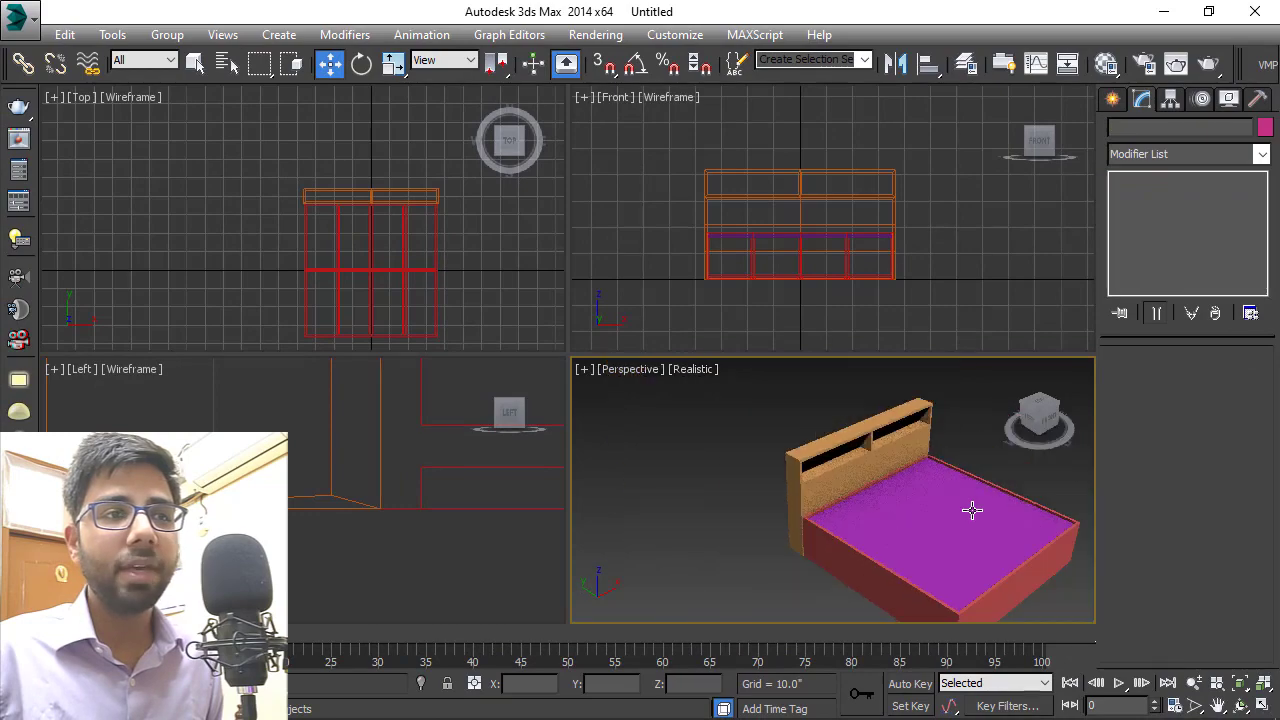
{"action": "scroll", "coordinate": [971, 509], "scroll_direction": "up", "scroll_amount": 2}
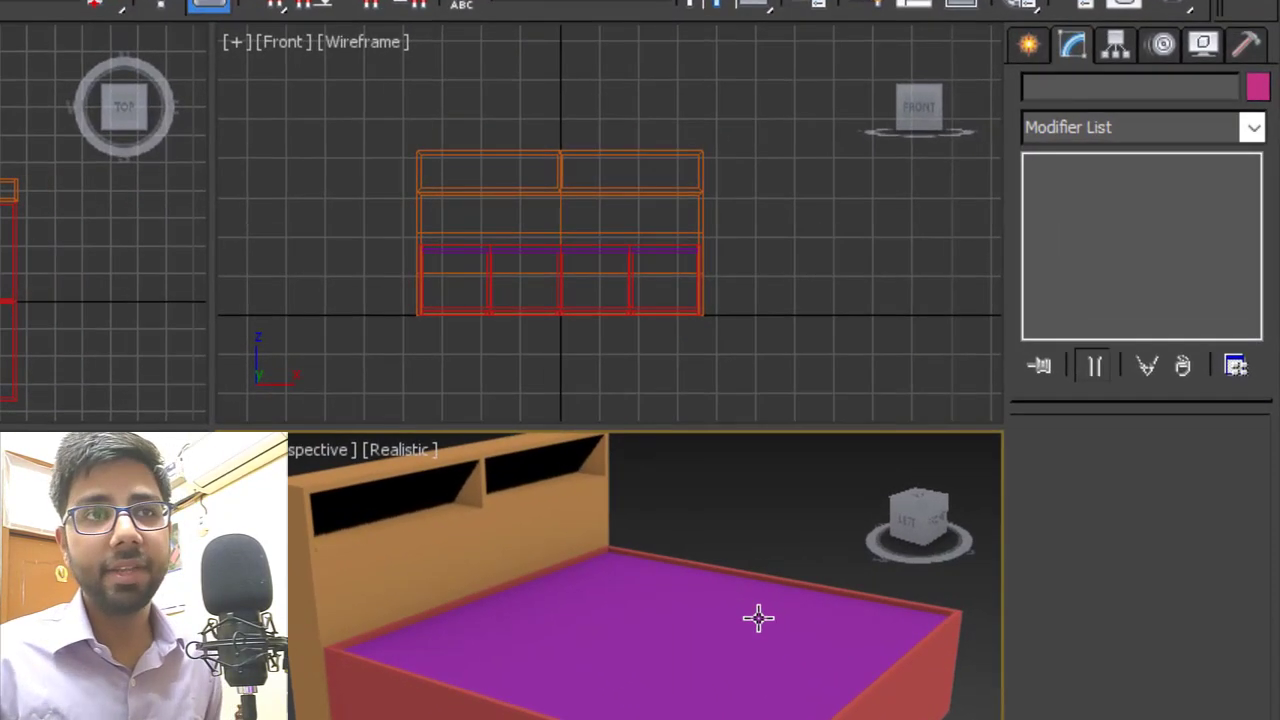
- Create a ChamferBox beside the bed, about 83 × 73 × 16 inches with a fillet of about 5.3 inches
{"action": "left_click", "coordinate": [1112, 98]}
{"action": "left_click", "coordinate": [1142, 160]}
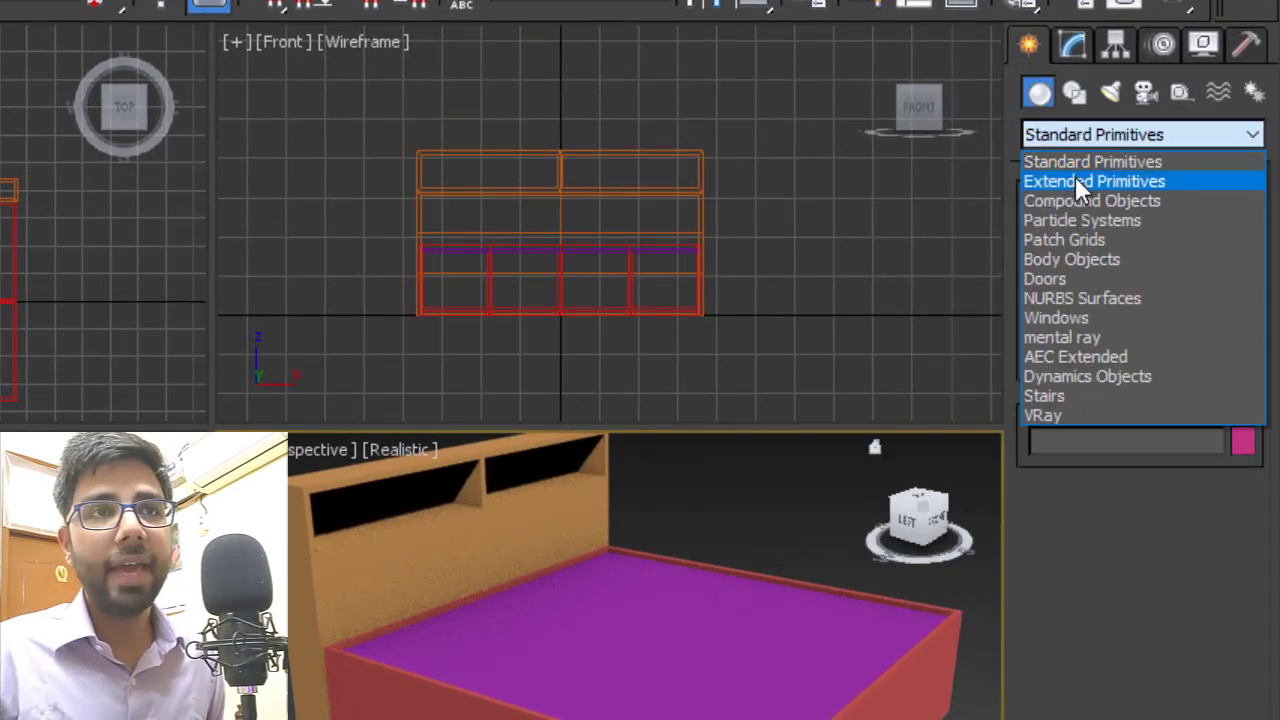
{"action": "left_click", "coordinate": [1080, 181]}
{"action": "key", "text": "ctrl+shift+z"}
{"action": "scroll", "coordinate": [606, 597], "scroll_direction": "down", "scroll_amount": 2}
{"action": "middle_click_drag", "start_coordinate": [653, 567], "coordinate": [718, 585], "text": "alt"}
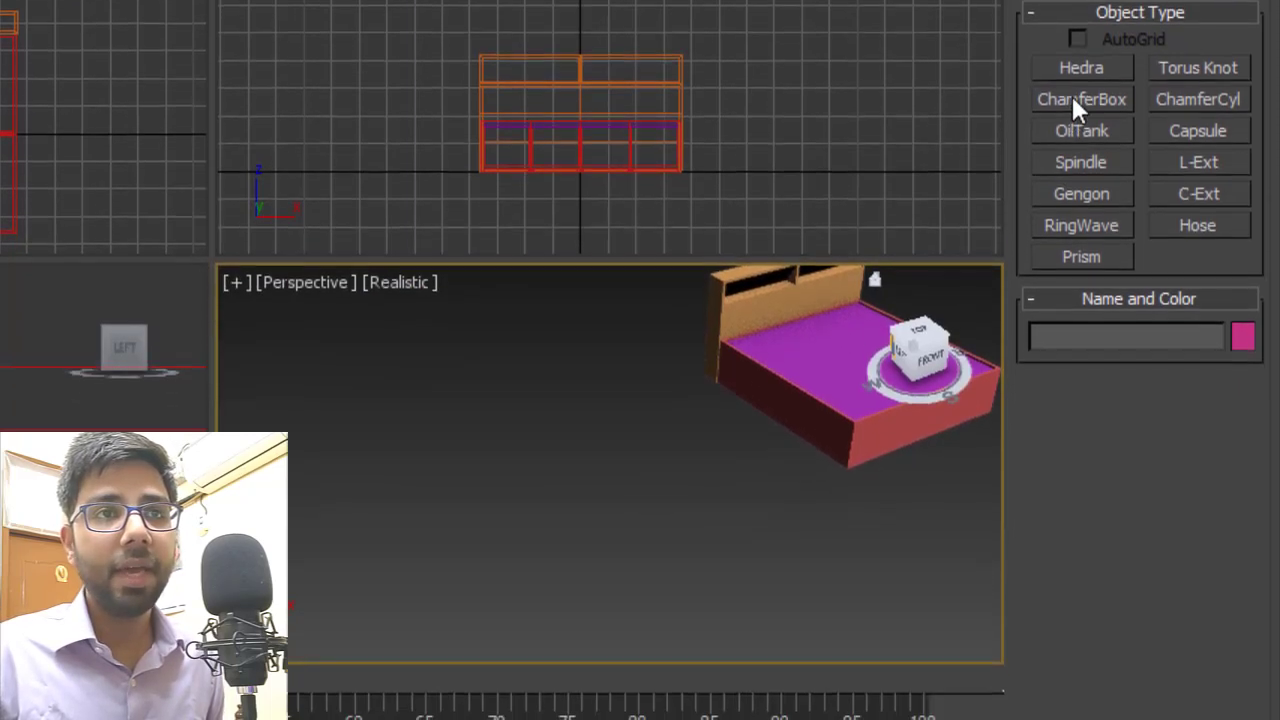
{"action": "left_click", "coordinate": [1080, 184]}
{"action": "left_click_drag", "start_coordinate": [463, 536], "coordinate": [775, 568]}
{"action": "left_click_drag", "start_coordinate": [775, 484], "coordinate": [777, 504]}
{"action": "left_click", "coordinate": [772, 462]}
{"action": "left_click", "coordinate": [766, 446]}
{"action": "middle_click_drag", "start_coordinate": [771, 478], "coordinate": [815, 450], "text": "alt"}
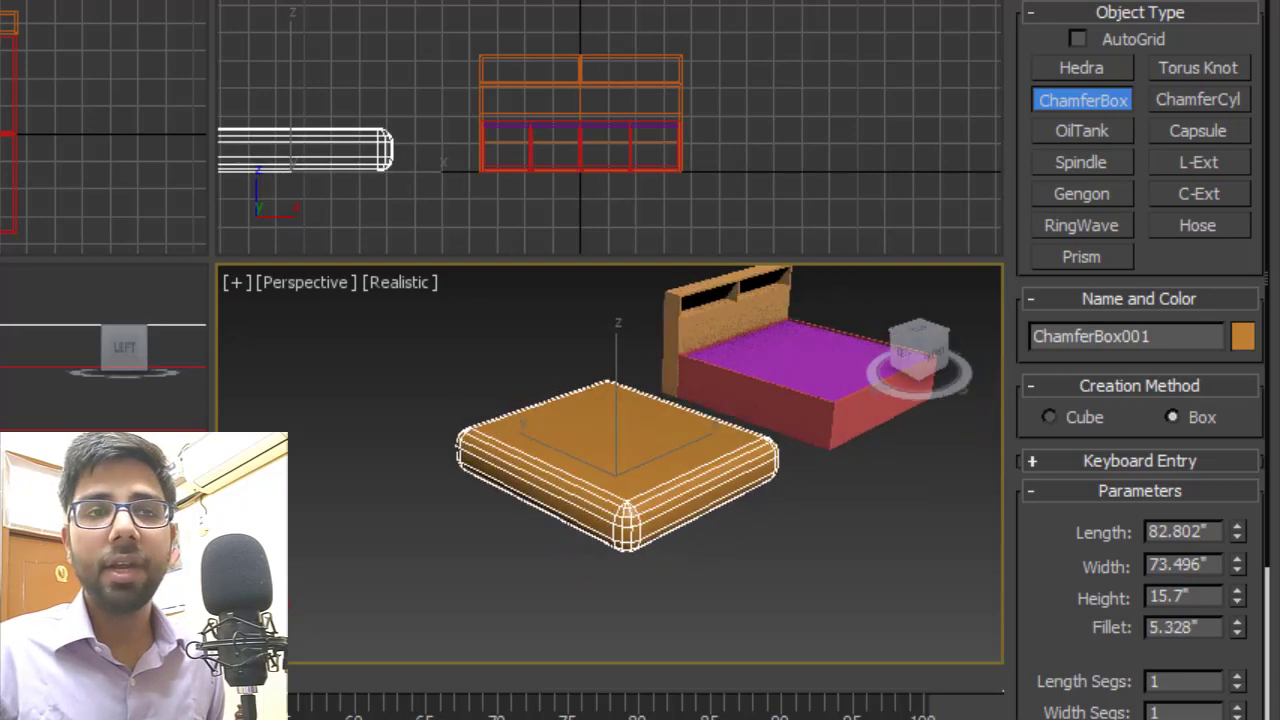
- Set the chamfer box's length and width to 72 inches and its height to 6 inches
{"action": "double_click", "coordinate": [1182, 532]}
{"action": "type", "text": "72"}
{"action": "key", "text": "Tab"}
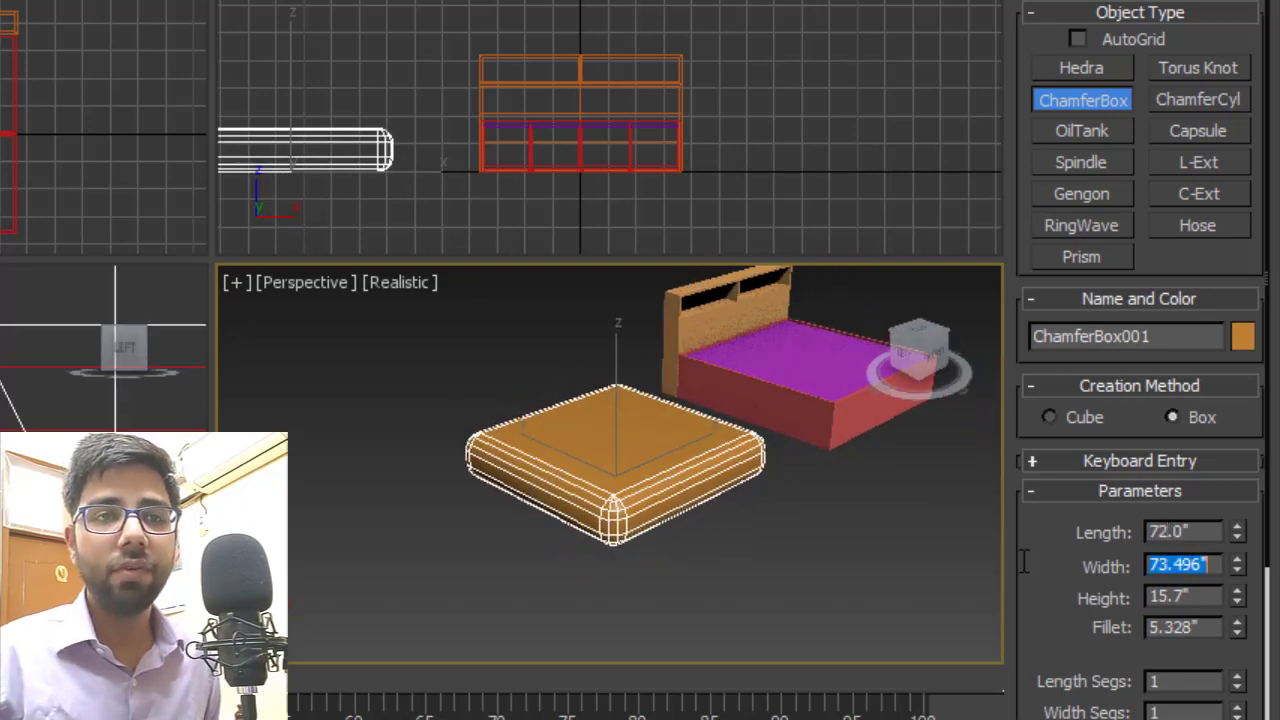
{"action": "type", "text": "72"}
{"action": "key", "text": "Tab"}
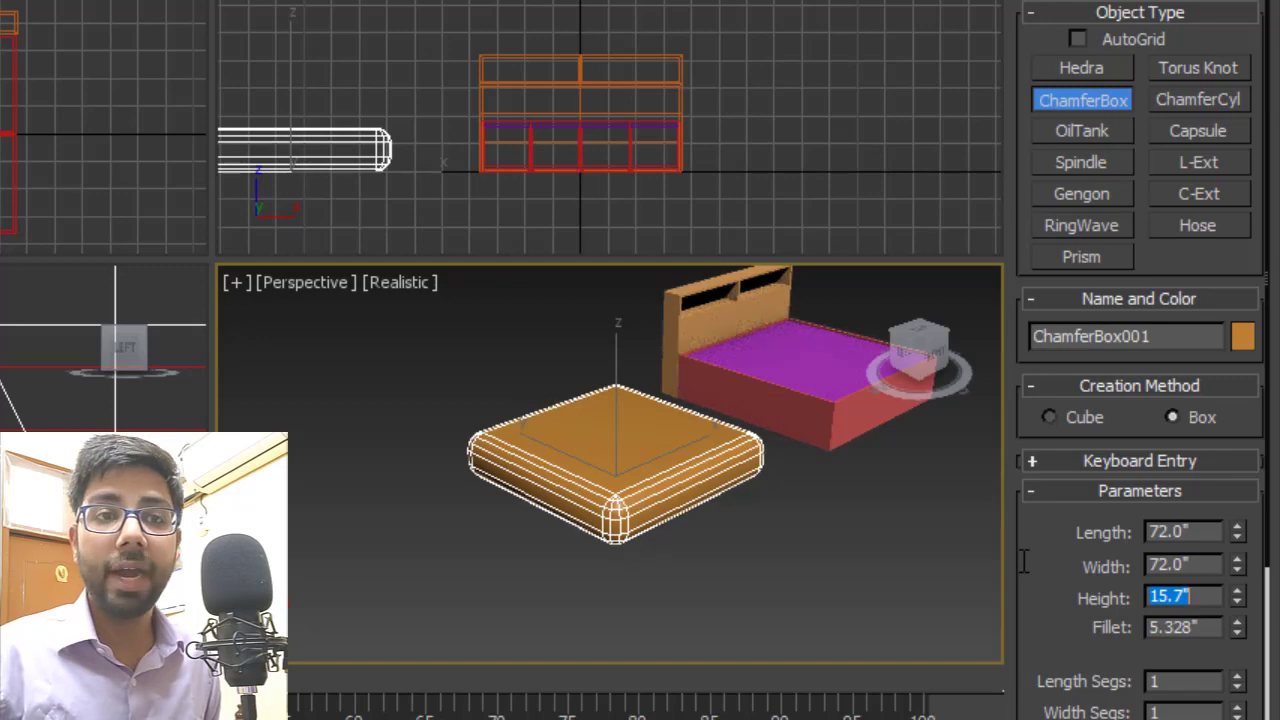
{"action": "type", "text": "6"}
{"action": "key", "text": "Tab"}
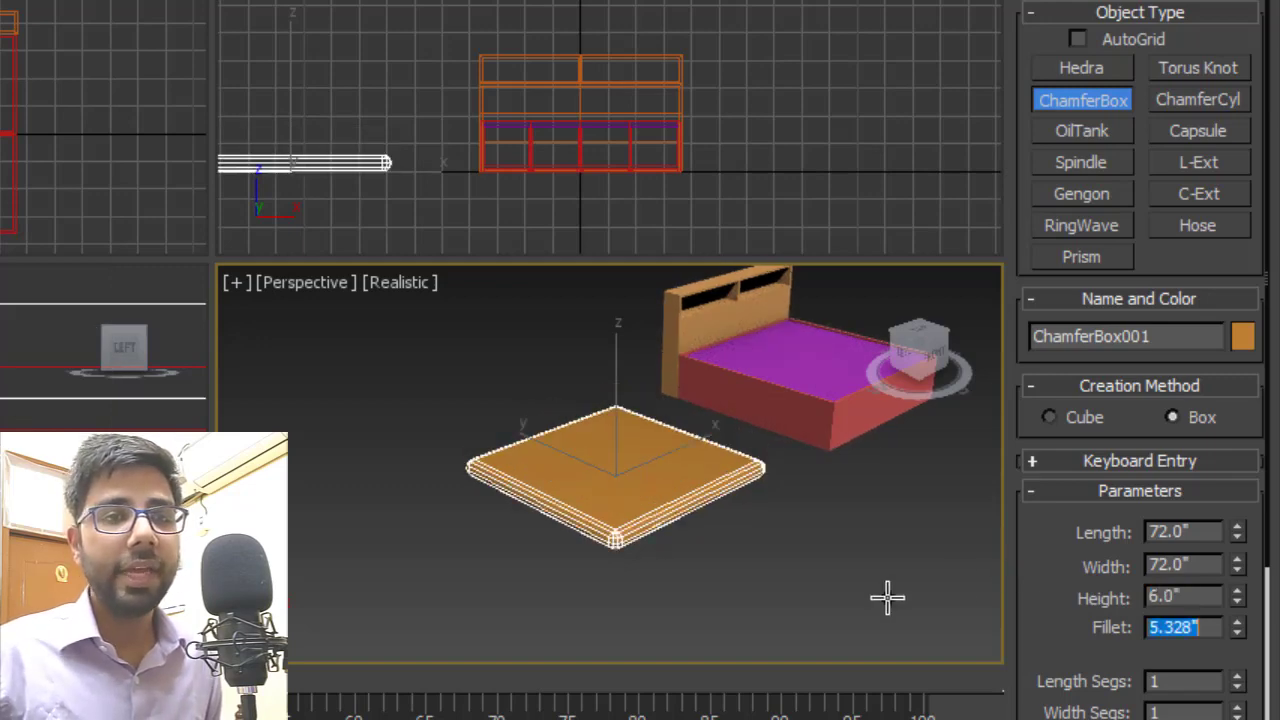
- Set the chamfer box's fillet to 1.5 inches
{"action": "scroll", "coordinate": [563, 551], "scroll_direction": "up", "scroll_amount": 5}
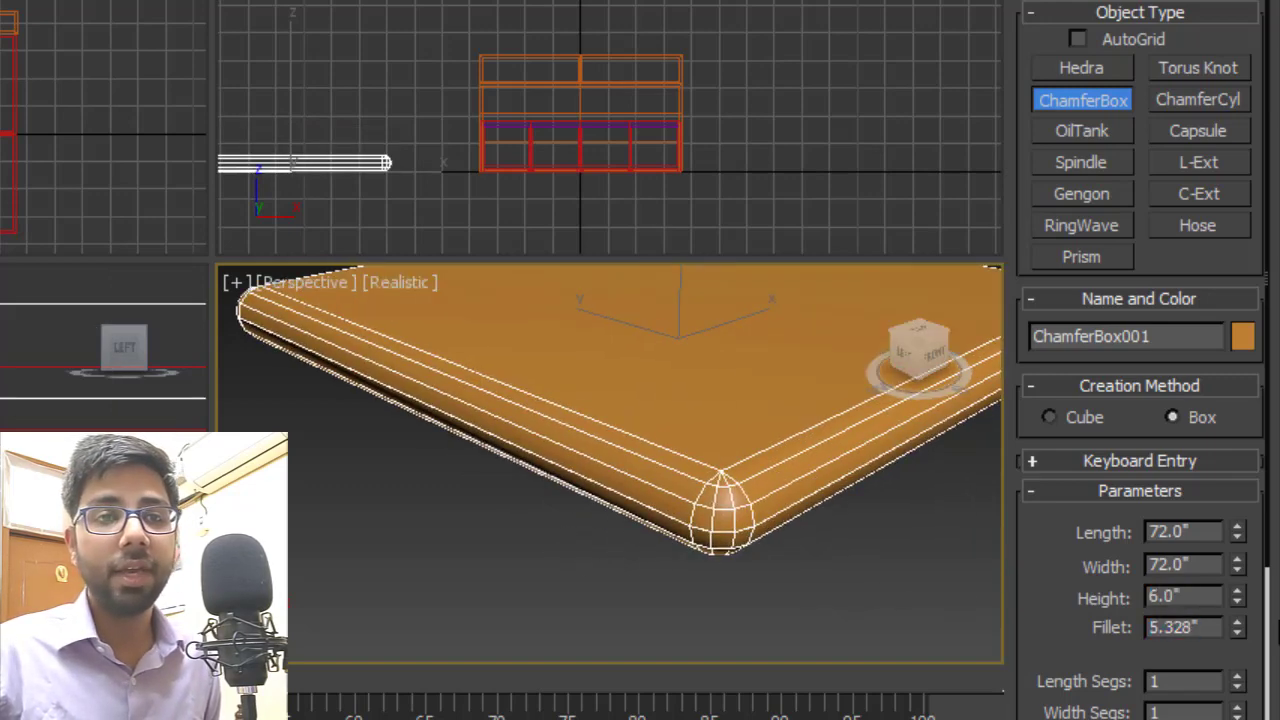
{"action": "double_click", "coordinate": [1192, 627]}
{"action": "type", "text": "1.5"}
{"action": "key", "text": "Return"}
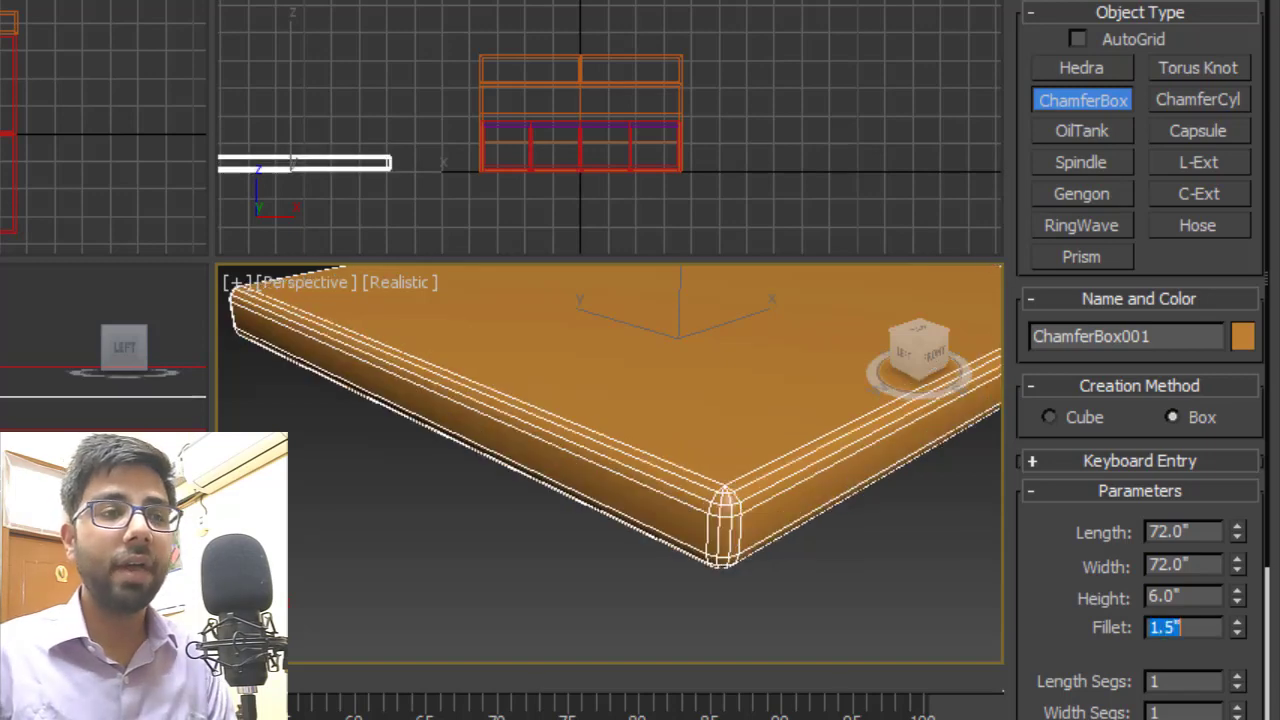
{"action": "scroll", "coordinate": [715, 572], "scroll_direction": "down", "scroll_amount": 5}
{"action": "middle_click_drag", "start_coordinate": [757, 480], "coordinate": [705, 500], "text": "alt"}
- Move the chamfer-box mattress over the bed in the front view and lower it onto the base
{"action": "key", "text": "w"}
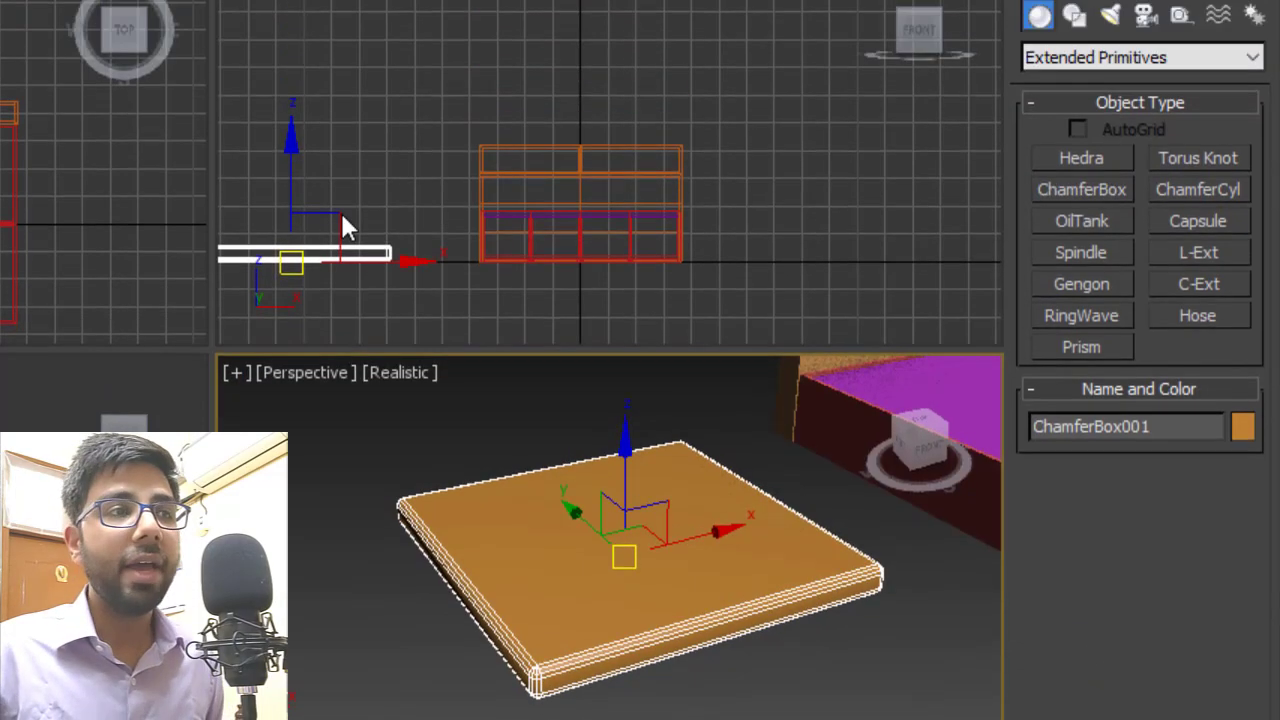
{"action": "middle_click_drag", "start_coordinate": [287, 175], "coordinate": [320, 167]}
{"action": "left_click_drag", "start_coordinate": [318, 328], "coordinate": [607, 272]}
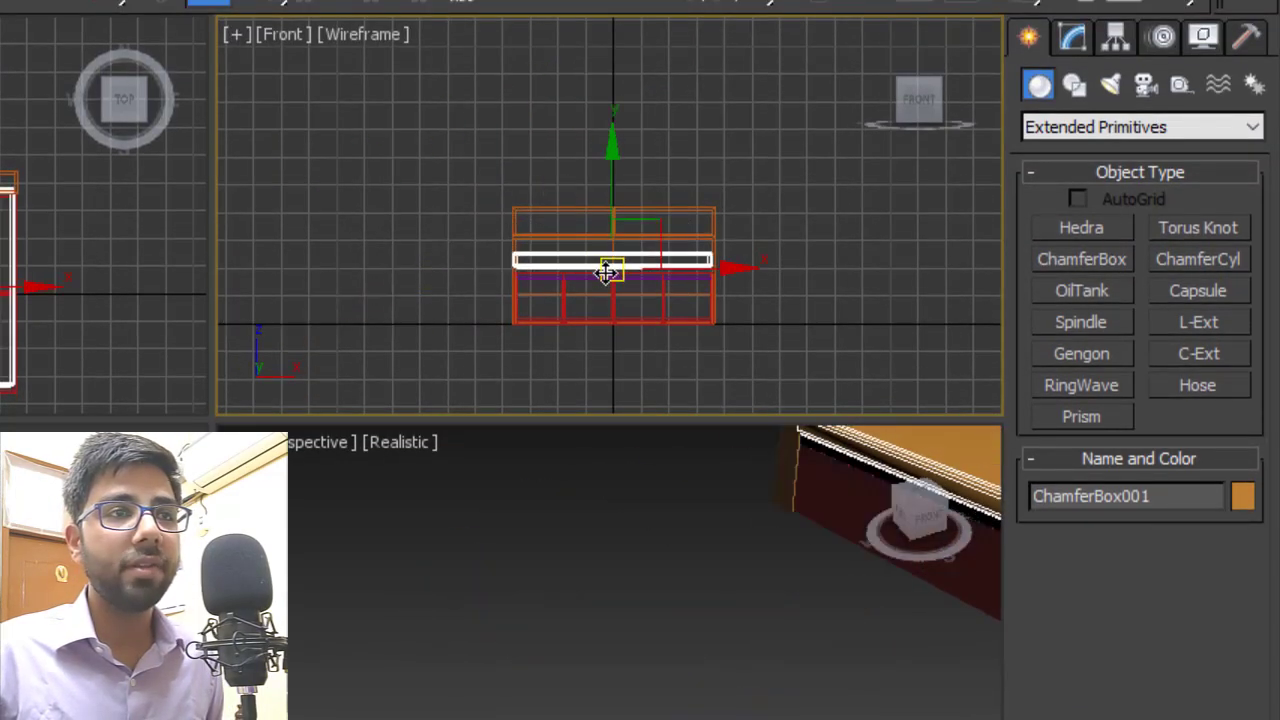
{"action": "scroll", "coordinate": [605, 273], "scroll_direction": "up", "scroll_amount": 5}
{"action": "scroll", "coordinate": [605, 273], "scroll_direction": "up", "scroll_amount": 4}
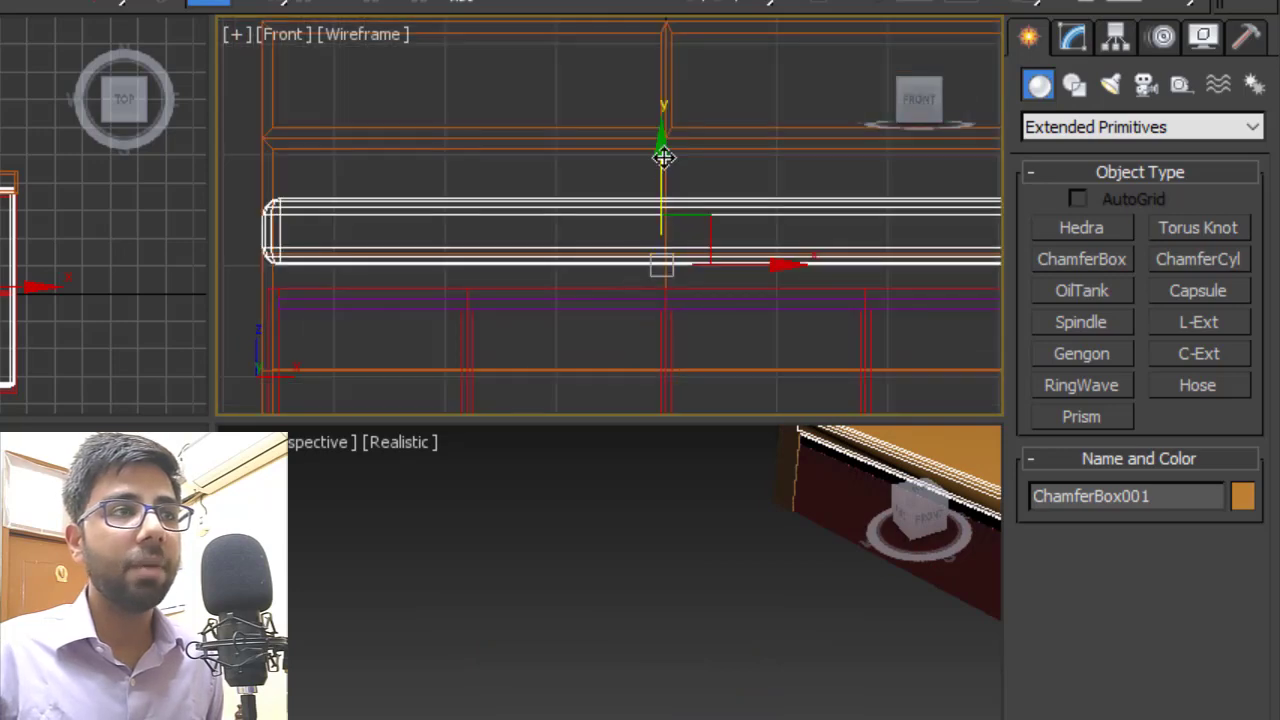
{"action": "left_click_drag", "start_coordinate": [663, 155], "coordinate": [688, 185]}
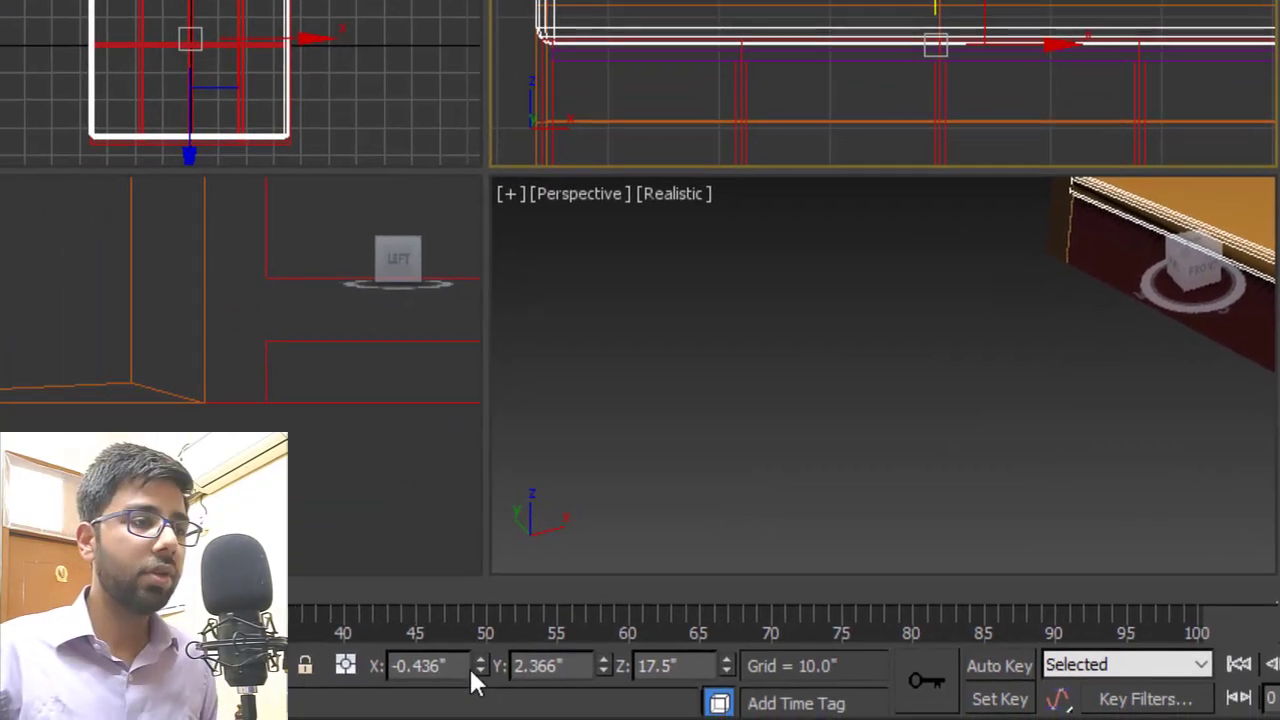
- Position the mattress exactly at X 0, Y 0 and Z 17 inches
{"action": "left_click_drag", "start_coordinate": [466, 664], "coordinate": [391, 666]}
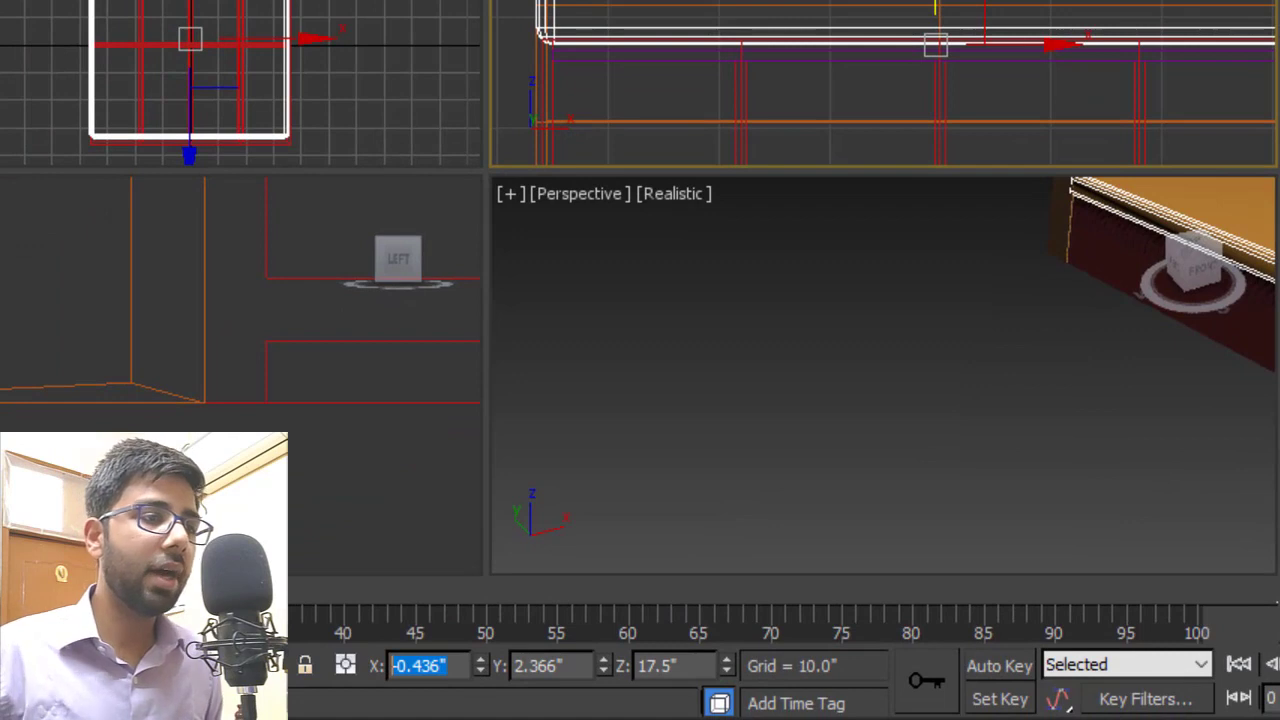
{"action": "type", "text": "0"}
{"action": "key", "text": "Tab"}
{"action": "type", "text": "0"}
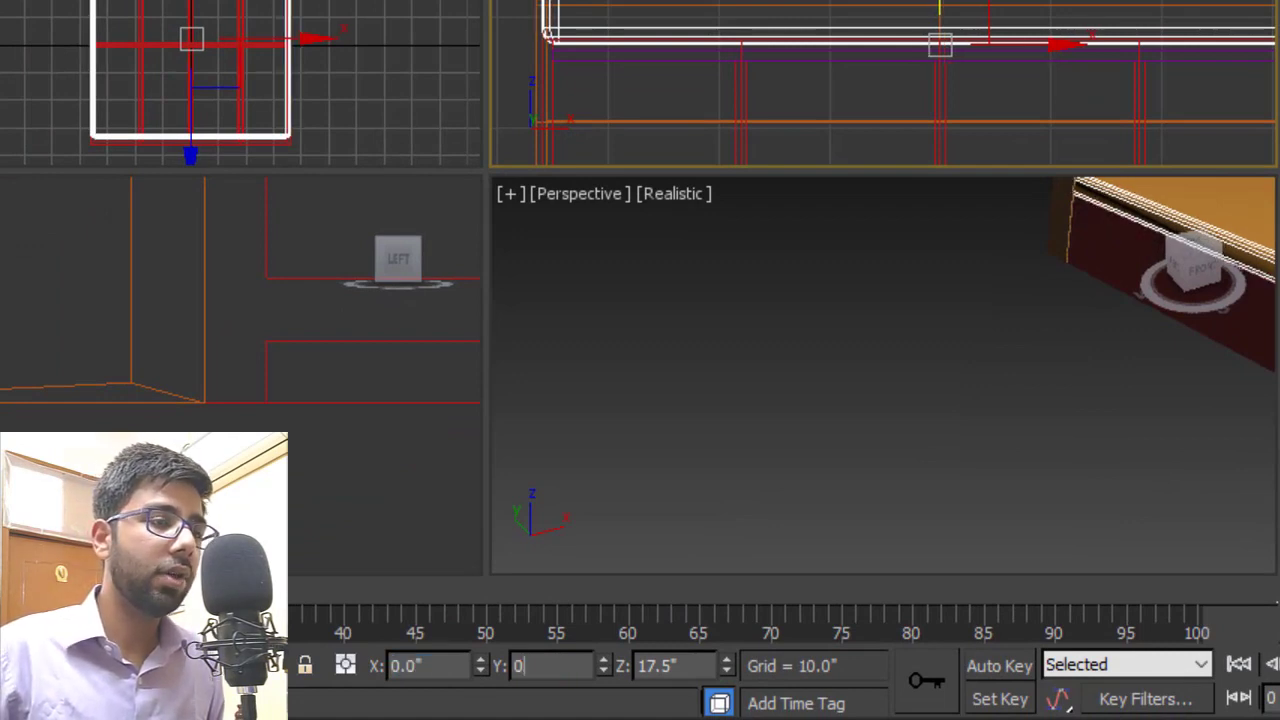
{"action": "key", "text": "Tab"}
{"action": "type", "text": "17"}
{"action": "key", "text": "Return"}
{"action": "scroll", "coordinate": [866, 269], "scroll_direction": "down", "scroll_amount": 4}
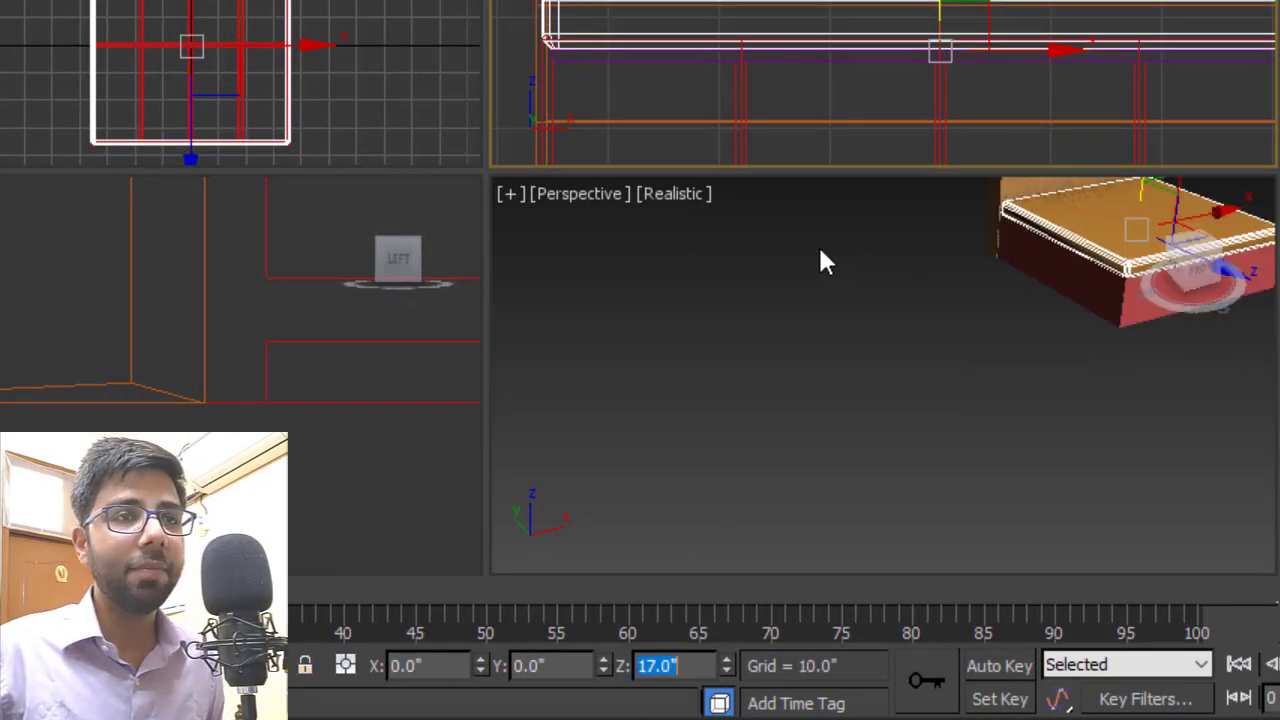
{"action": "scroll", "coordinate": [1008, 333], "scroll_direction": "up", "scroll_amount": 2}
{"action": "key", "text": "z"}
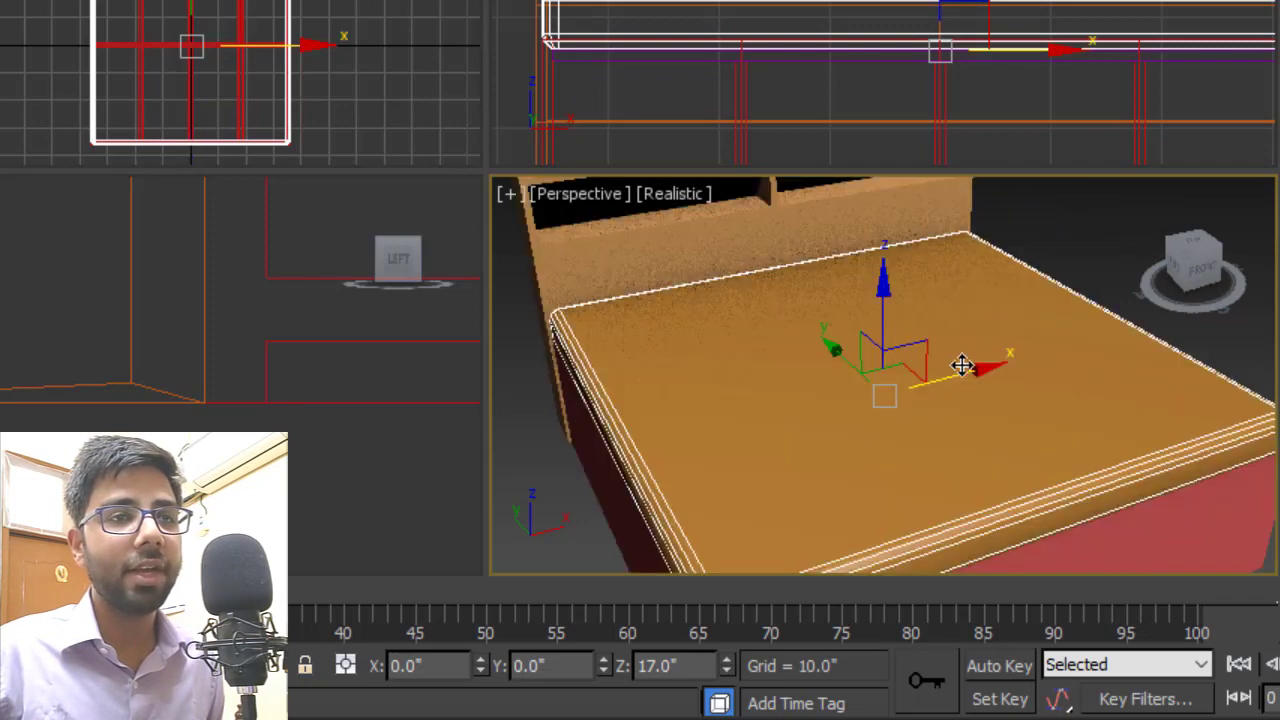
{"action": "middle_click_drag", "start_coordinate": [963, 366], "coordinate": [1016, 307], "text": "alt"}
{"action": "scroll", "coordinate": [1015, 320], "scroll_direction": "down", "scroll_amount": 3}
{"action": "scroll", "coordinate": [1011, 409], "scroll_direction": "up", "scroll_amount": 3}
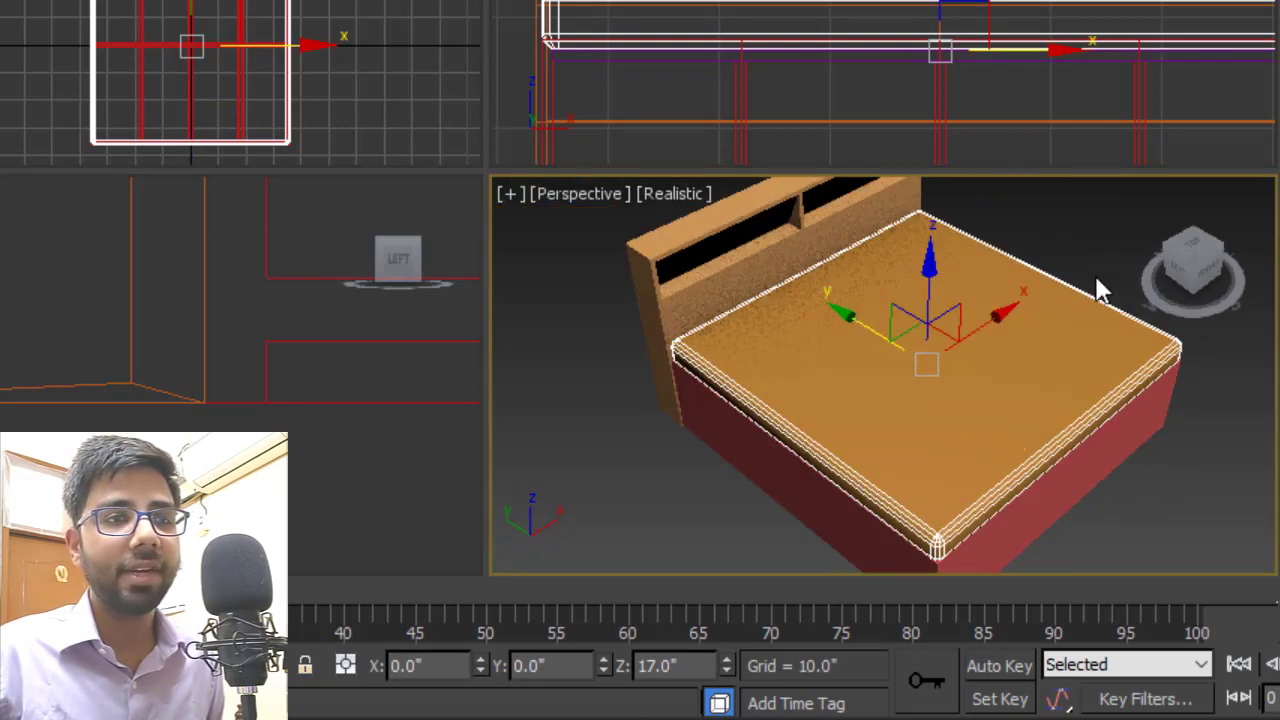
- Select all four bed objects and assign them the same orange-brown object color
{"action": "scroll", "coordinate": [1100, 286], "scroll_direction": "down", "scroll_amount": 6}
{"action": "left_click_drag", "start_coordinate": [722, 220], "coordinate": [1133, 527]}
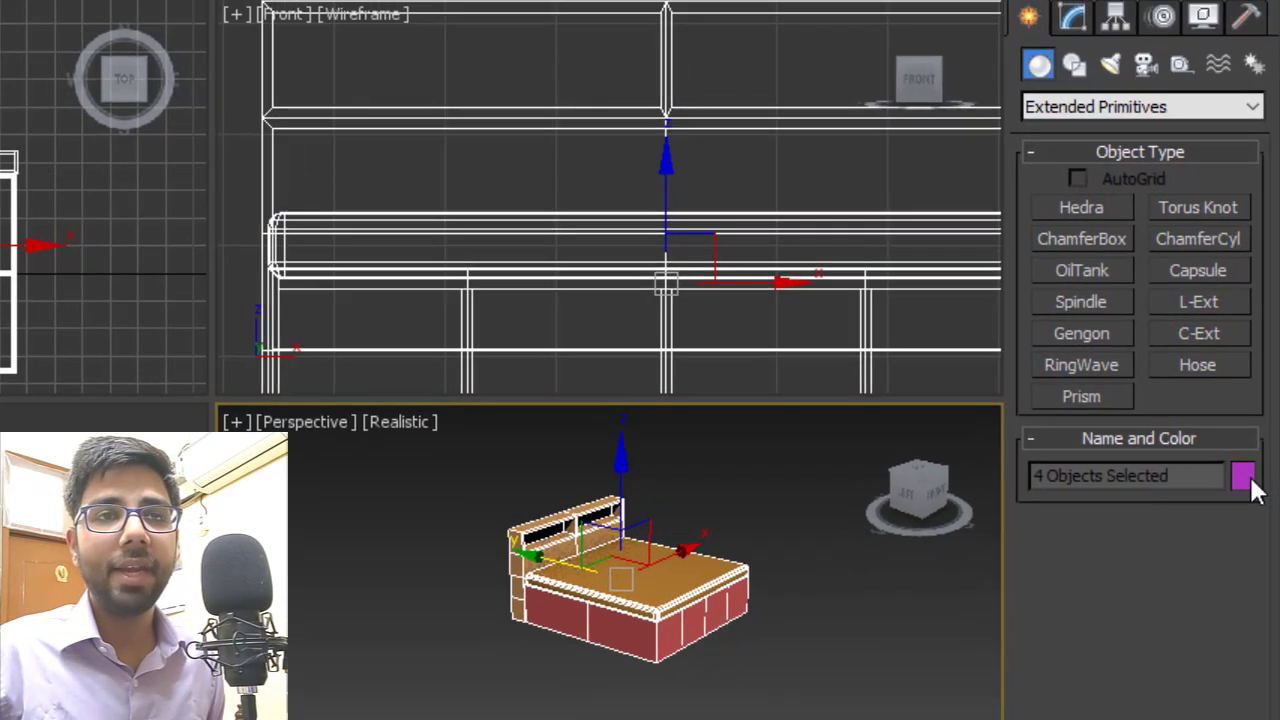
{"action": "left_click", "coordinate": [1245, 478]}
{"action": "left_click", "coordinate": [589, 421]}
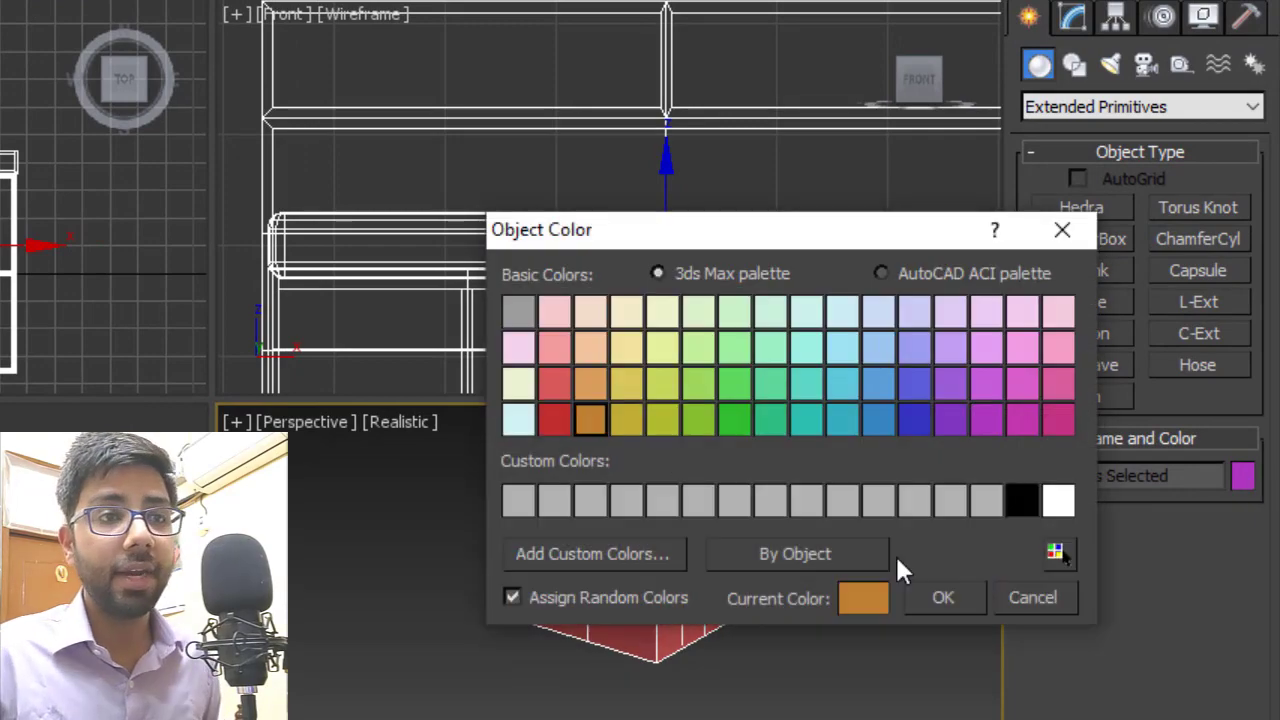
{"action": "left_click", "coordinate": [944, 597]}
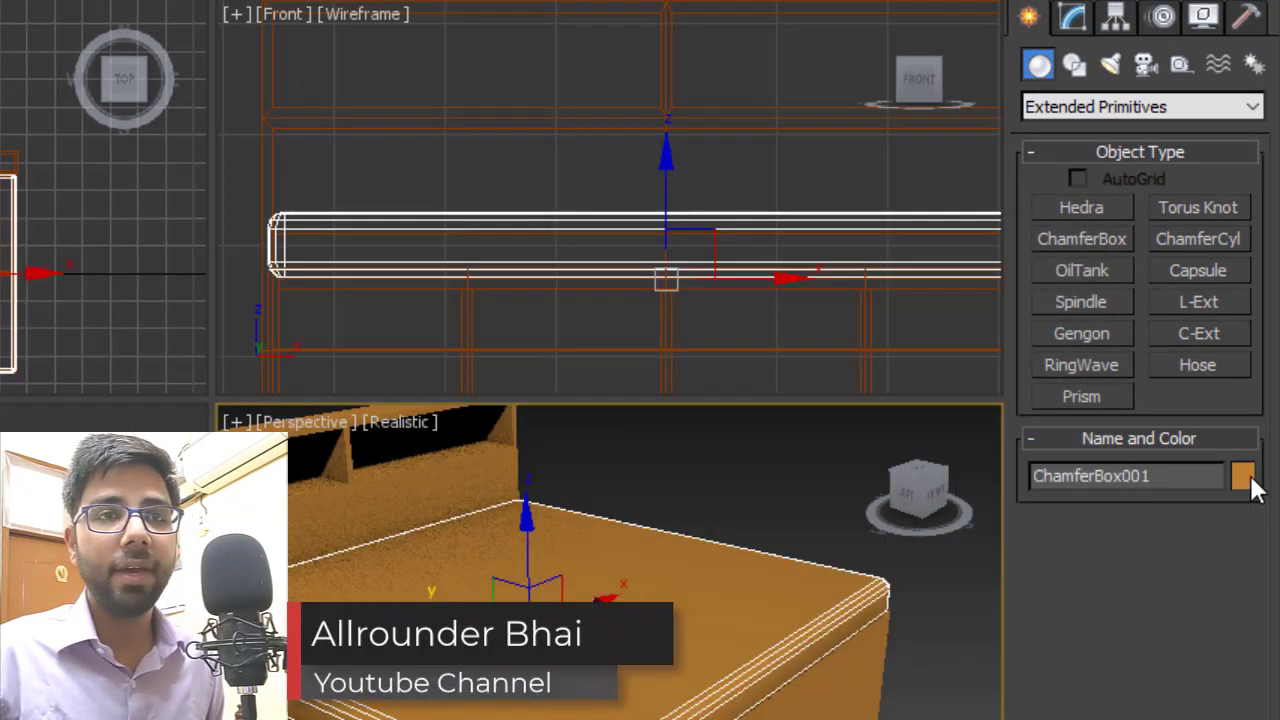
- Change the mattress's object color to white and deselect it to view the finished bed
{"action": "left_click", "coordinate": [1243, 477]}
{"action": "left_click", "coordinate": [1058, 505]}
{"action": "left_click", "coordinate": [943, 597]}
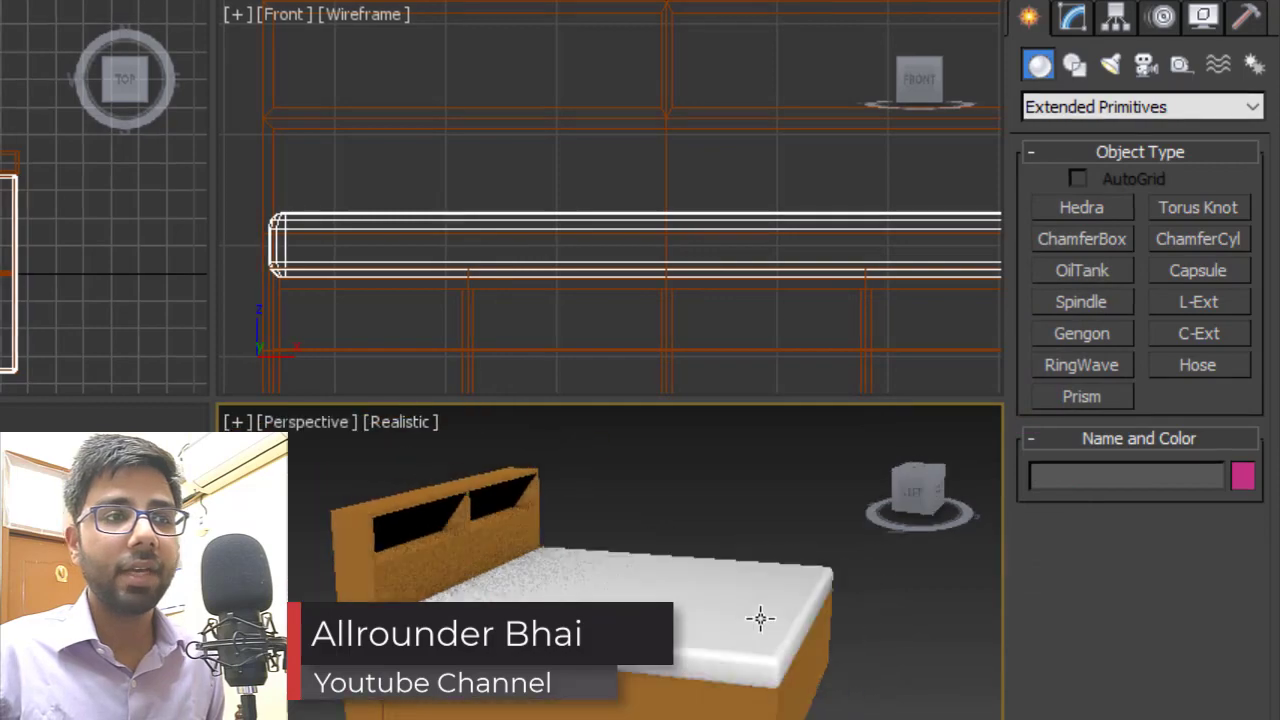
{"action": "middle_click_drag", "start_coordinate": [761, 619], "coordinate": [676, 632], "text": "alt"}
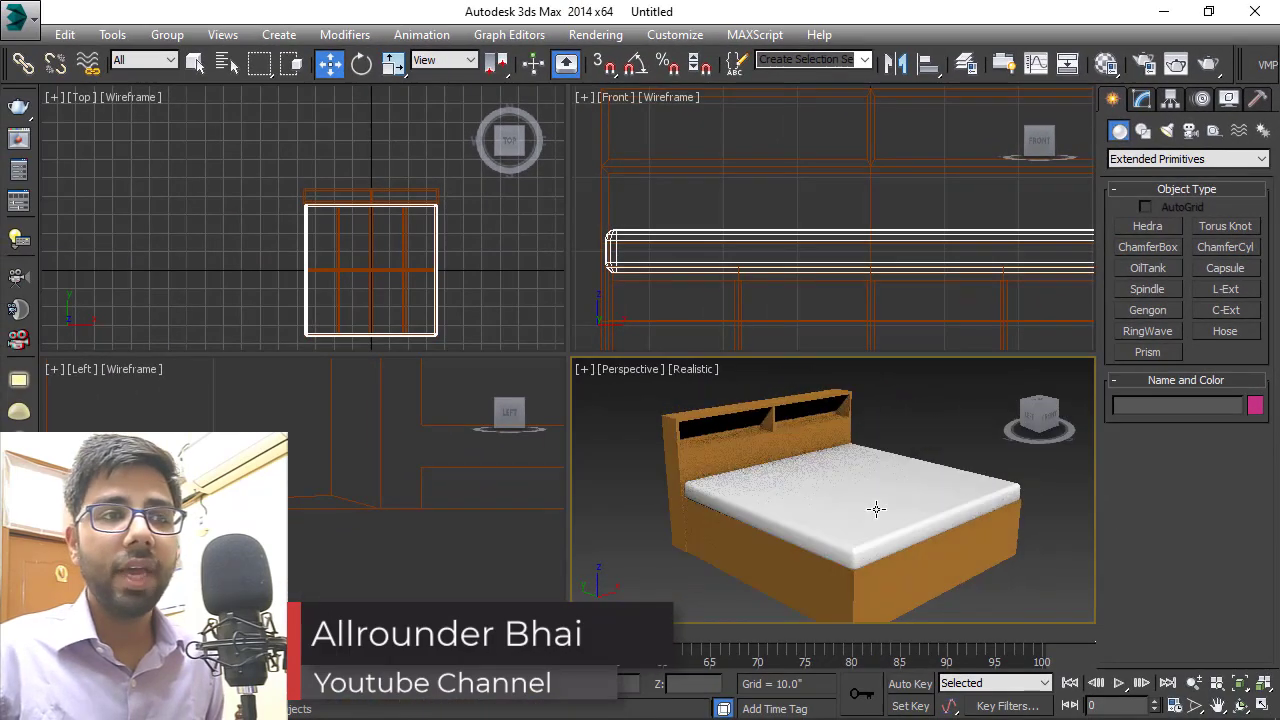
{"action": "middle_click_drag", "start_coordinate": [896, 502], "coordinate": [904, 491]}
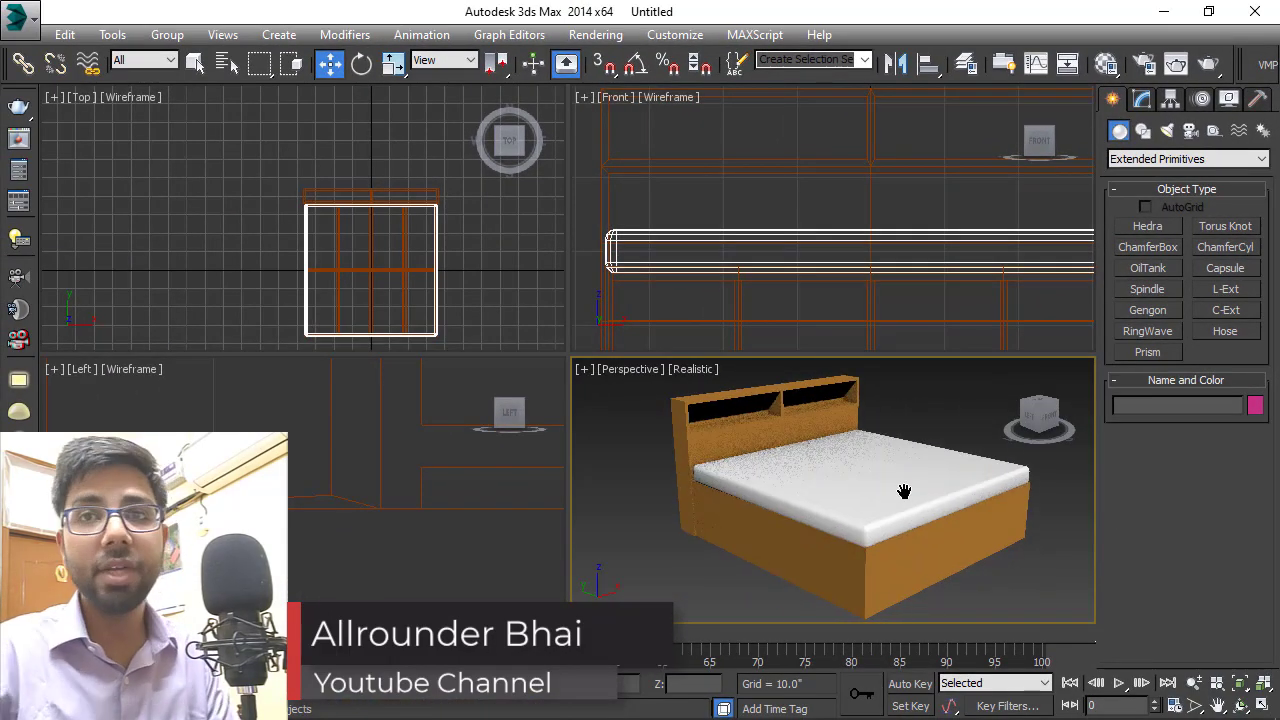